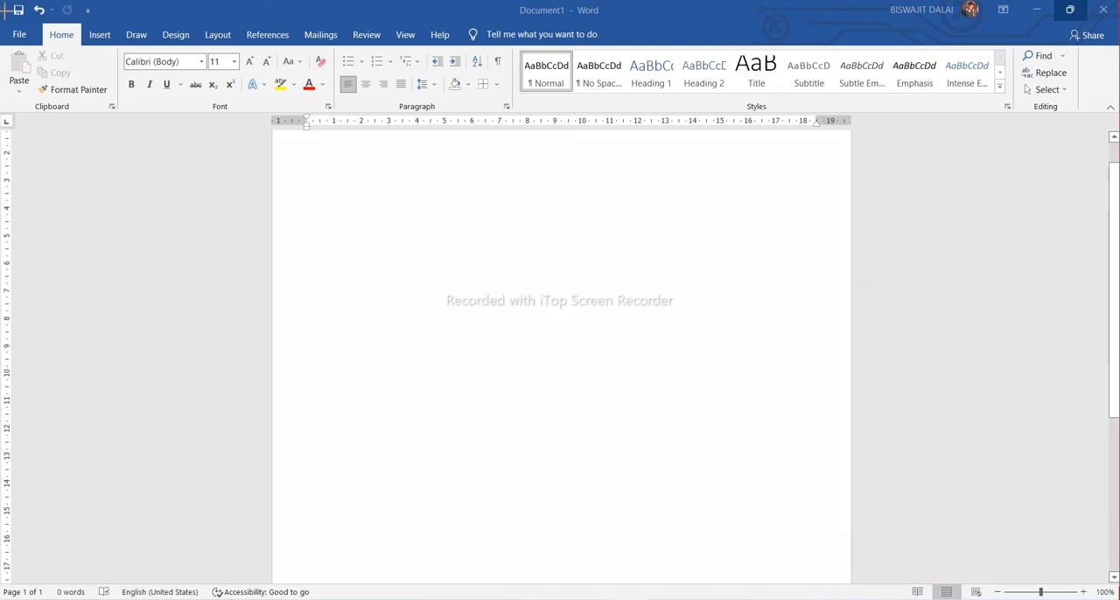
left_click_drag(4, 4, 1117, 19)
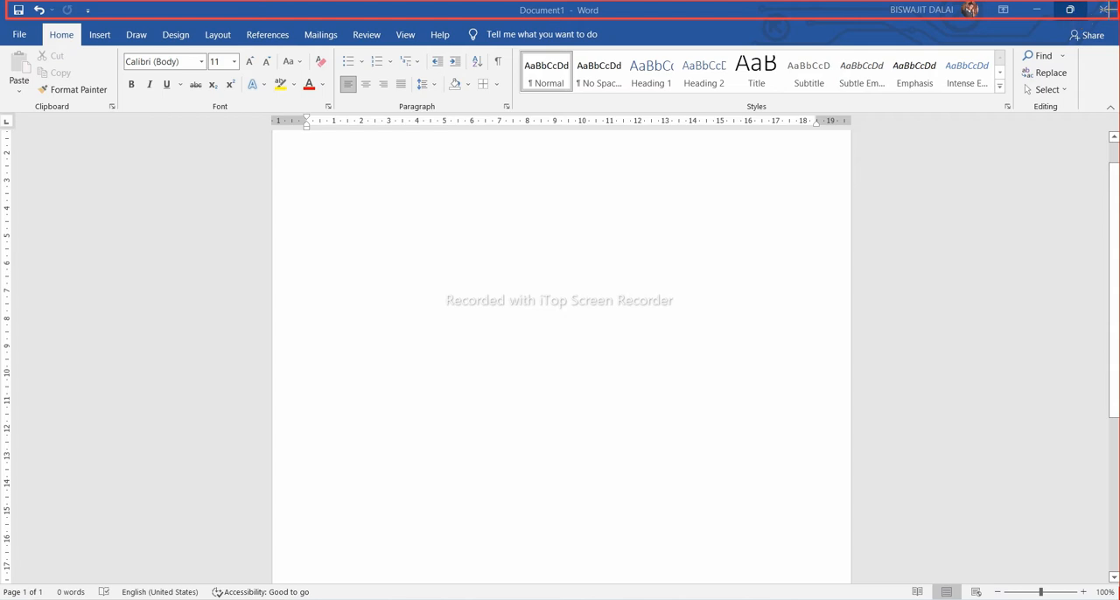
mouse_move(1025, 5)
left_mouse_down()
mouse_move(1085, 24)
mouse_move(1118, 16)
left_mouse_up()
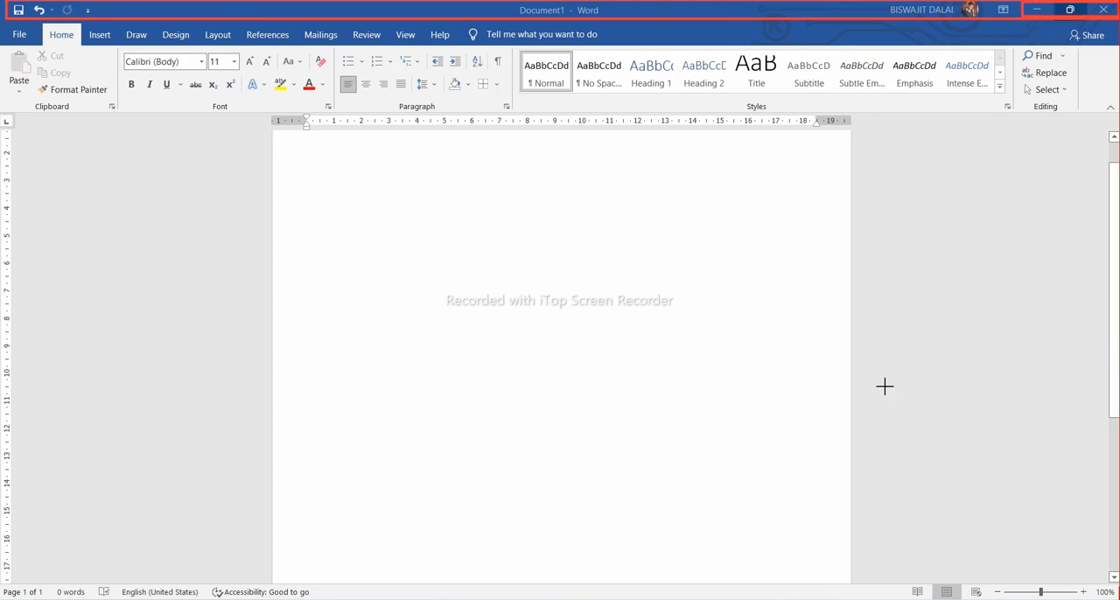
left_click(933, 577)
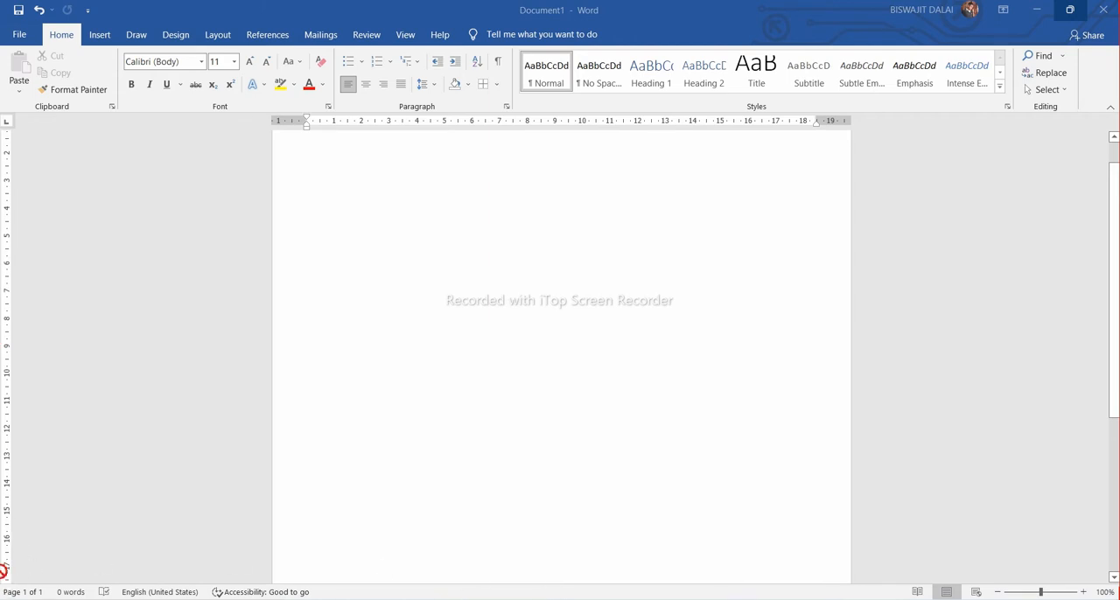
mouse_move(5, 578)
left_mouse_down()
mouse_move(68, 599)
mouse_move(998, 596)
left_mouse_up()
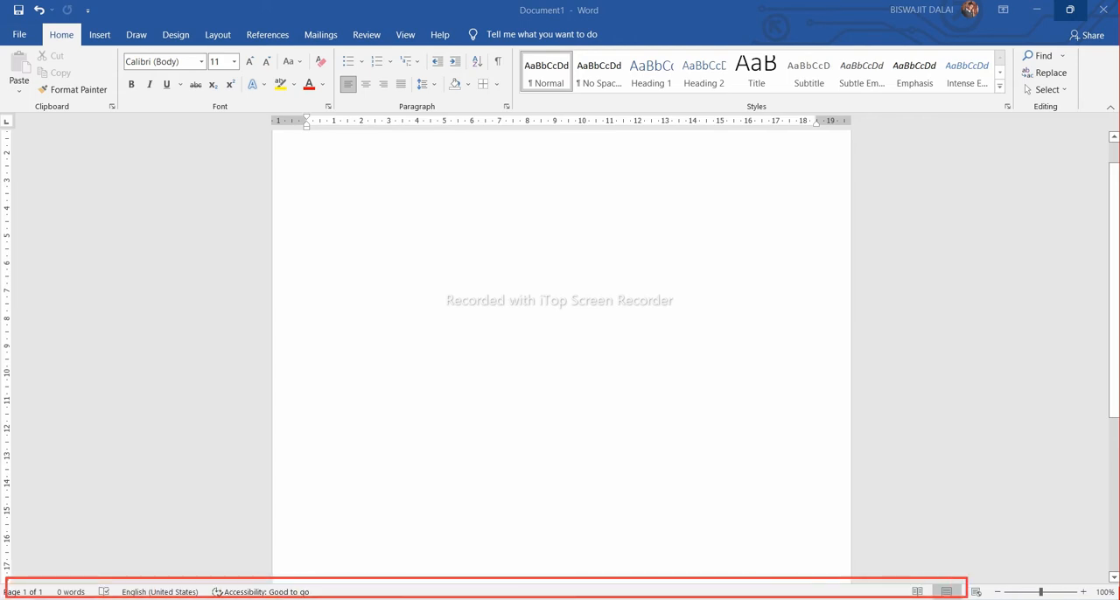
left_click(936, 593)
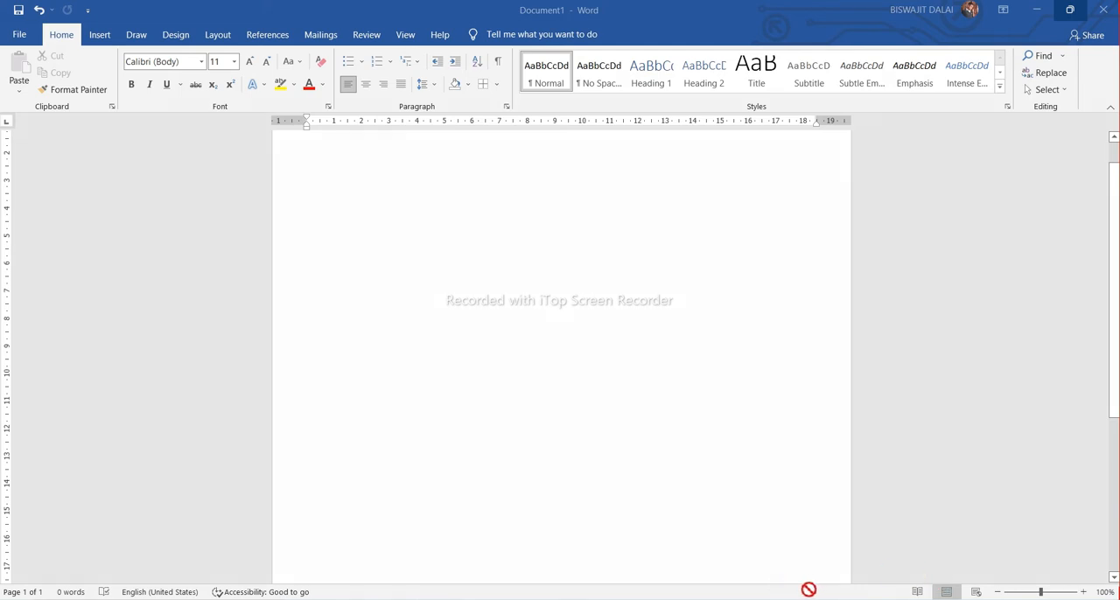
mouse_move(3, 23)
left_mouse_down()
mouse_move(62, 50)
mouse_move(652, 48)
mouse_move(1080, 75)
mouse_move(1119, 70)
mouse_move(1118, 44)
left_mouse_up()
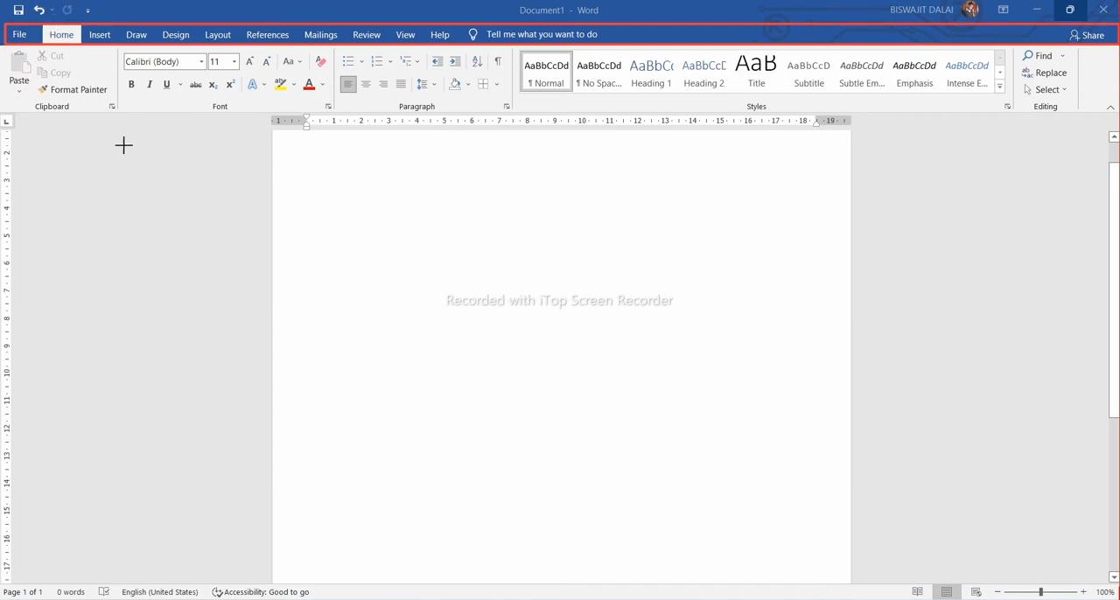
left_click(940, 591)
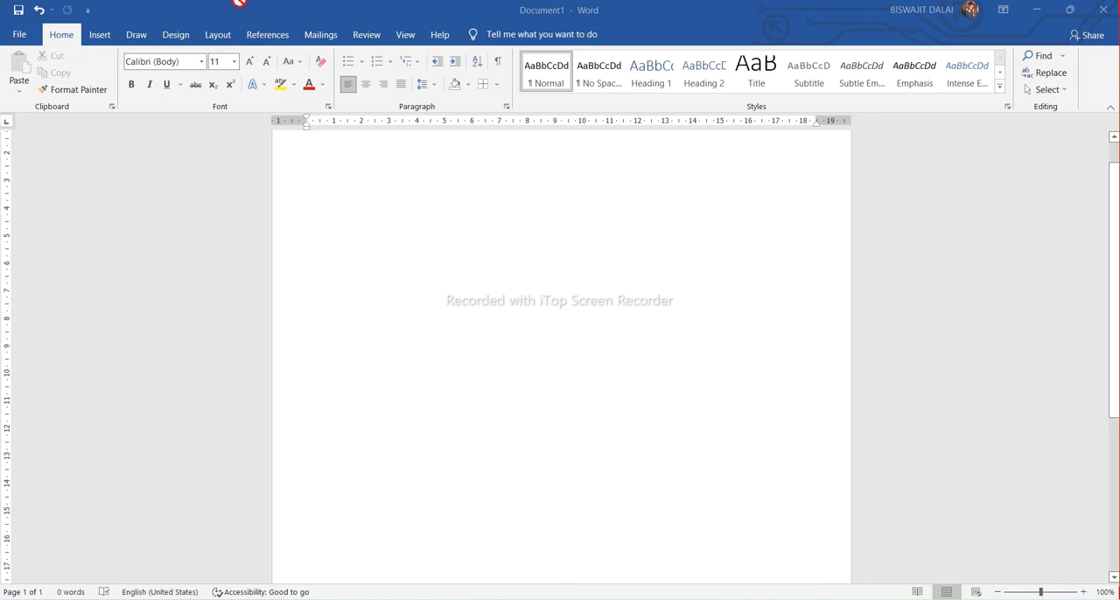
Create a new blank document
left_click(21, 34)
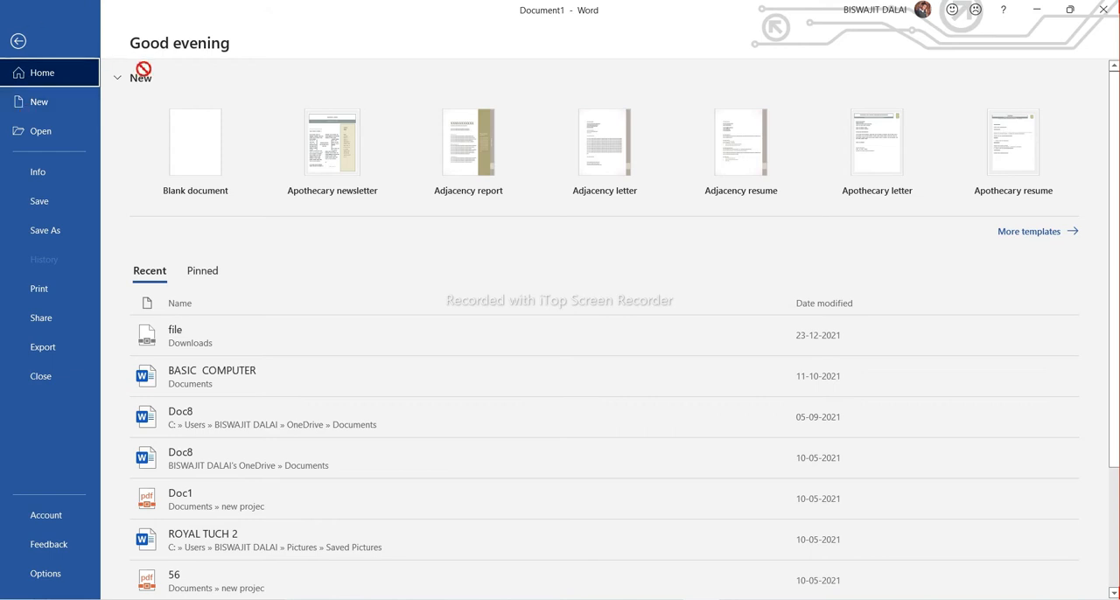
left_click(196, 160)
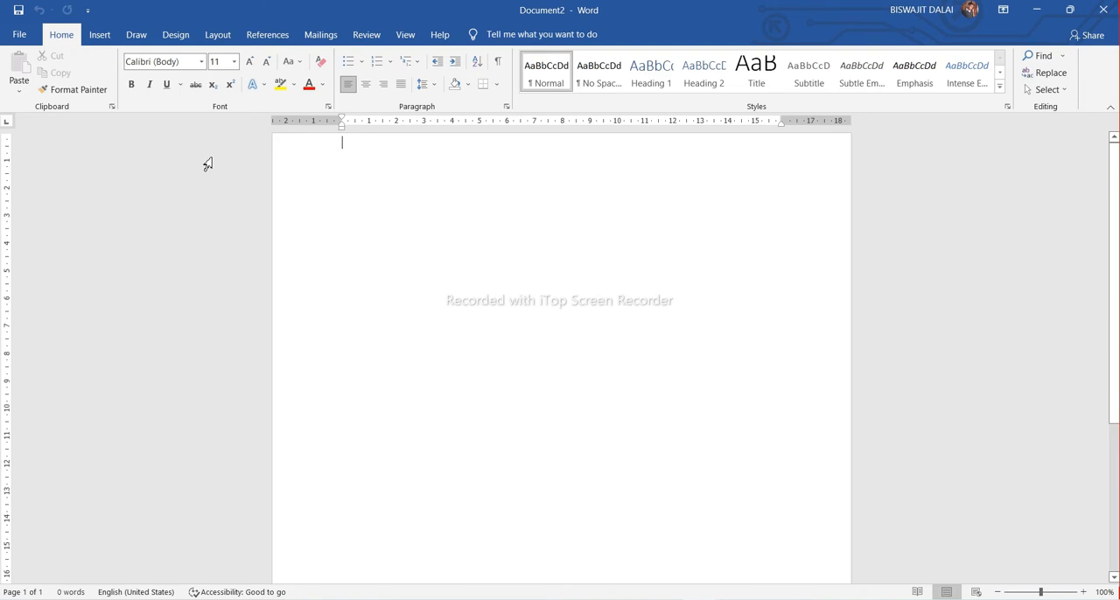
View the export options of the new blank document and close that document
left_click(17, 35)
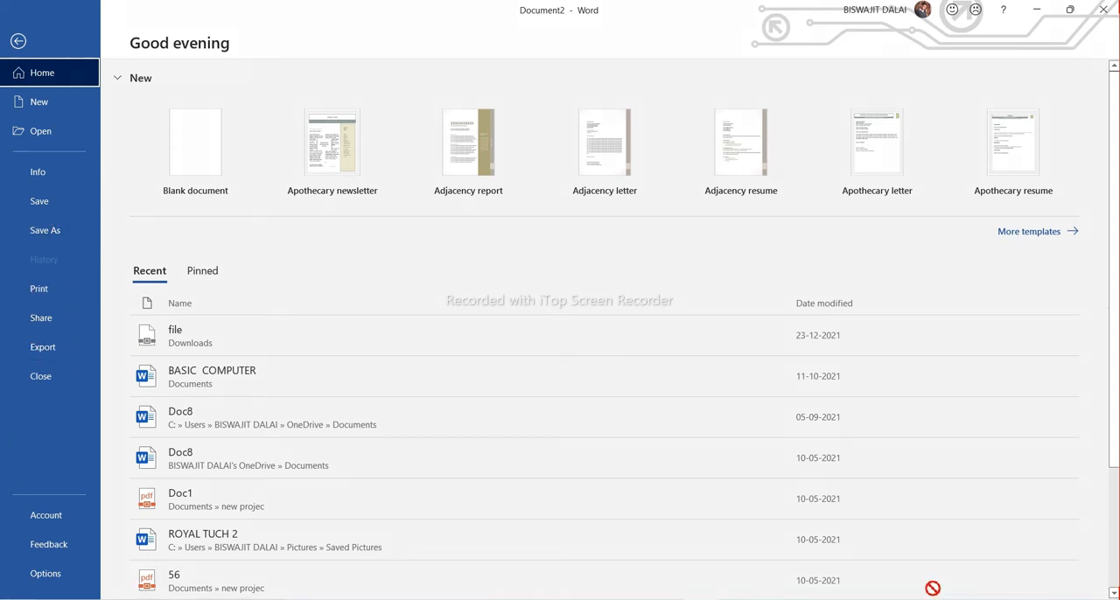
left_click_drag(3, 278, 83, 303)
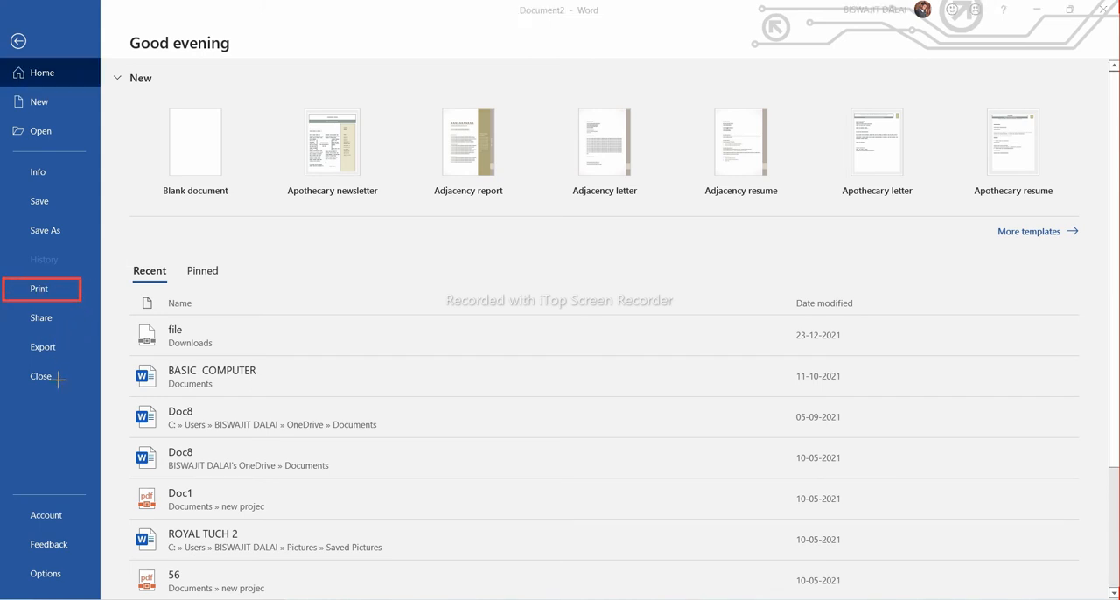
left_click_drag(10, 307, 93, 336)
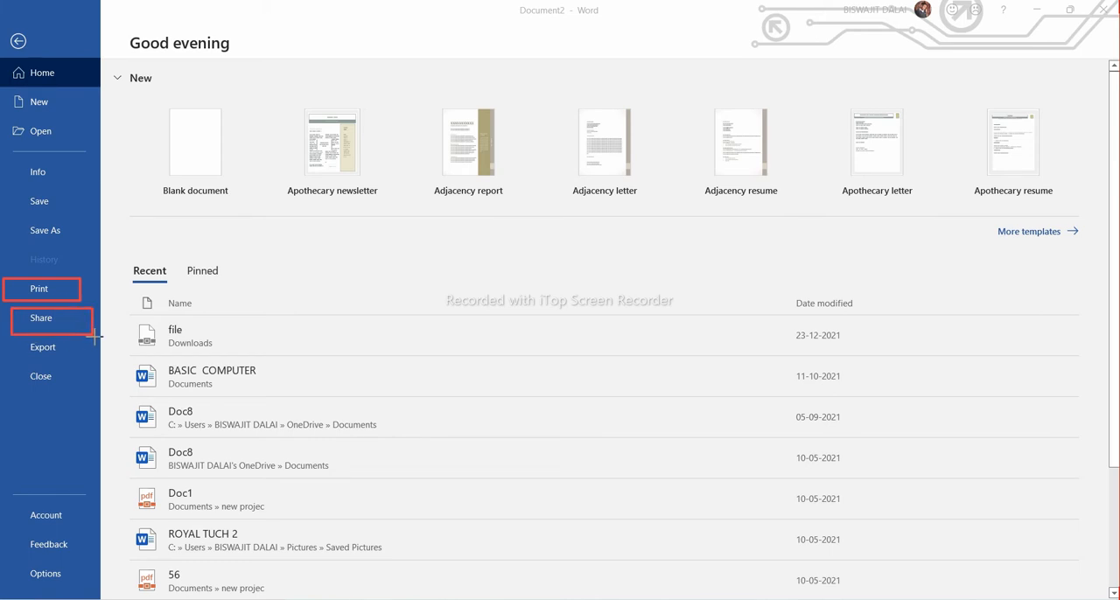
left_click_drag(7, 338, 74, 364)
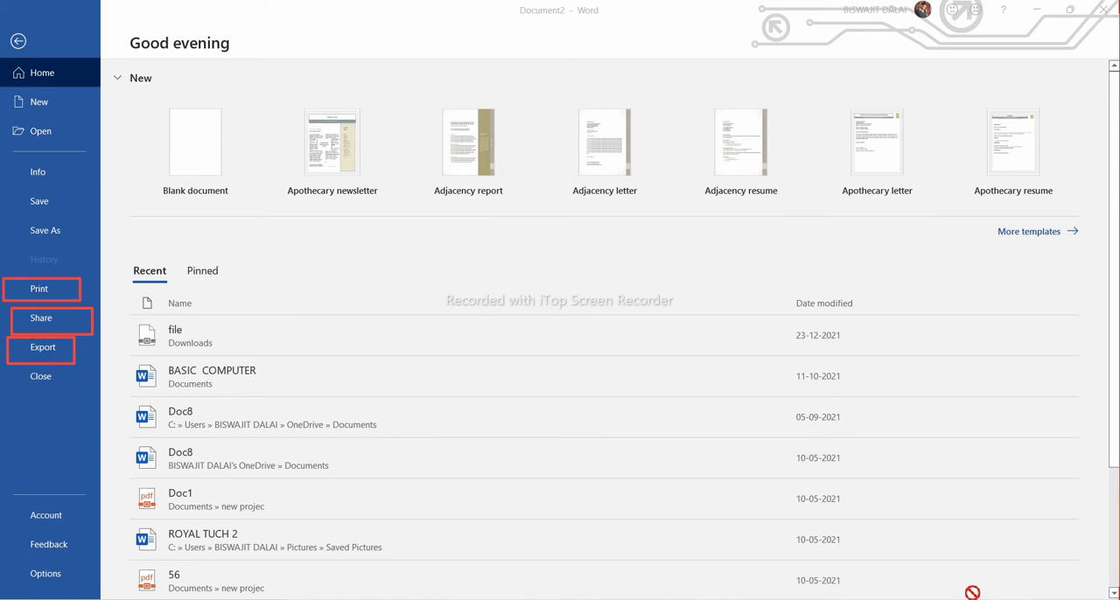
left_click(933, 592)
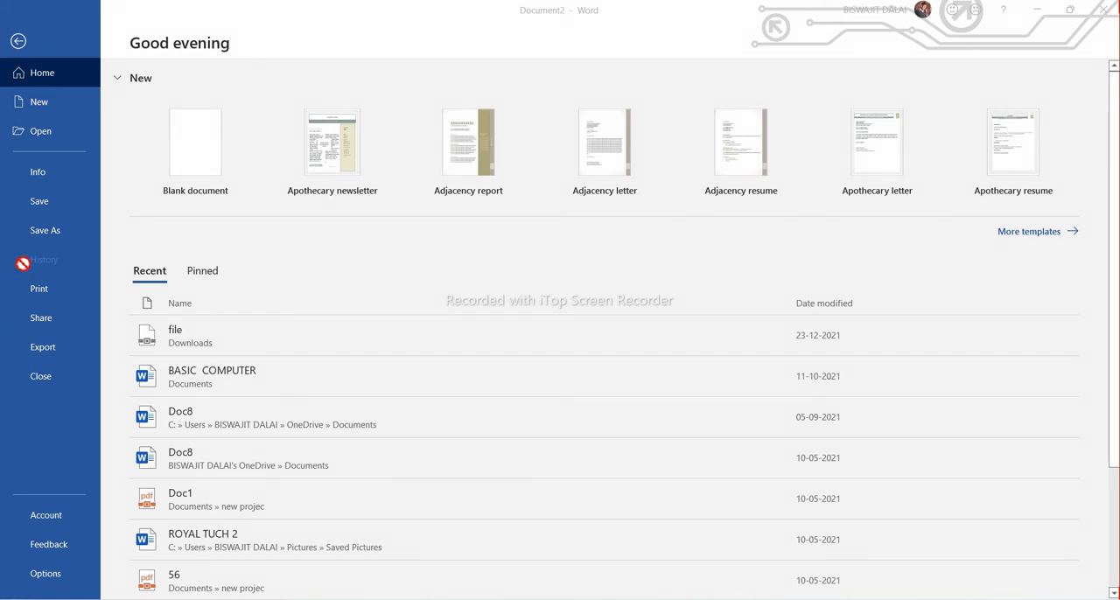
left_click(43, 347)
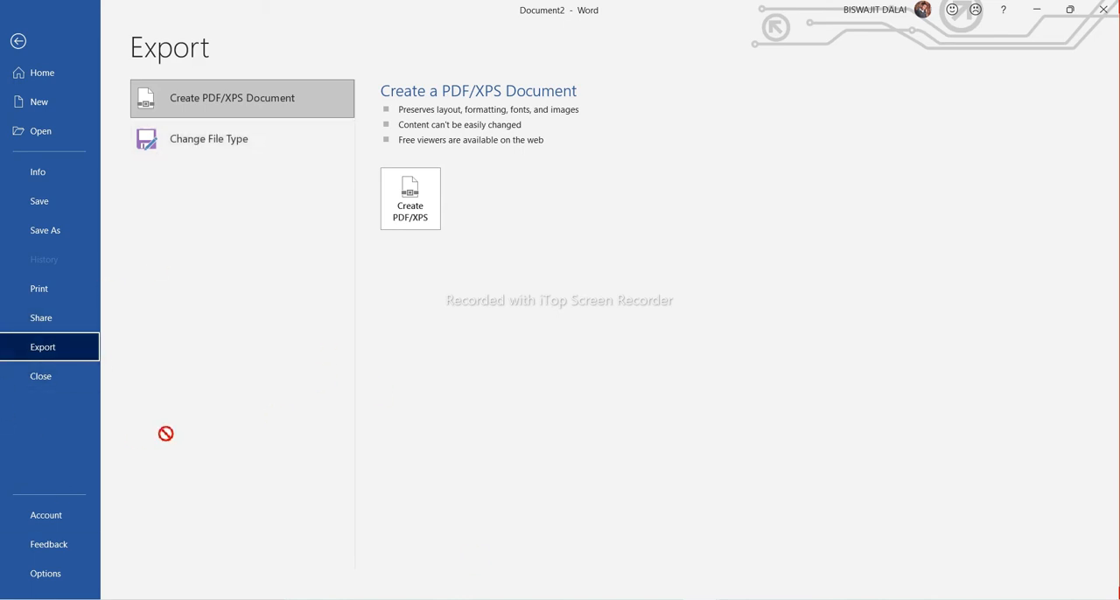
left_click(44, 385)
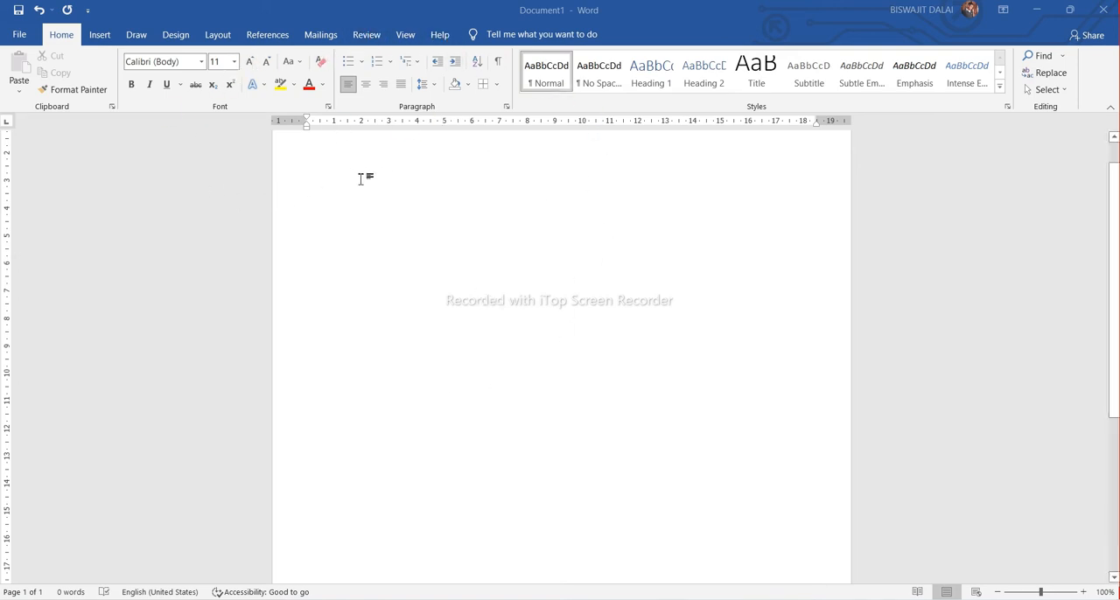
scroll(315, 187, "up", 1)
left_click(316, 188)
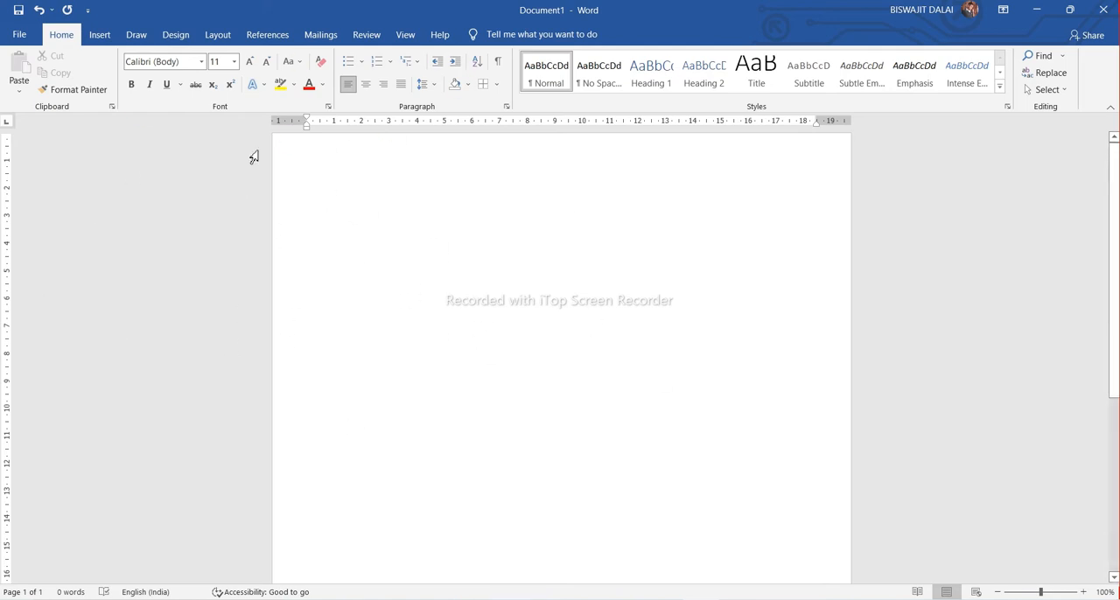
left_click(217, 35)
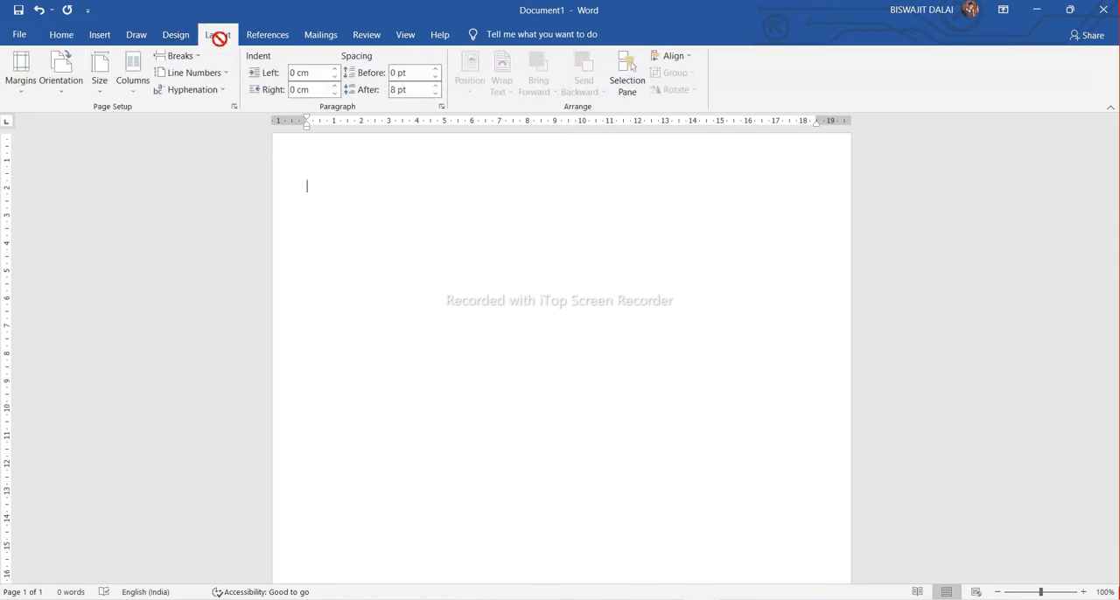
left_click(15, 96)
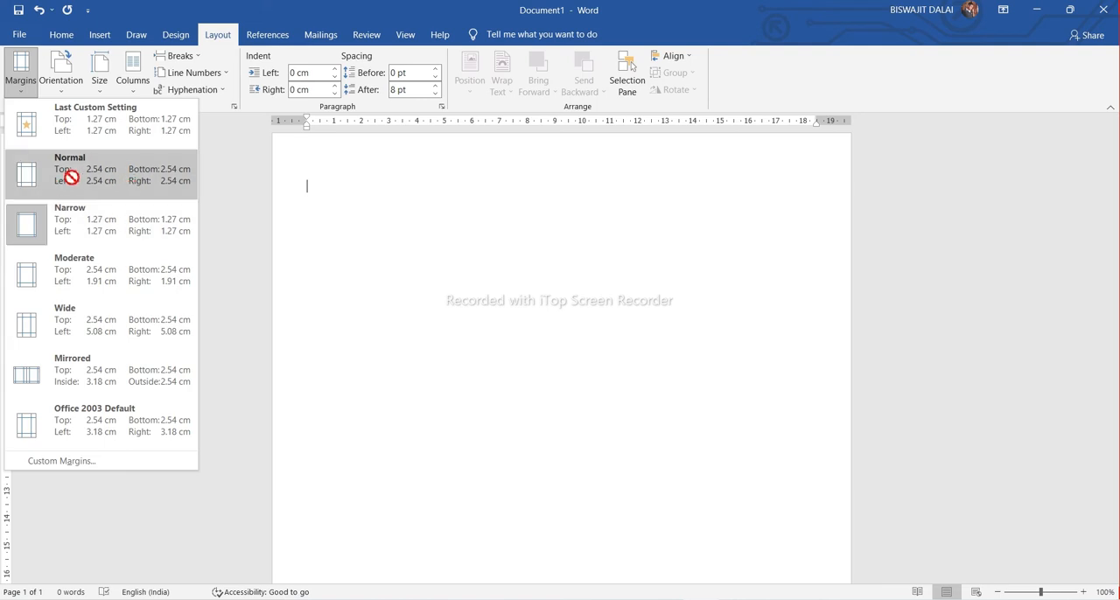
left_click(943, 589)
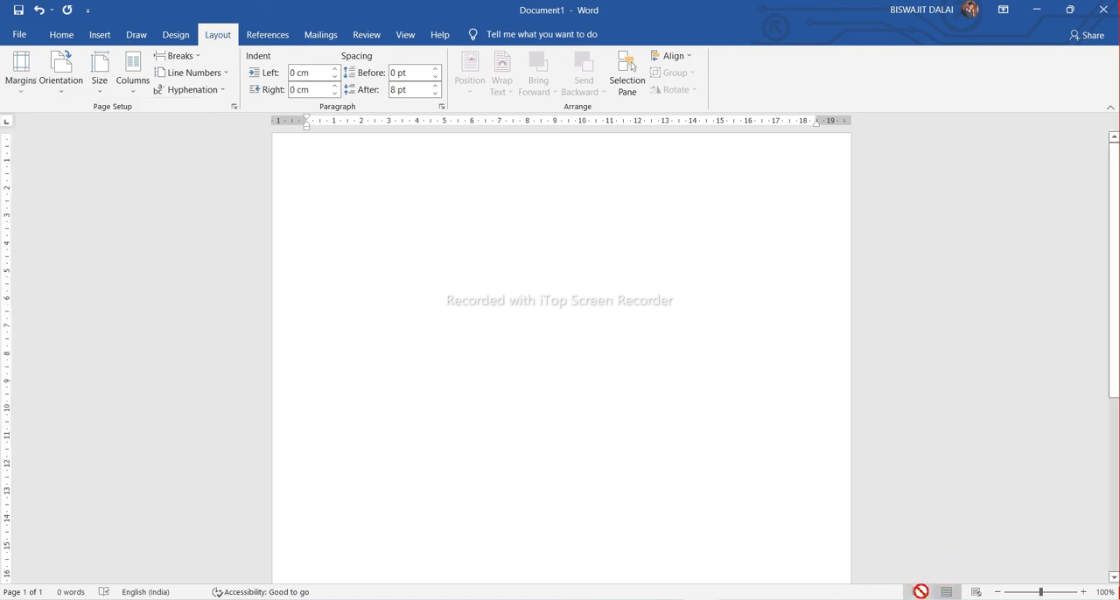
left_click(94, 38)
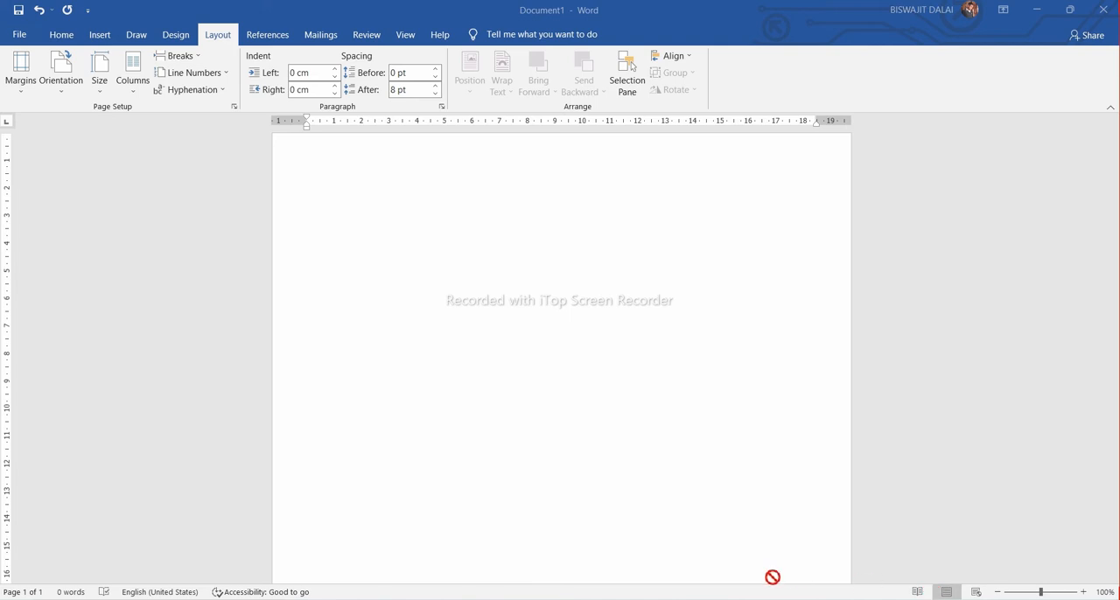
left_click(8, 83)
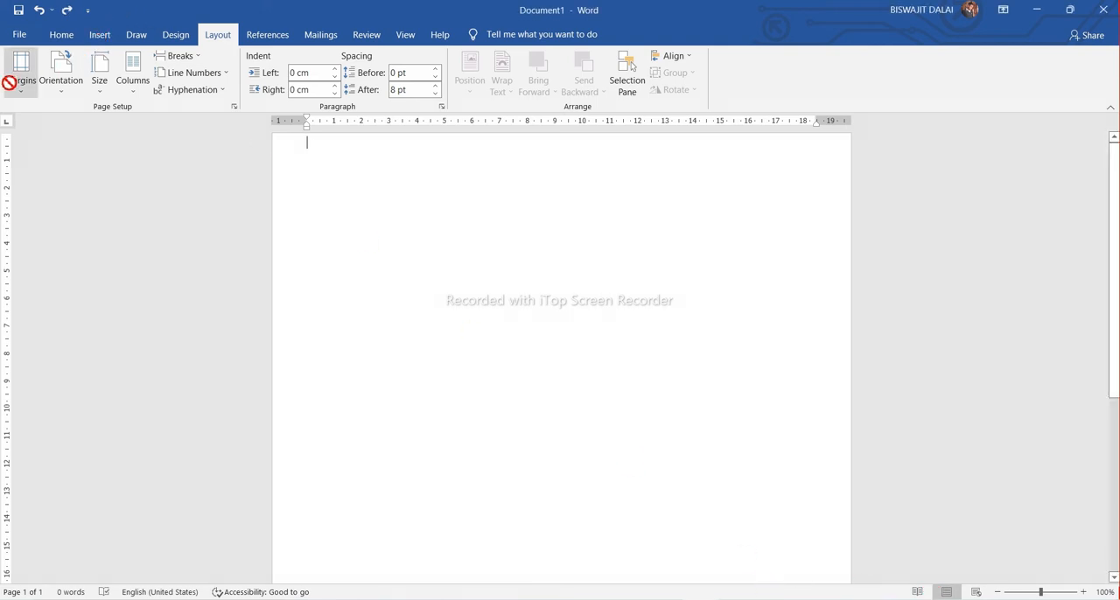
Apply the Normal 2.54 cm page margins and switch back to the Narrow 1.27 cm preset
left_click(21, 89)
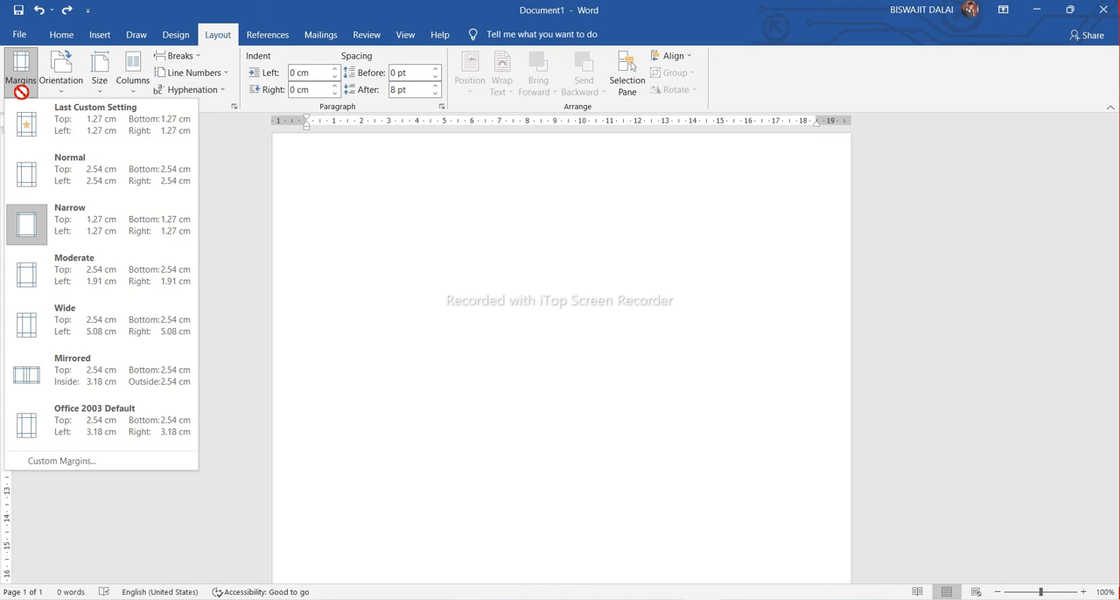
left_click(70, 184)
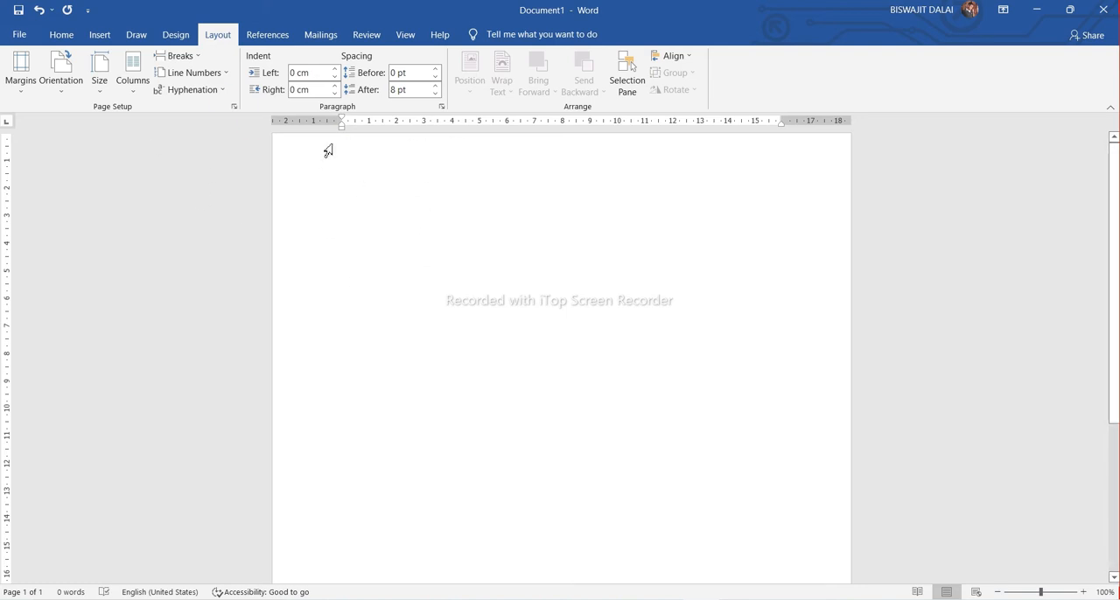
left_click(22, 79)
left_click(41, 219)
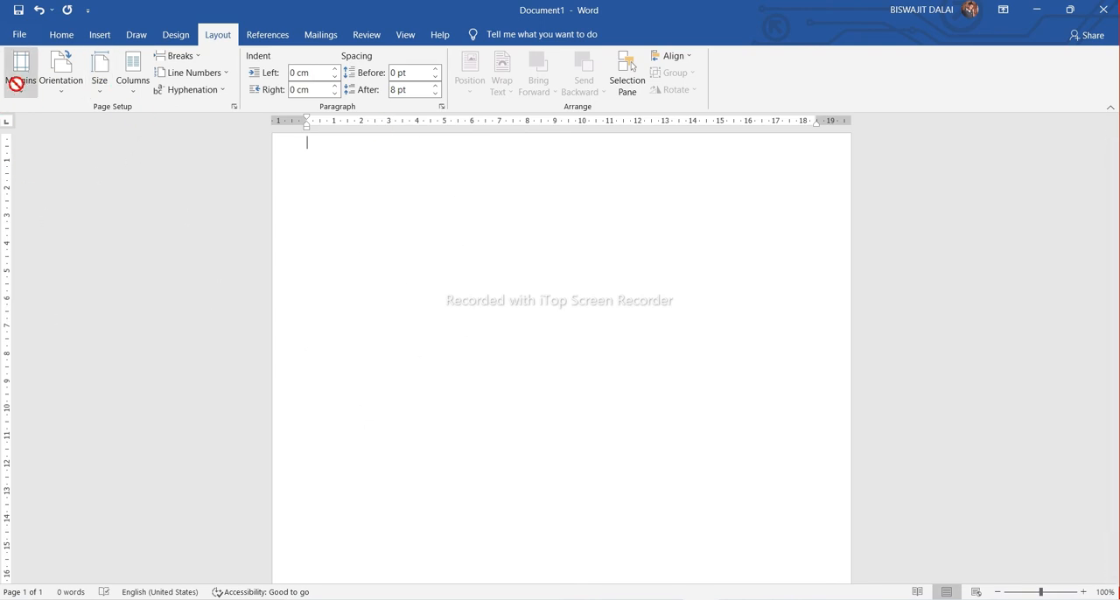
Change the page orientation to Landscape and return it to Portrait
left_click(58, 92)
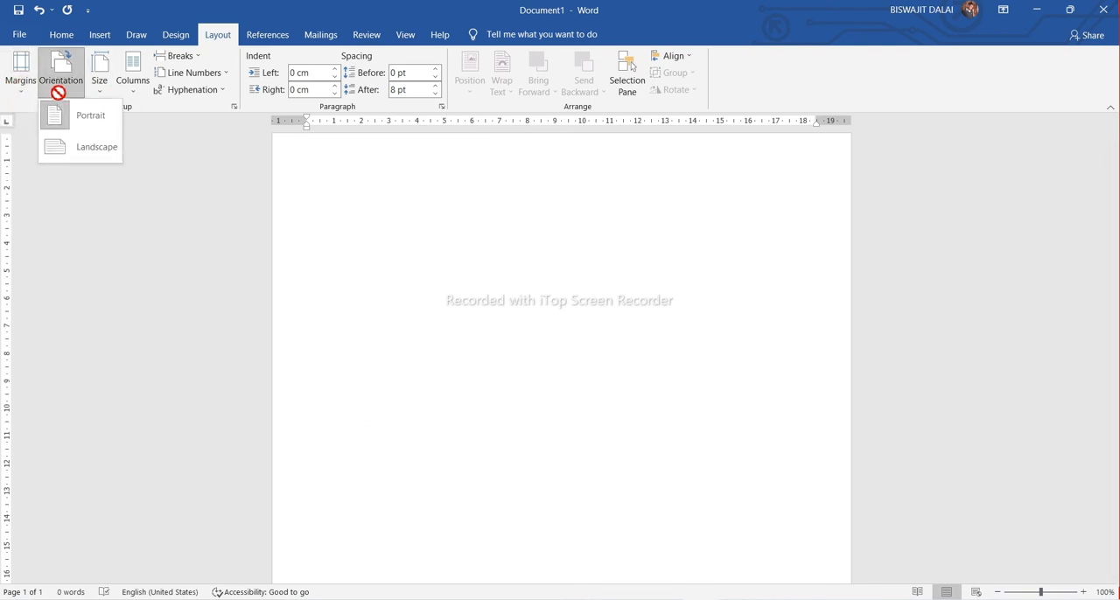
left_click(83, 148)
left_click(61, 74)
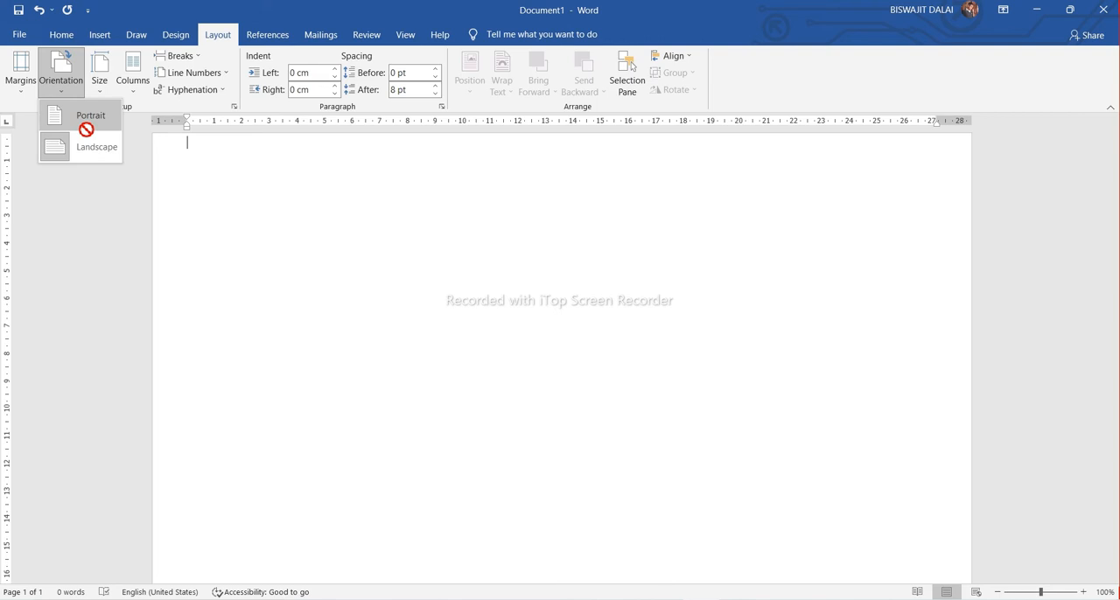
left_click(86, 123)
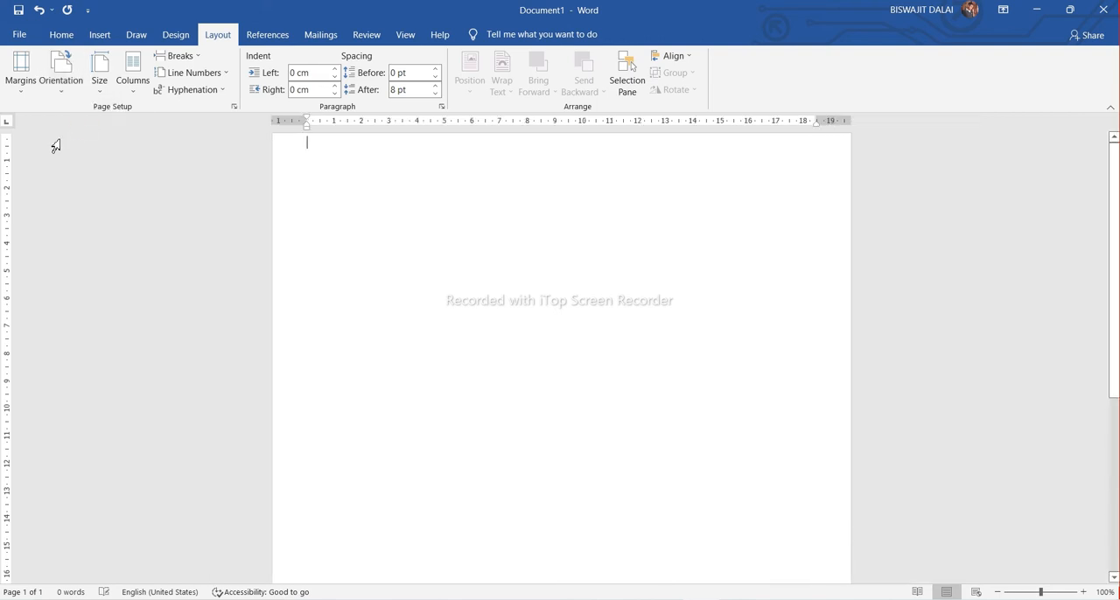
Set the paper size to A4 (21 cm x 29.7 cm) and the text layout to one column
left_click(99, 89)
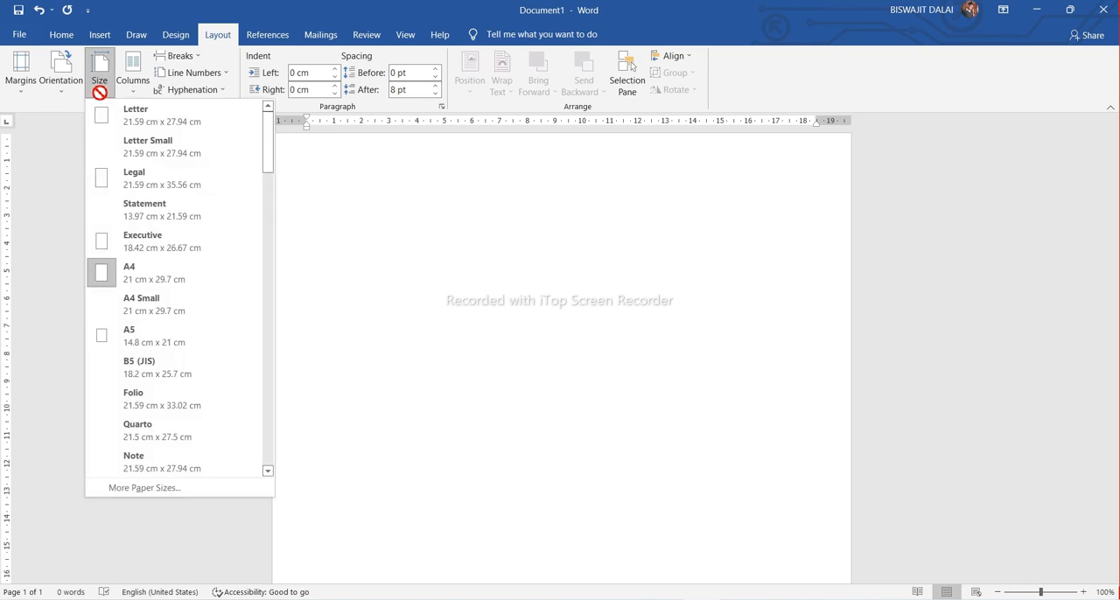
left_click(131, 278)
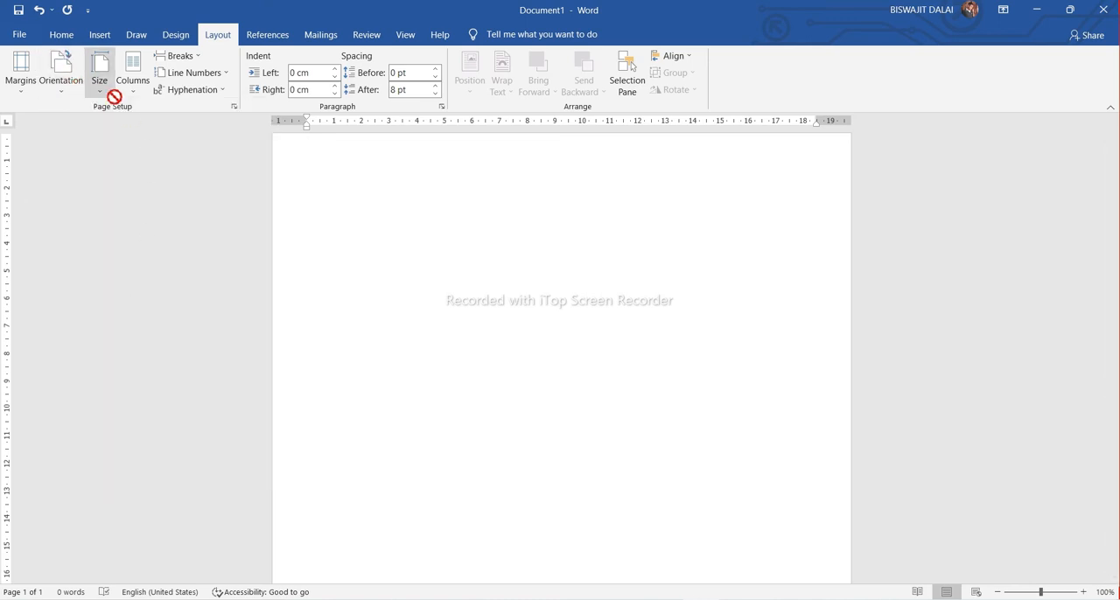
left_click(134, 86)
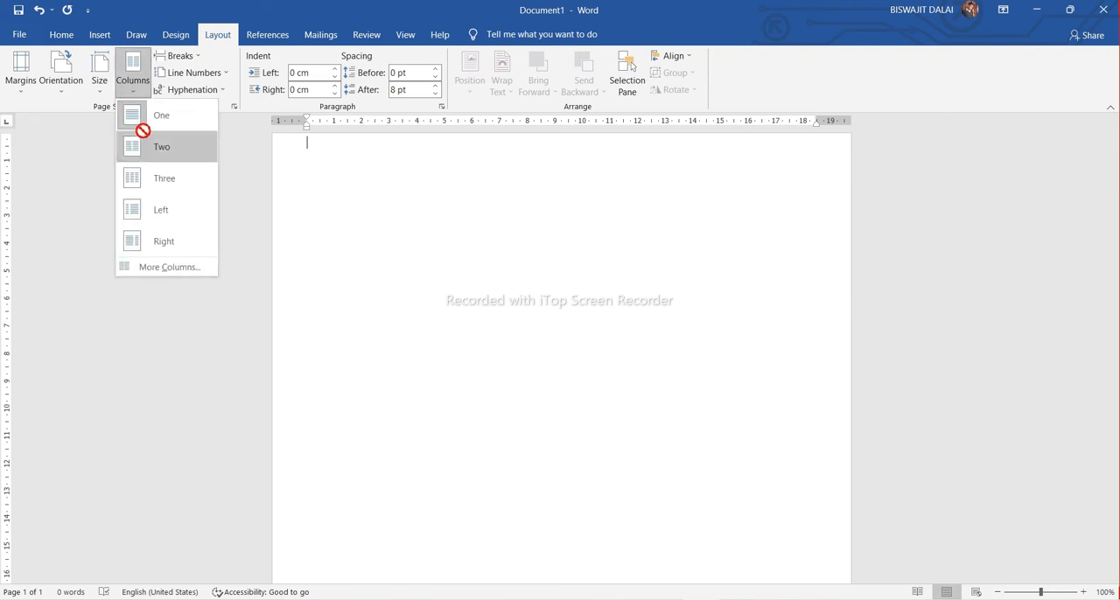
left_click(148, 114)
Try the Left column layout on the page and restore the single-column layout
left_click(138, 92)
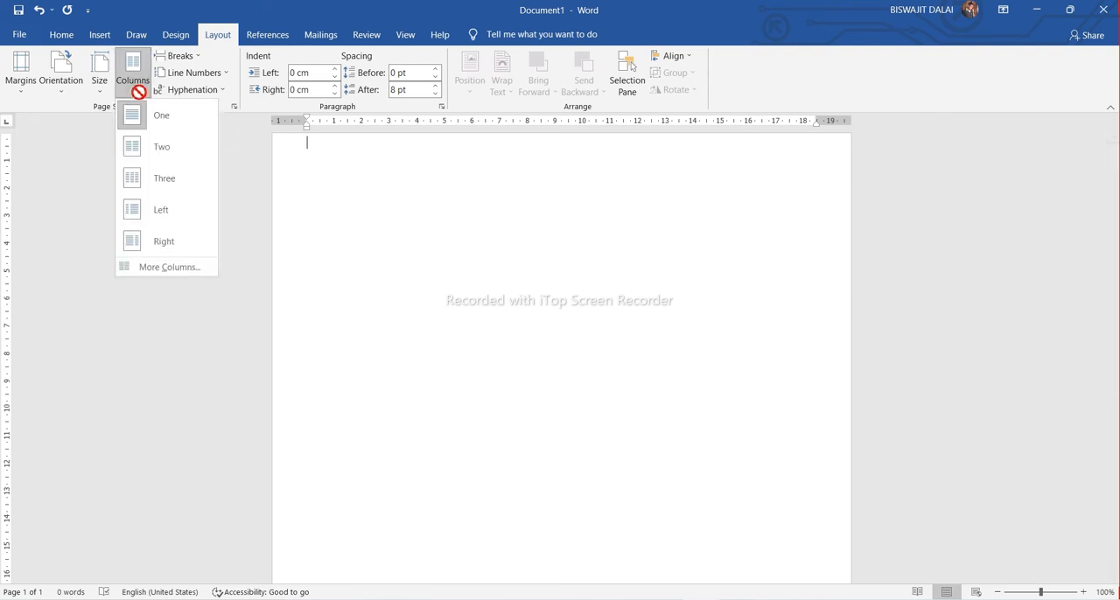
left_click(172, 208)
left_click(135, 87)
left_click(148, 120)
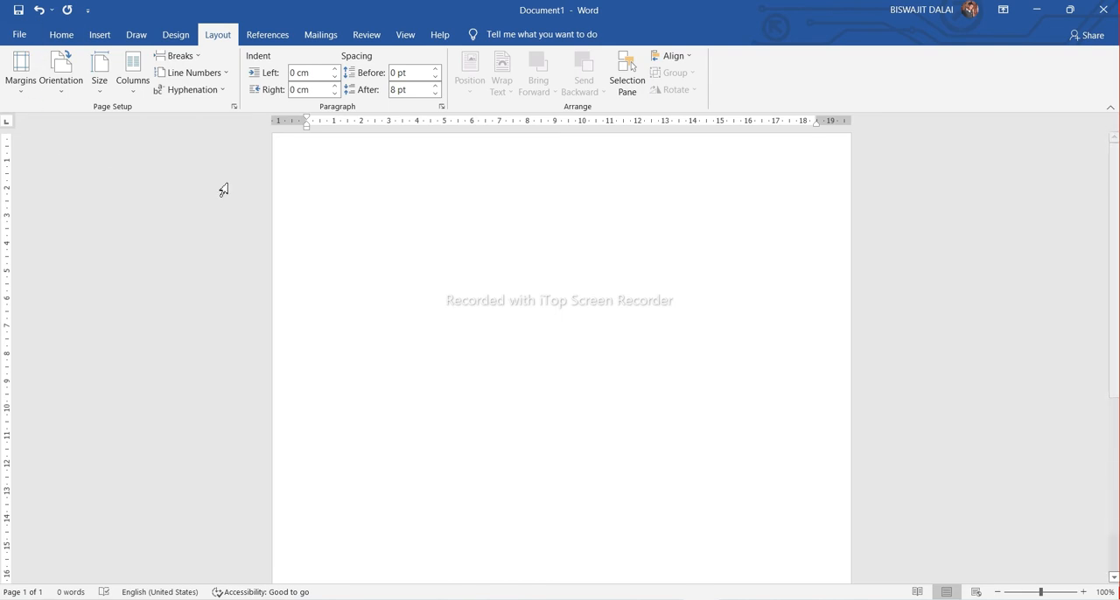
left_click(63, 34)
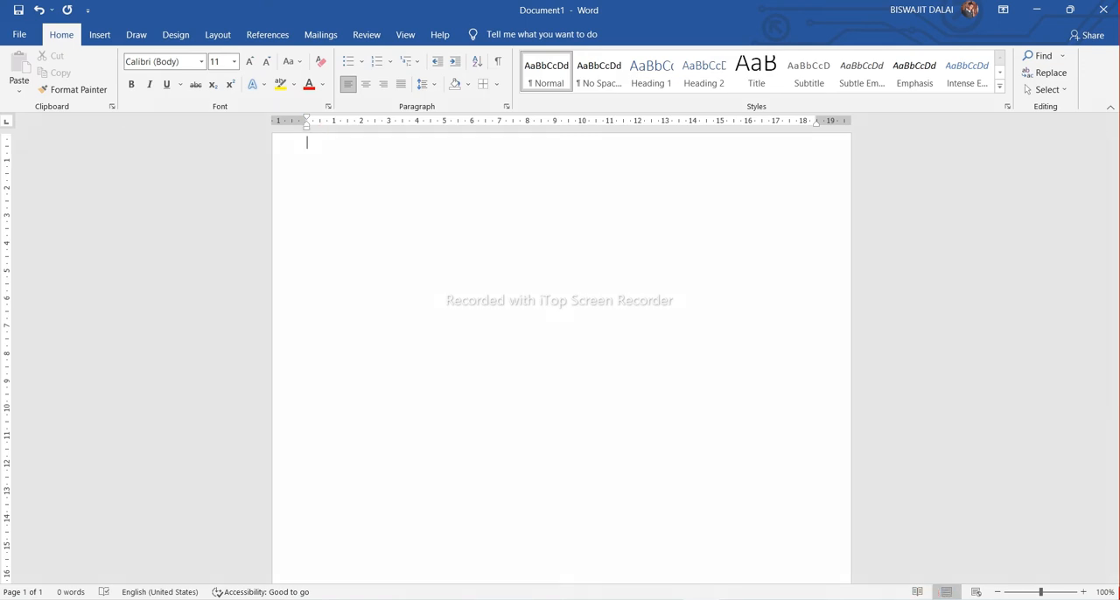
left_click_drag(283, 129, 338, 160)
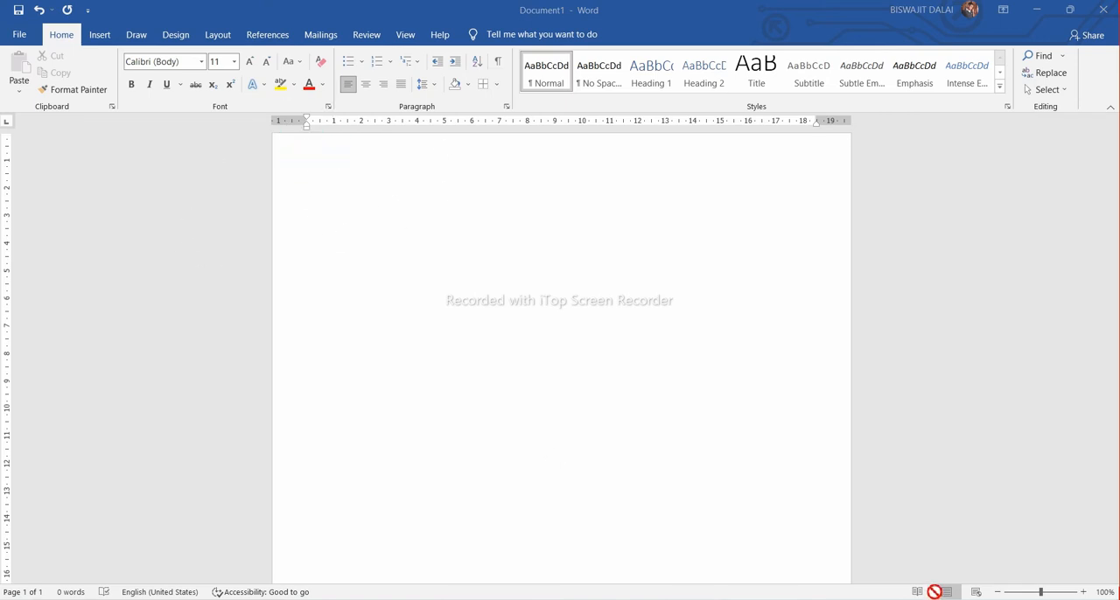
Generate nine paragraphs of sample text with =rand(9) and add an empty line above the first paragraph
left_click(305, 174)
key("ctrl+z")
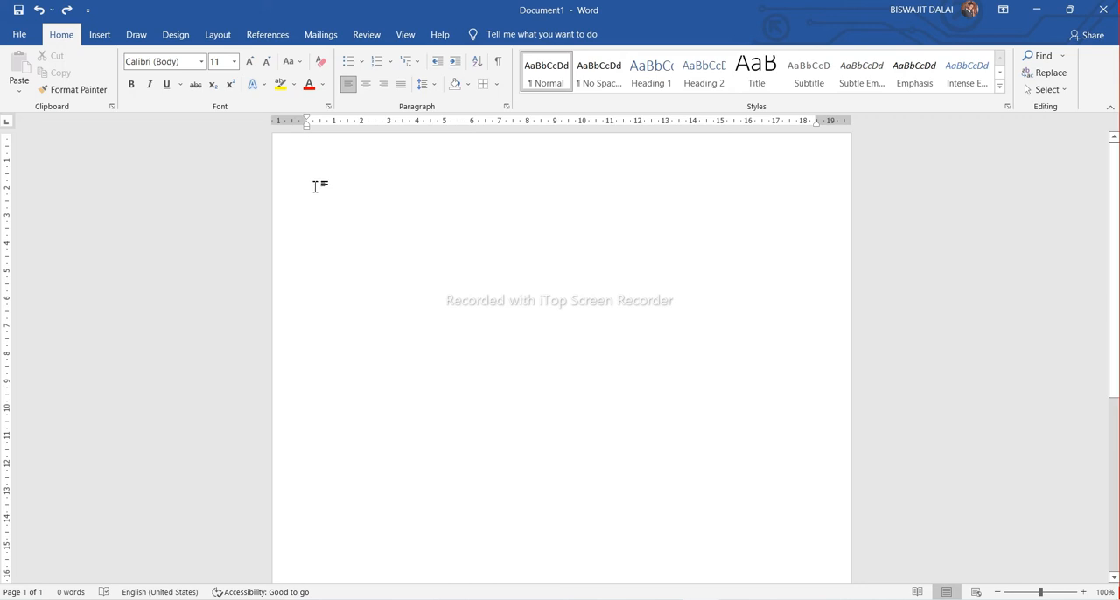
type("=rand")
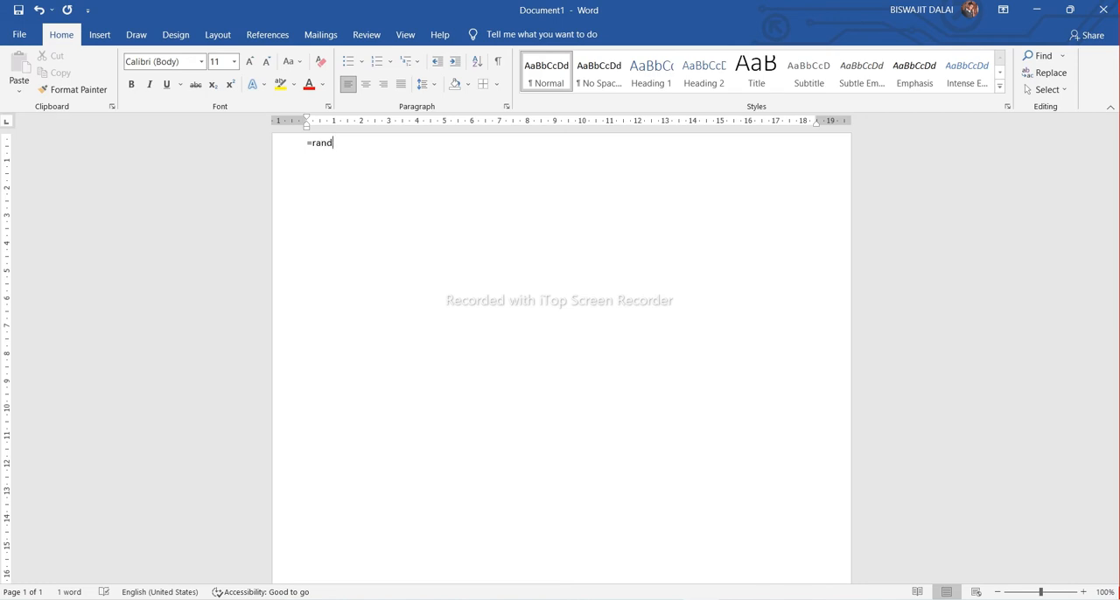
type("(9")
type("0")
type(")")
key("Return")
scroll(317, 187, "up", 2)
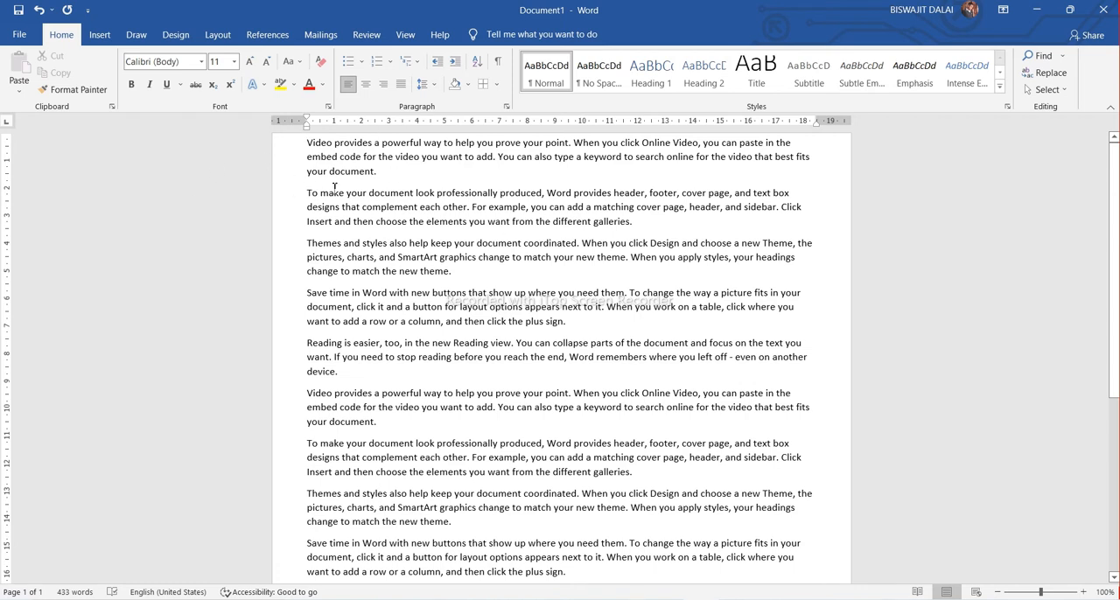
key("Return")
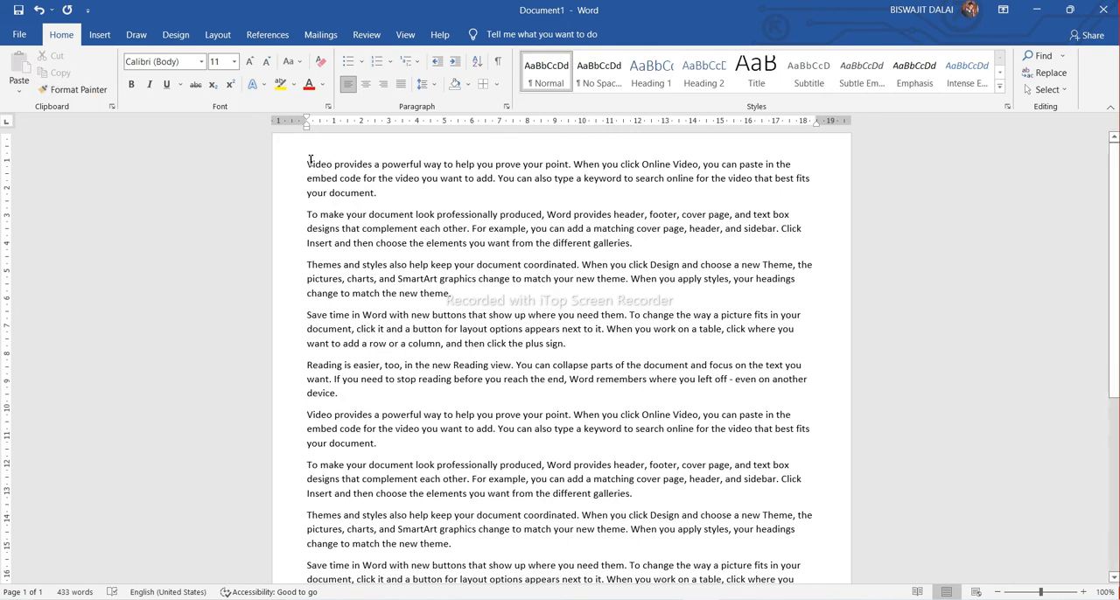
Copy the first paragraph and paste it on a new line after the last paragraph
left_click_drag(382, 196, 299, 163)
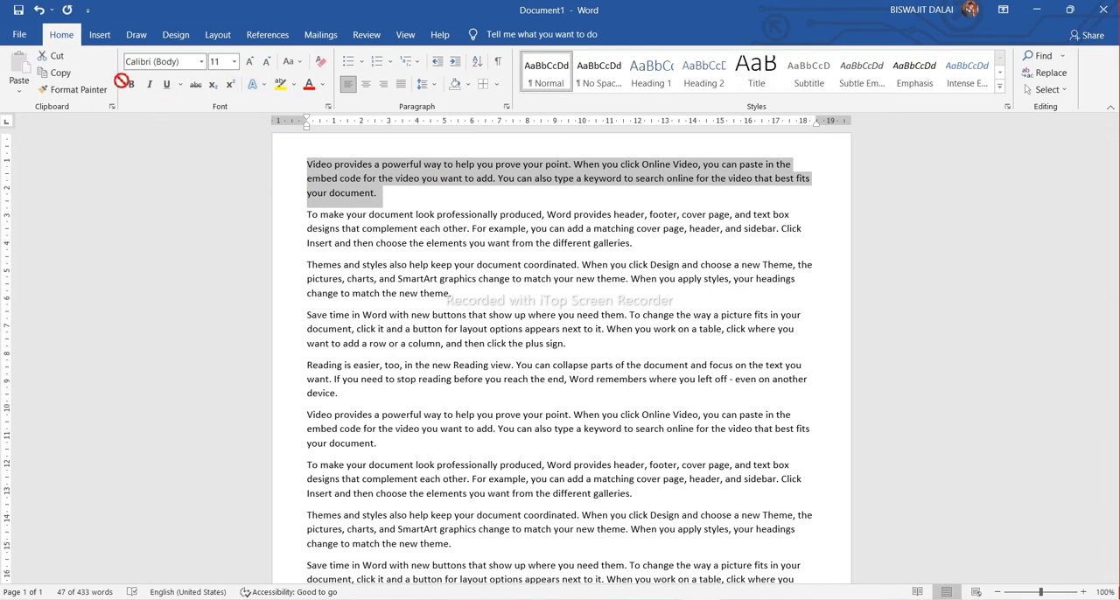
left_click(389, 193)
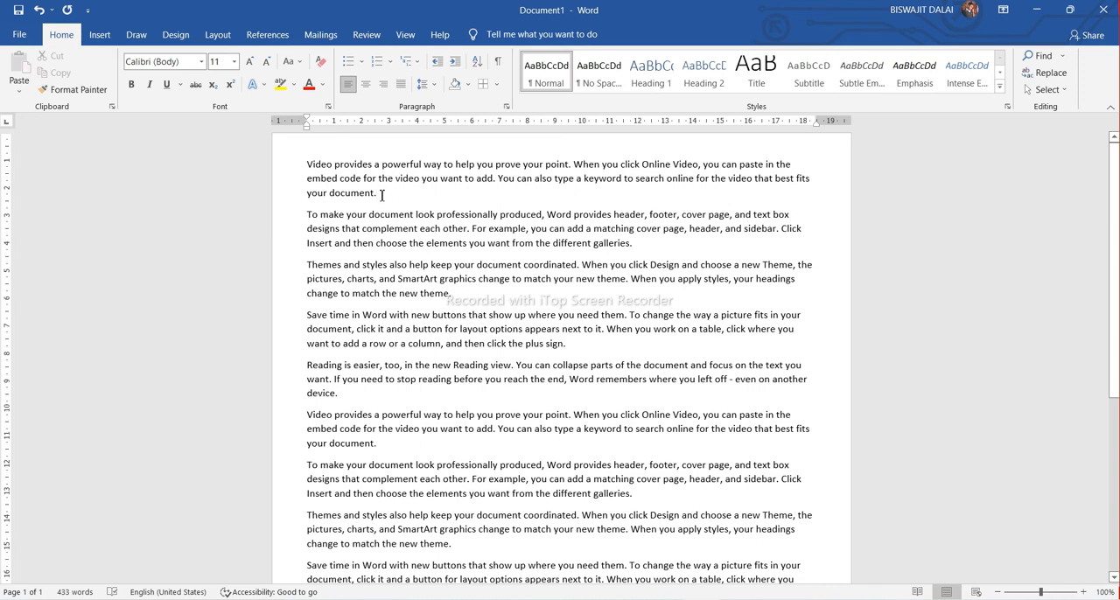
left_click_drag(381, 194, 304, 168)
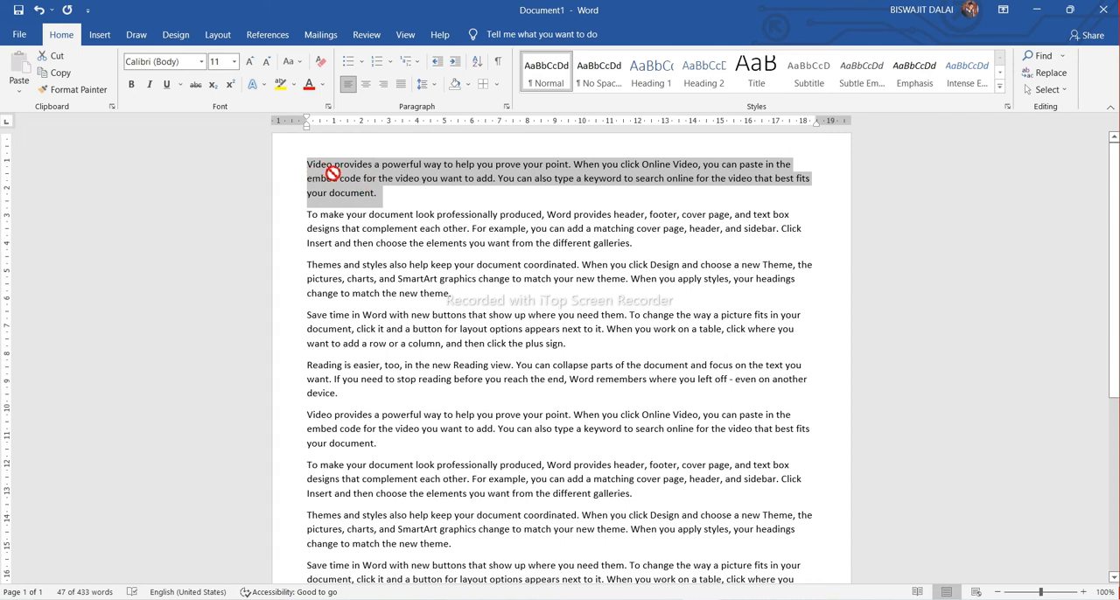
left_click_drag(333, 172, 297, 172)
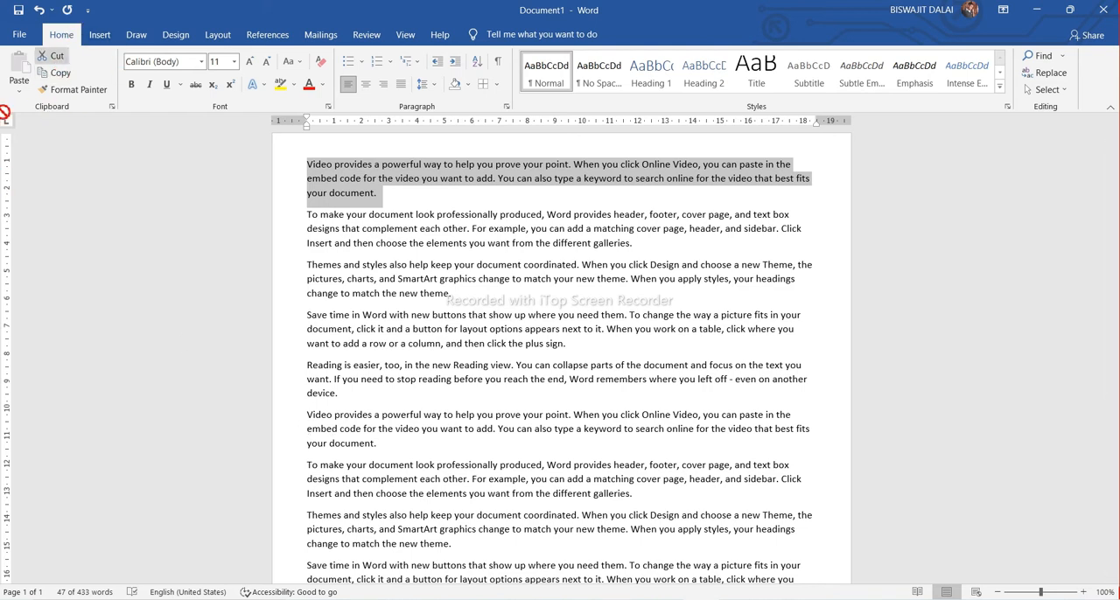
left_click(46, 75)
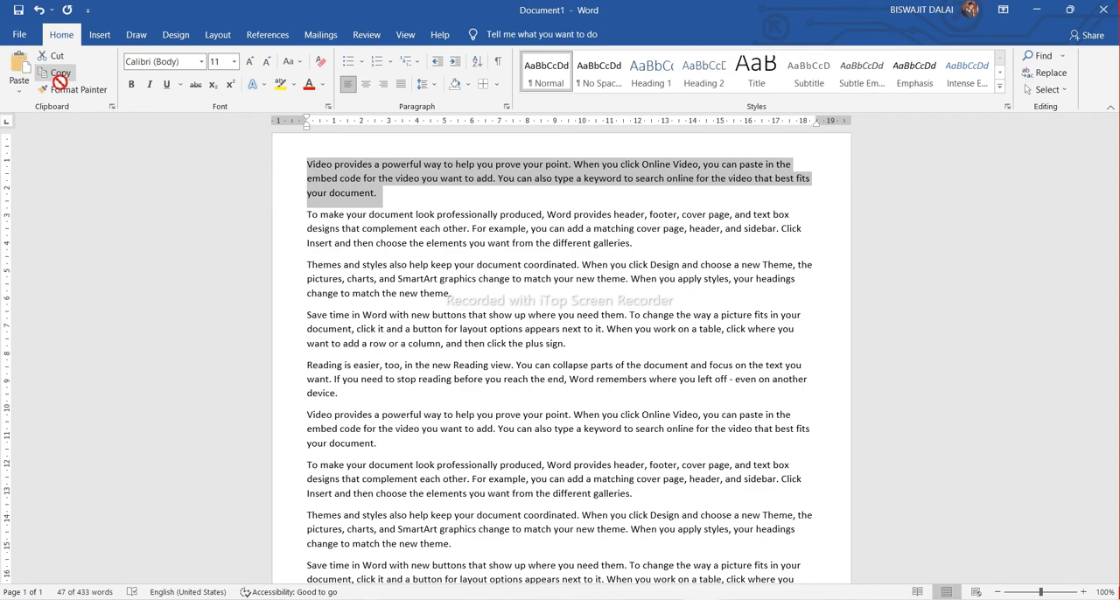
scroll(613, 332, "down", 7)
left_click(592, 294)
key("Return")
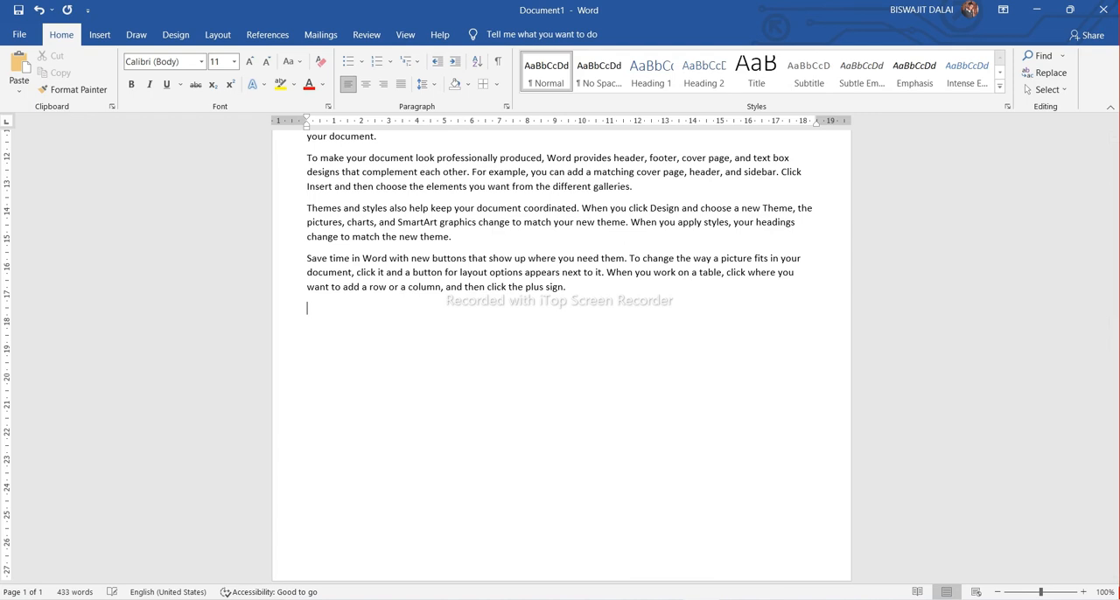
left_click(13, 78)
left_click(17, 127)
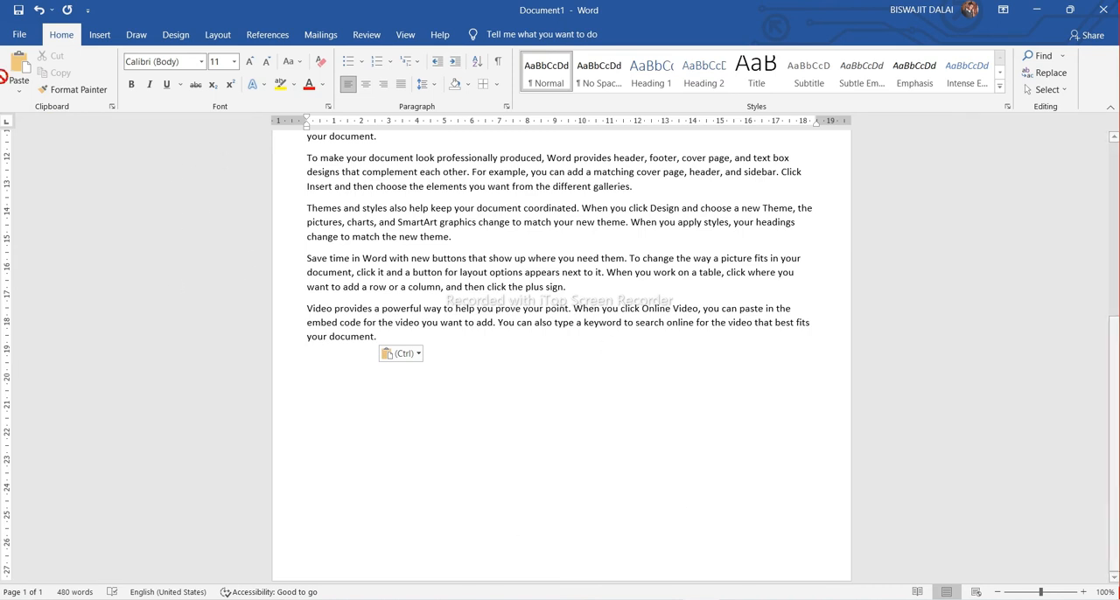
Cut the pasted paragraph at the document's end and paste it back in the same place
left_click_drag(386, 342, 306, 308)
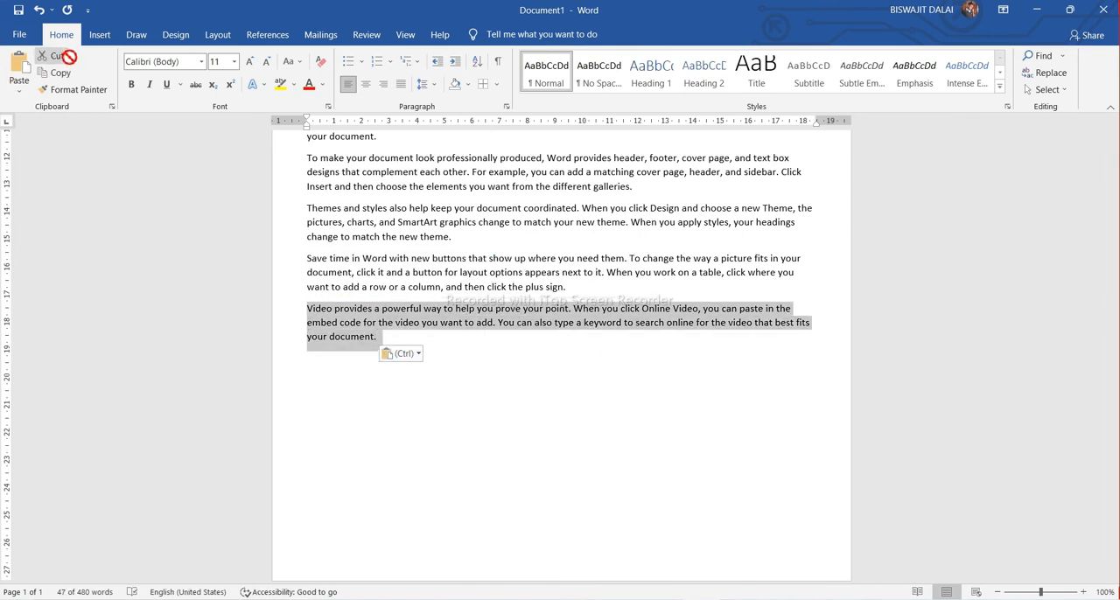
left_click(58, 56)
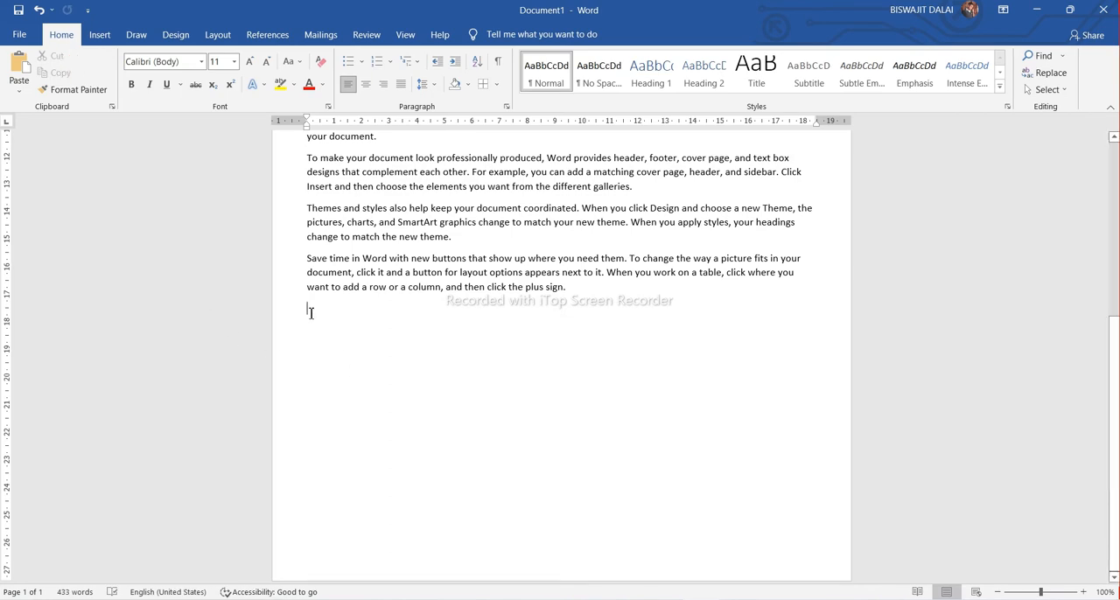
key("ctrl+v")
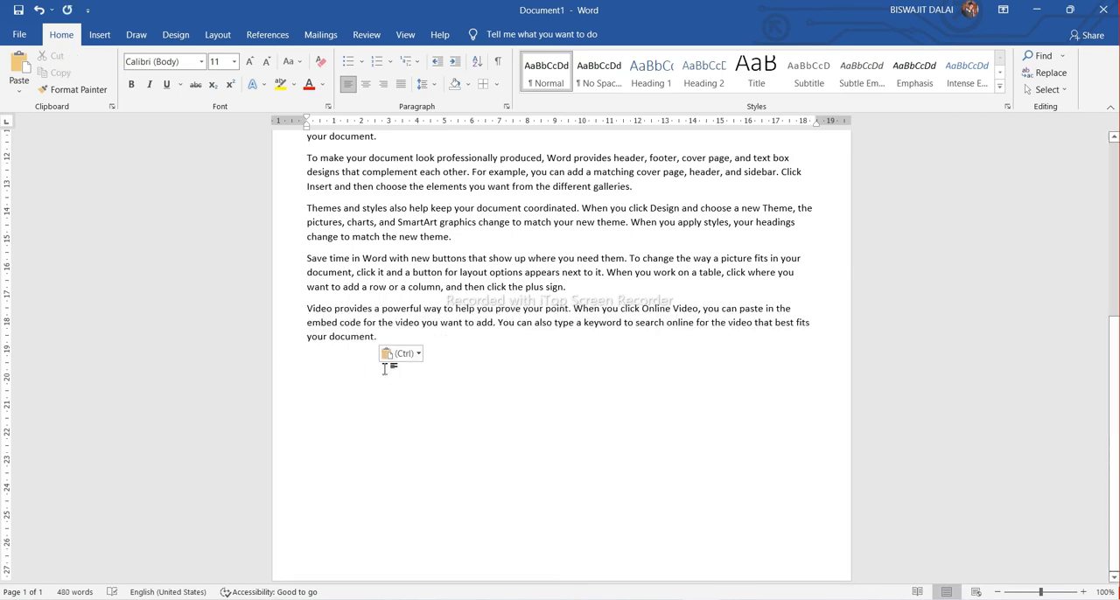
Change the font of the first paragraph to Courier New
scroll(402, 223, "up", 6)
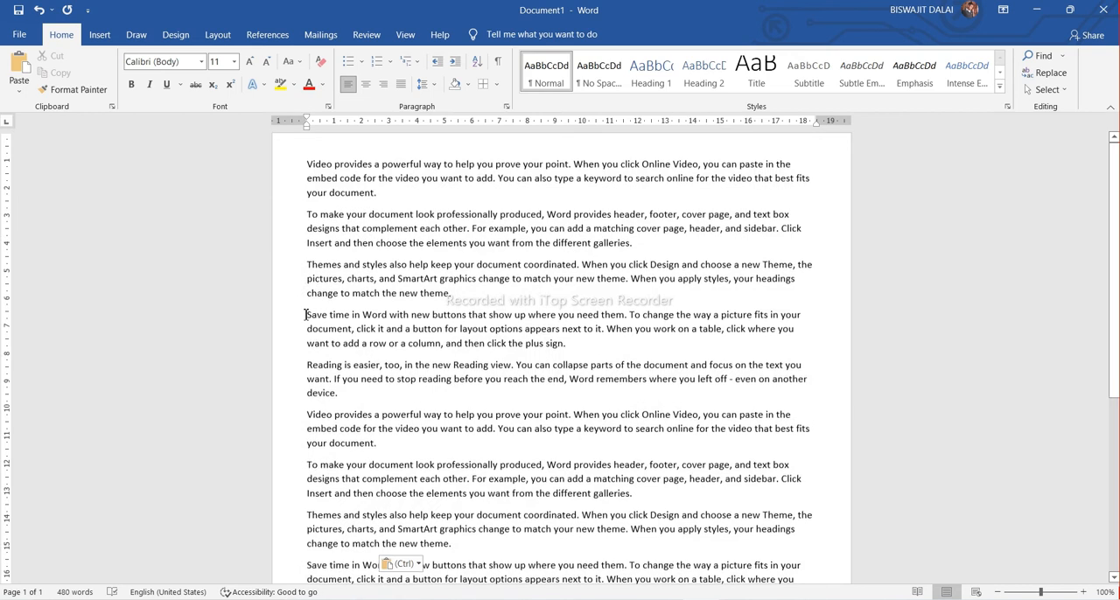
left_click_drag(382, 196, 306, 163)
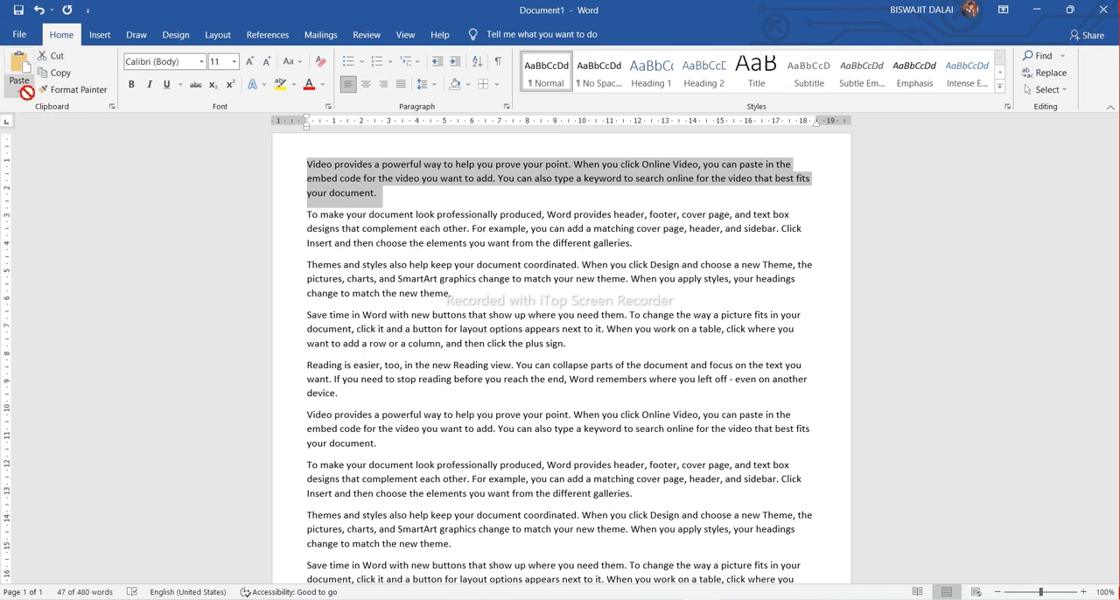
left_click(203, 61)
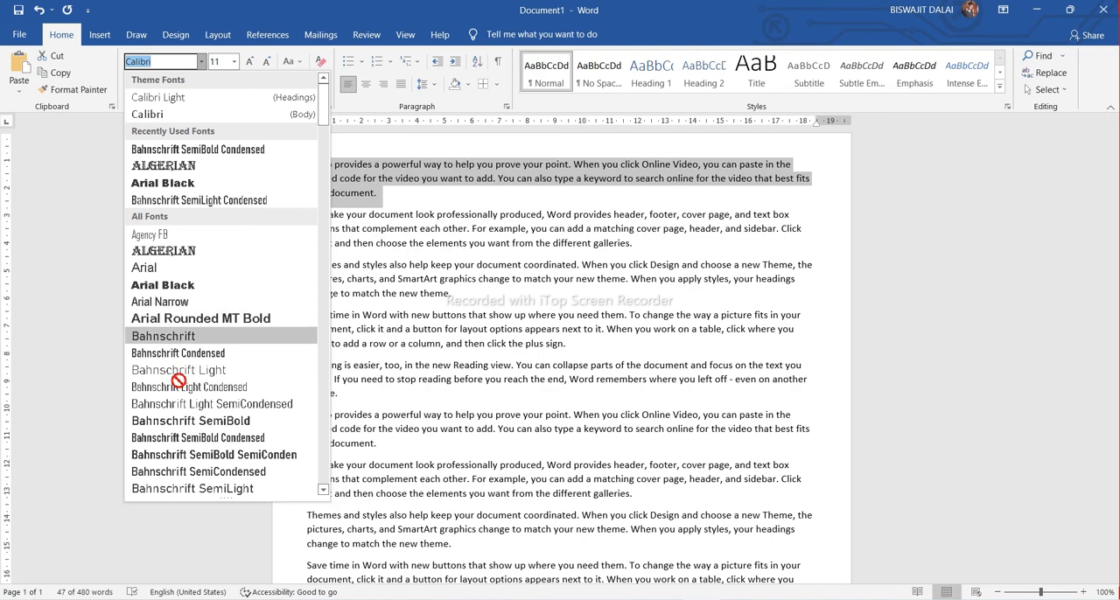
left_click_drag(322, 103, 323, 199)
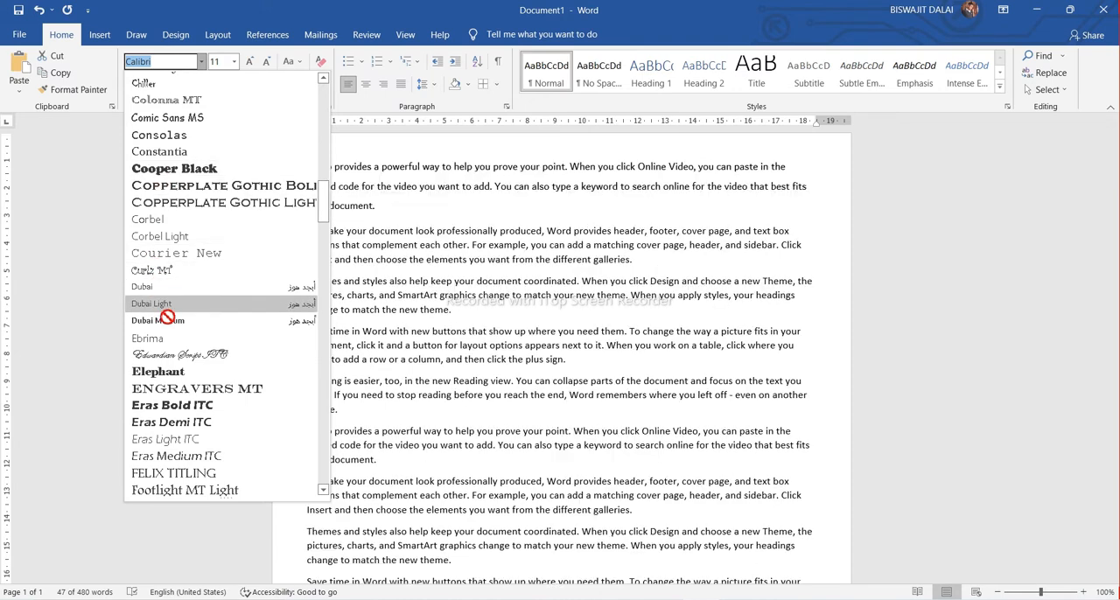
left_click(171, 251)
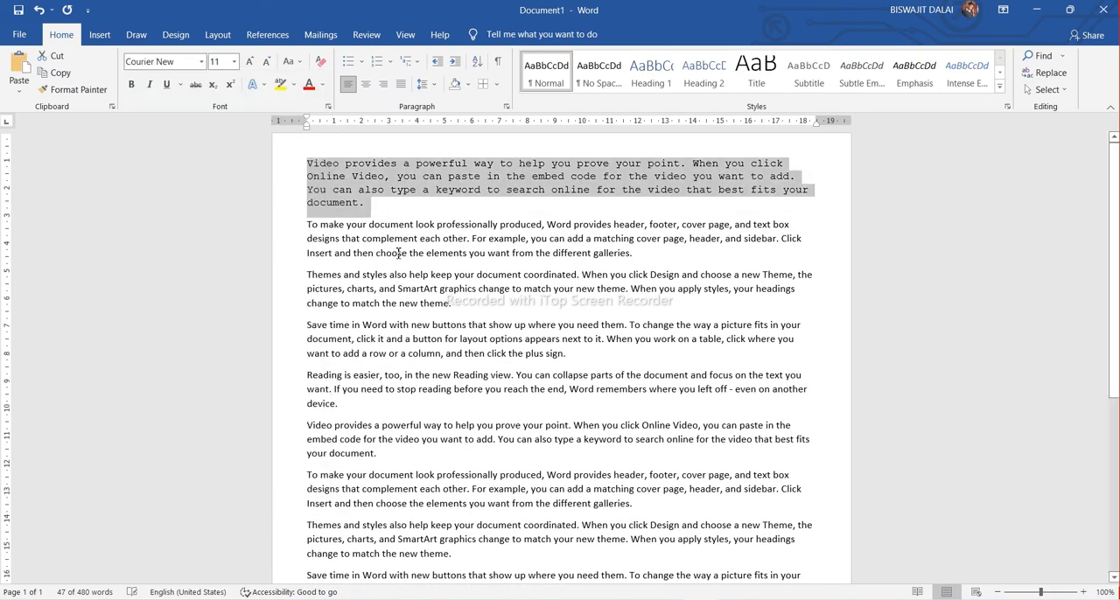
left_click(402, 203)
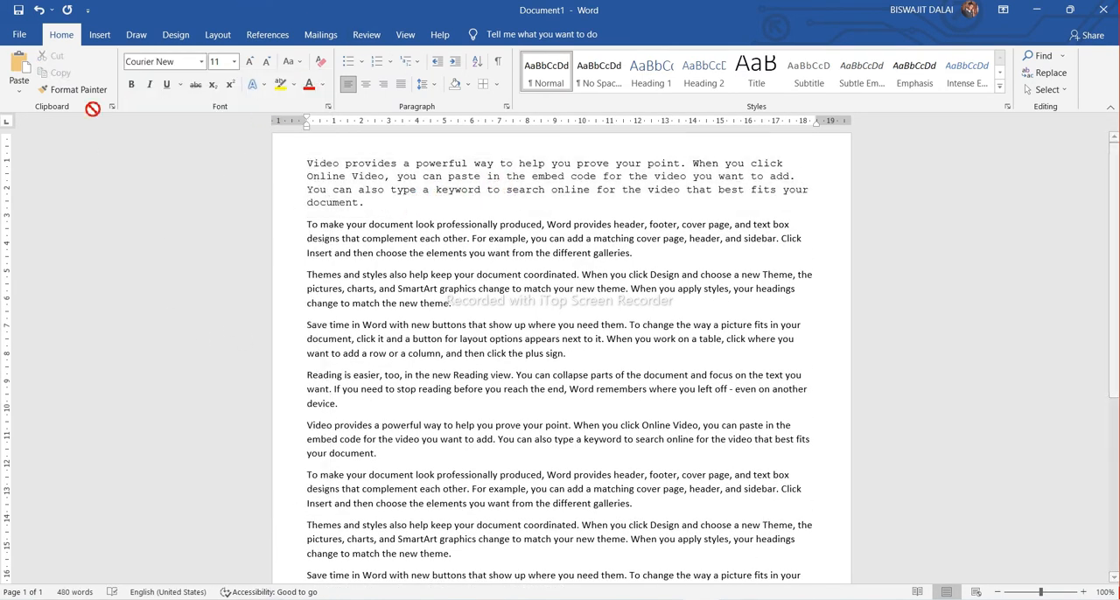
Set the font size of the whole first paragraph to 22
left_click(233, 62)
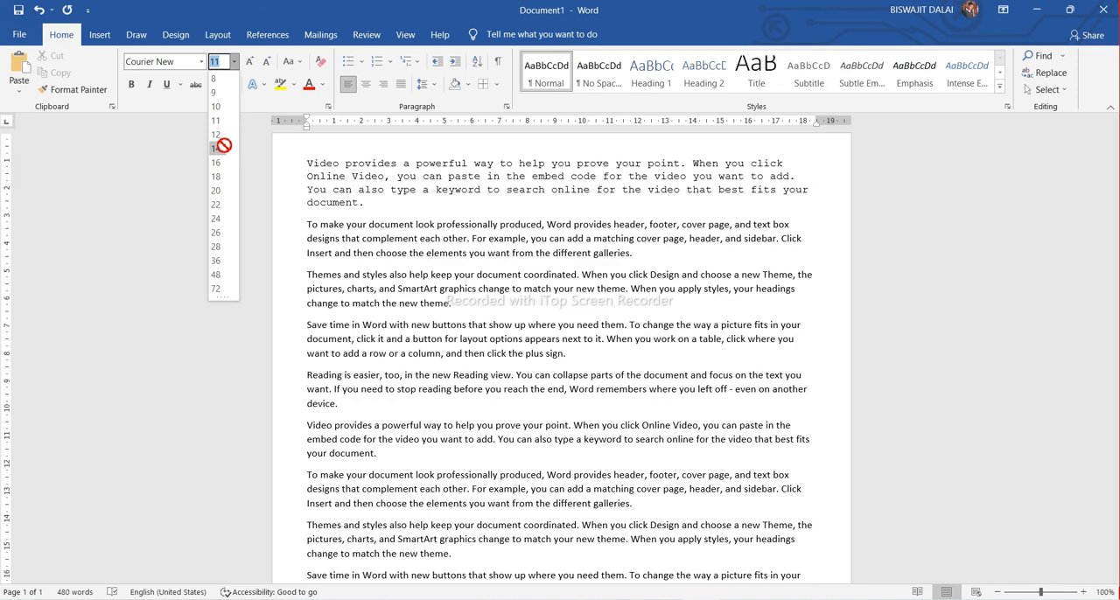
left_click(217, 179)
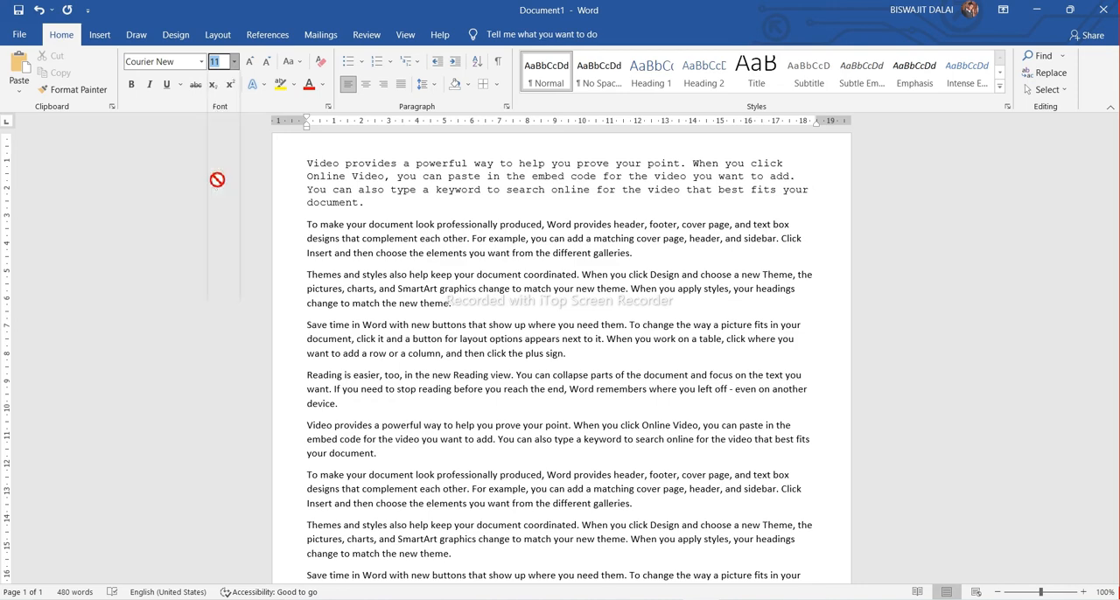
triple_click(362, 207)
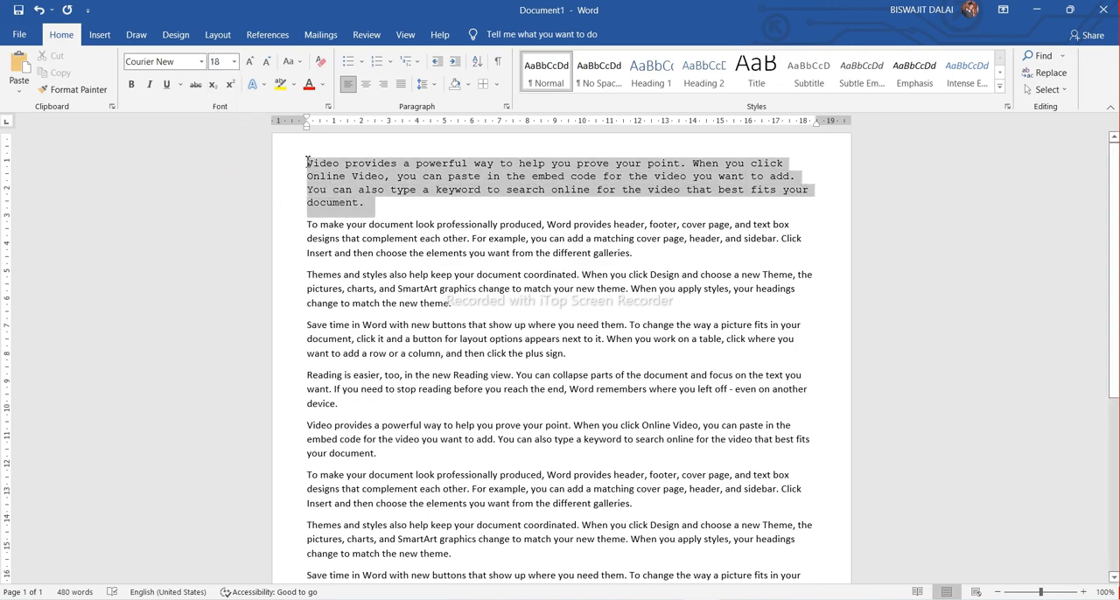
left_click(234, 62)
left_click(218, 212)
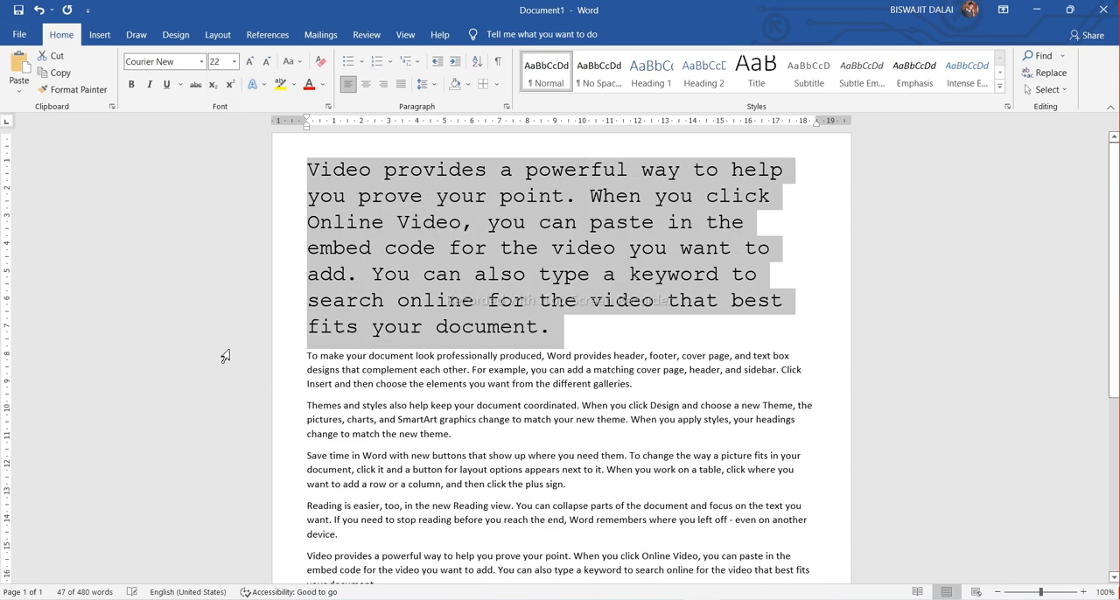
left_click(655, 332)
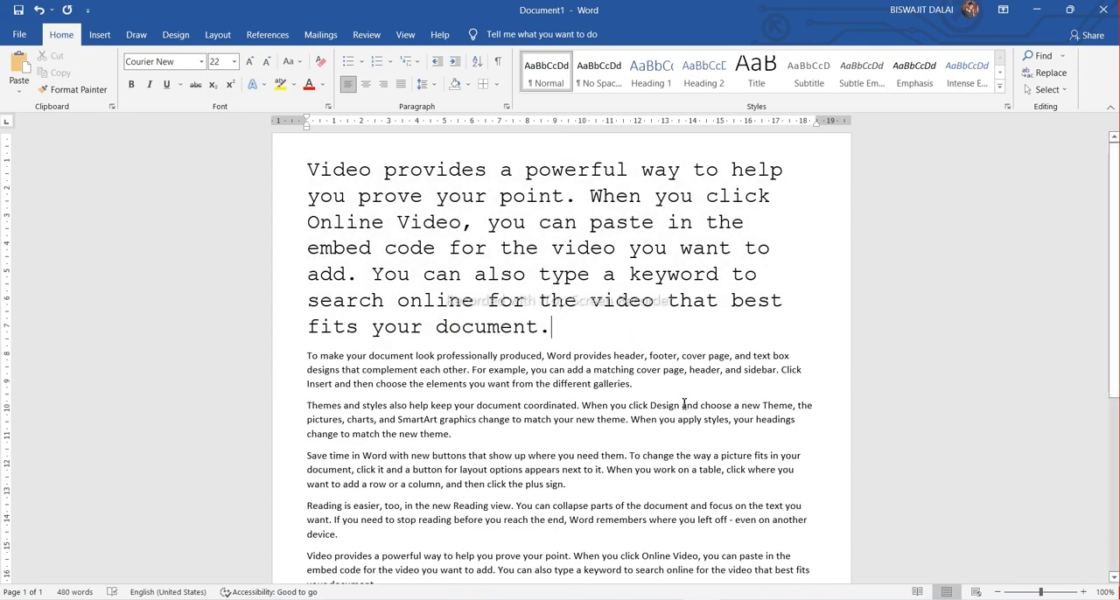
Make the first line of the second paragraph, starting "To make your document look", bold
scroll(486, 235, "down", 1)
scroll(485, 234, "down", 2)
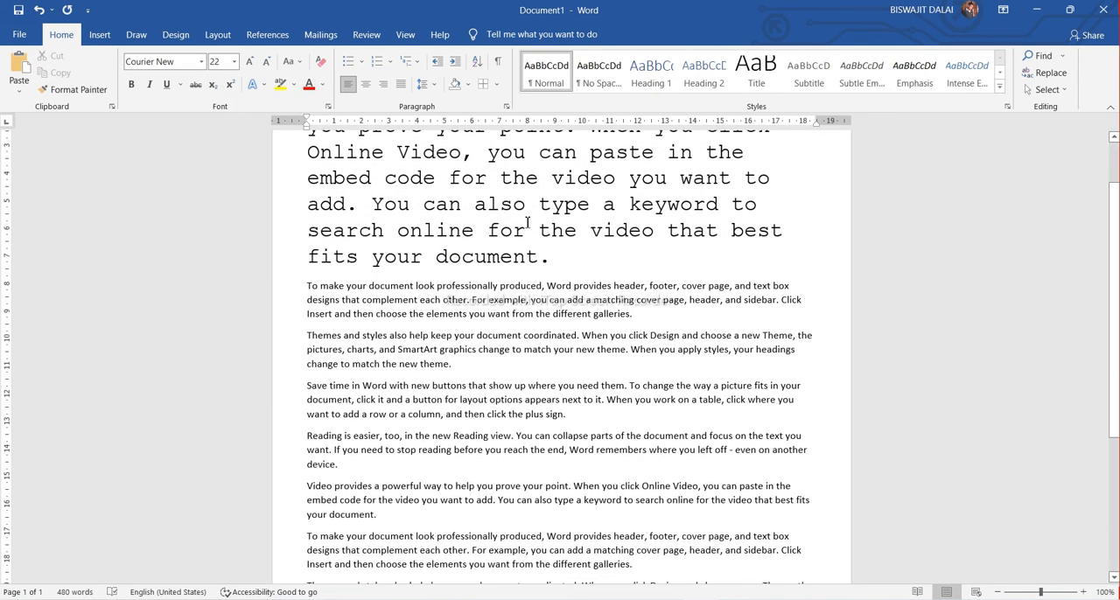
scroll(528, 222, "down", 1)
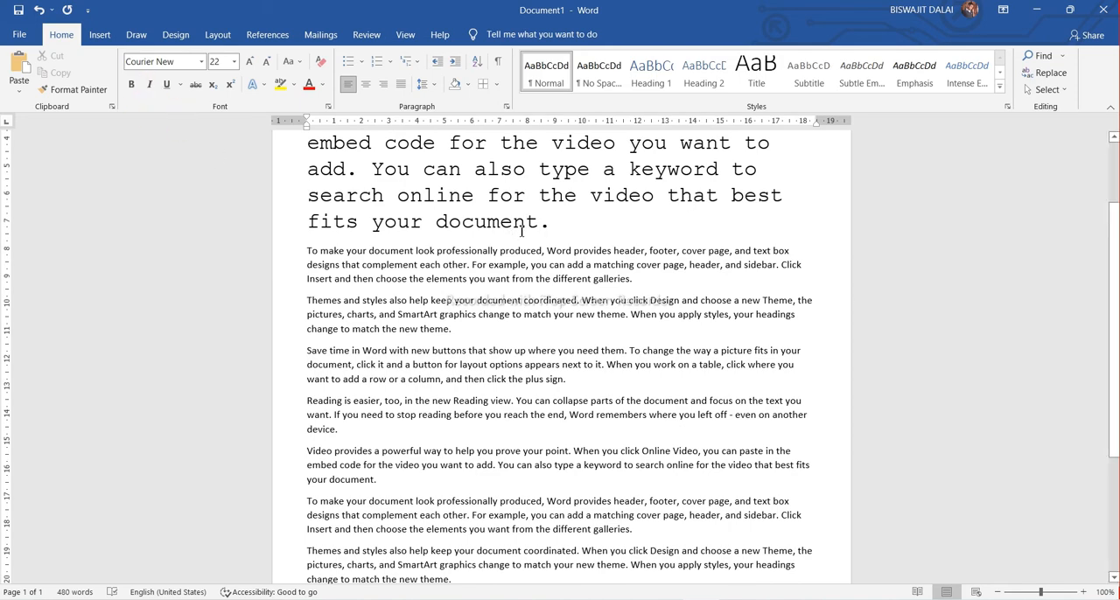
scroll(522, 231, "up", 3)
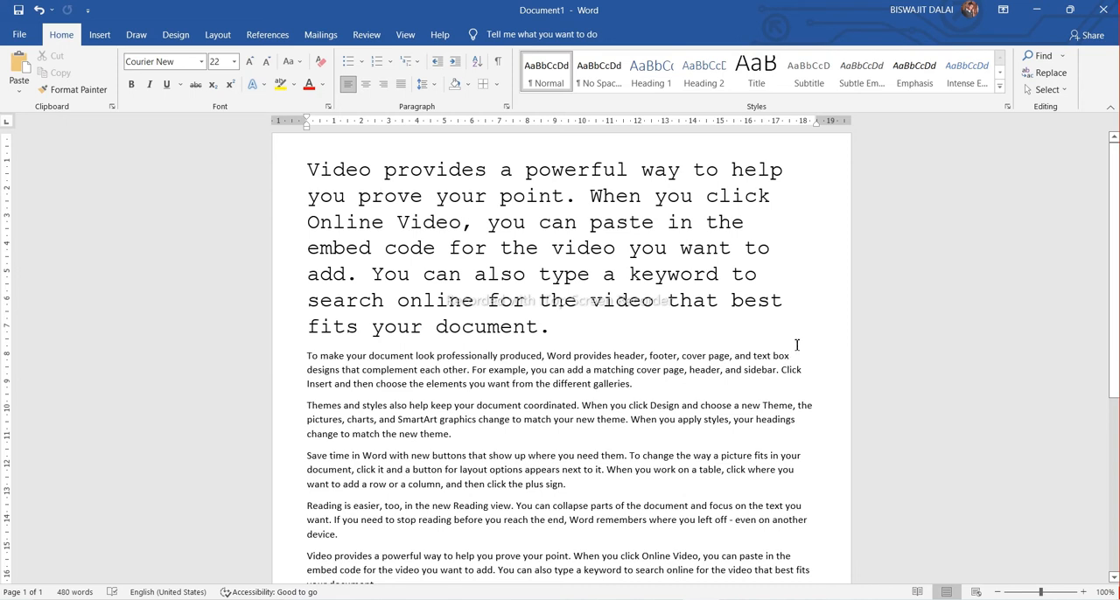
left_click_drag(794, 352, 308, 358)
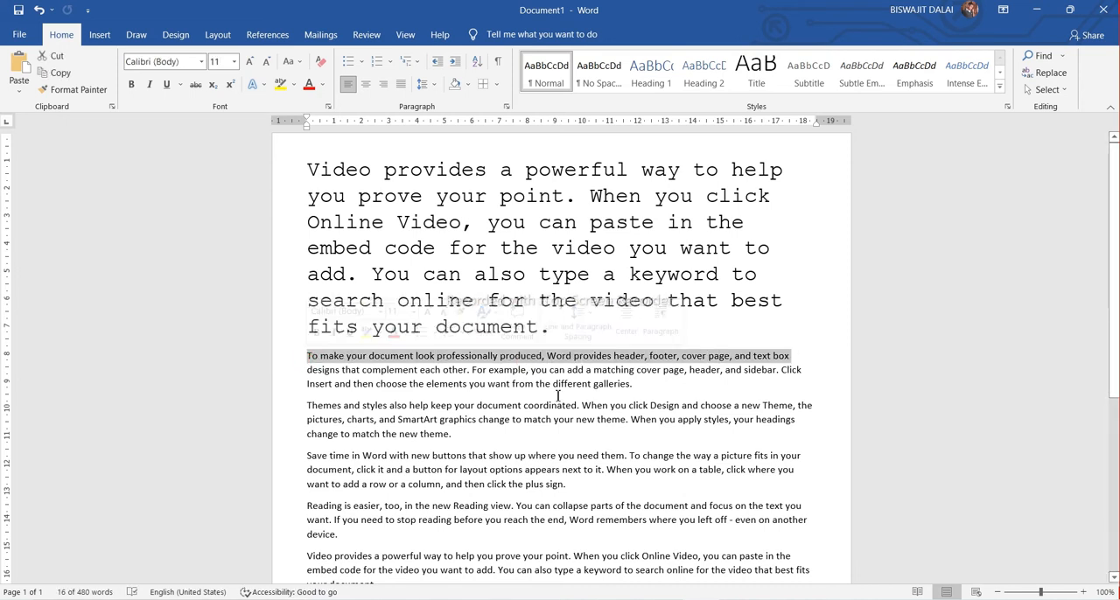
left_click(131, 85)
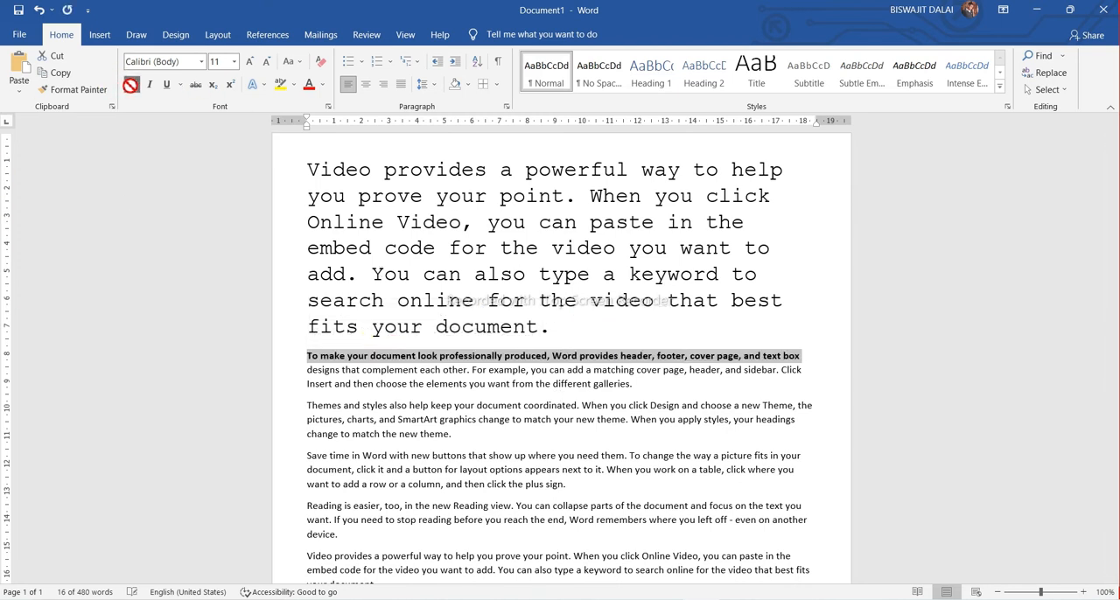
left_click(580, 319)
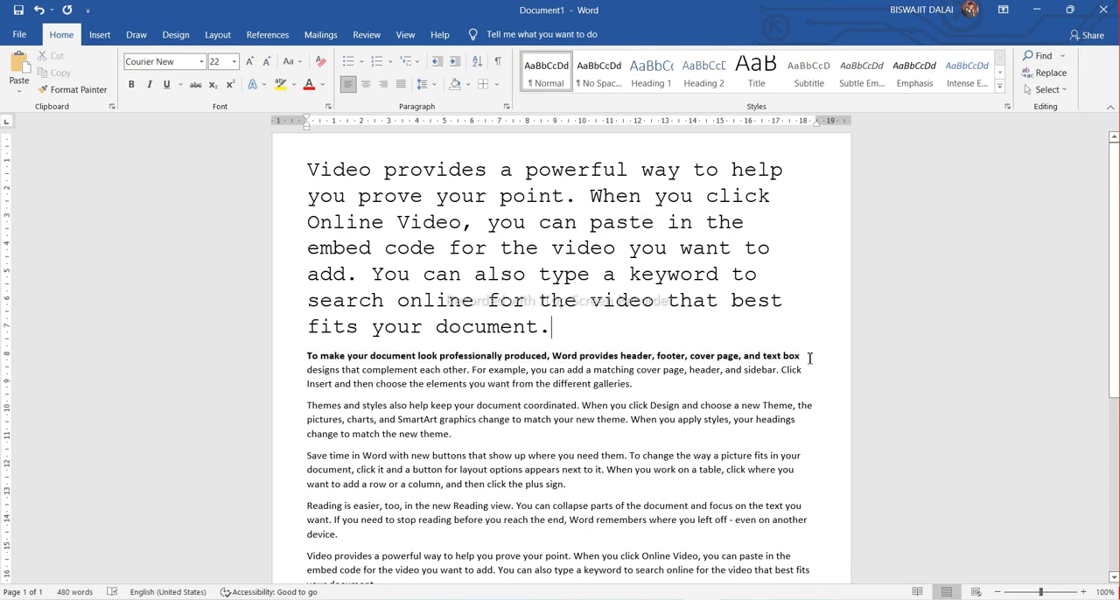
Italicize the bold first line of the second paragraph
left_click_drag(801, 355, 304, 358)
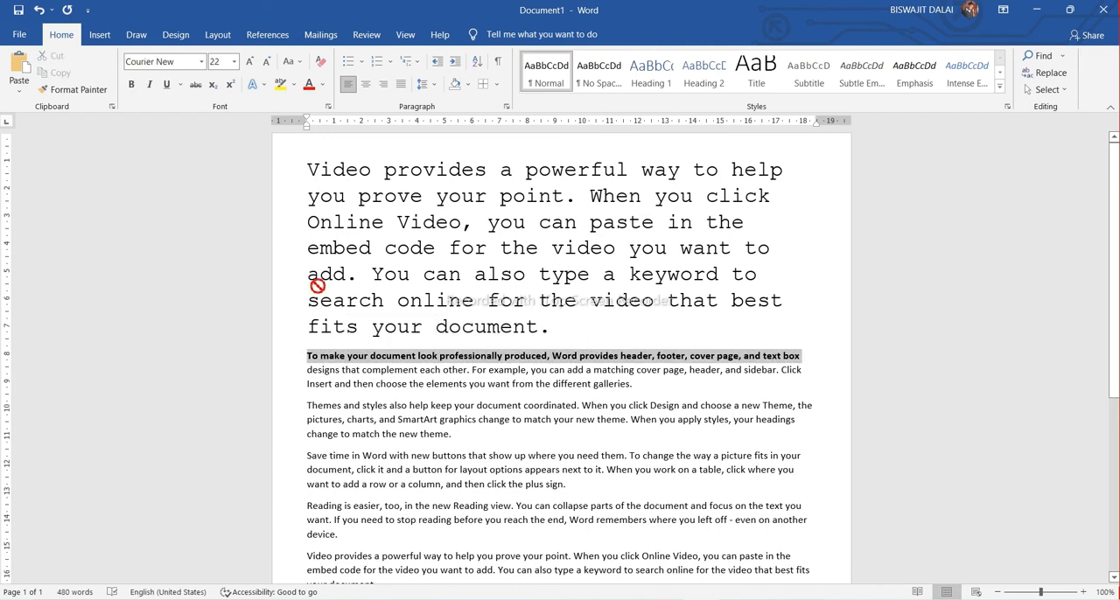
left_click(156, 83)
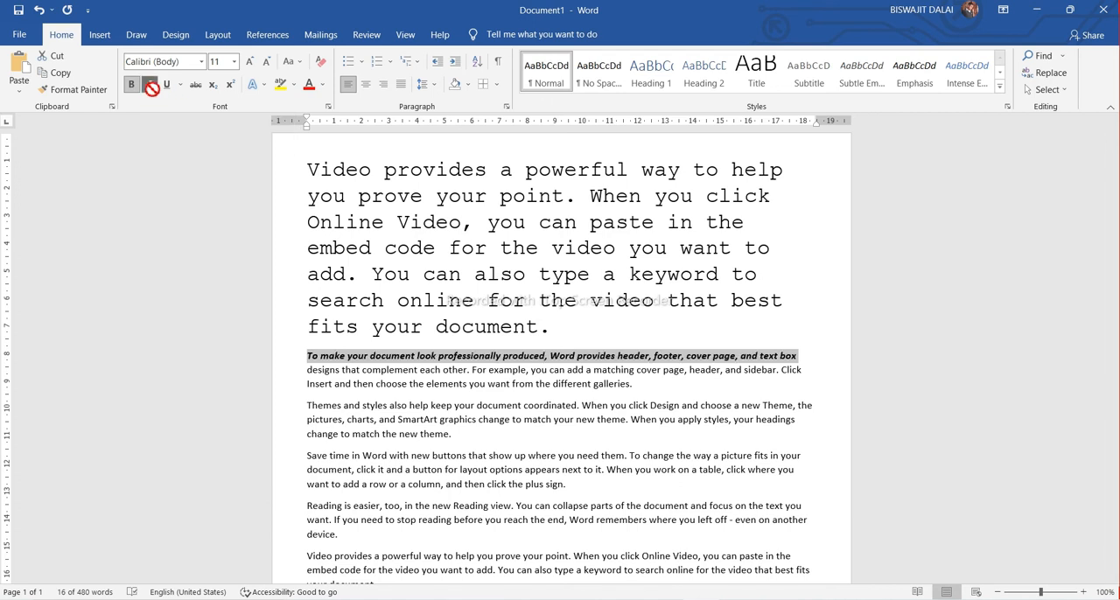
left_click(290, 153)
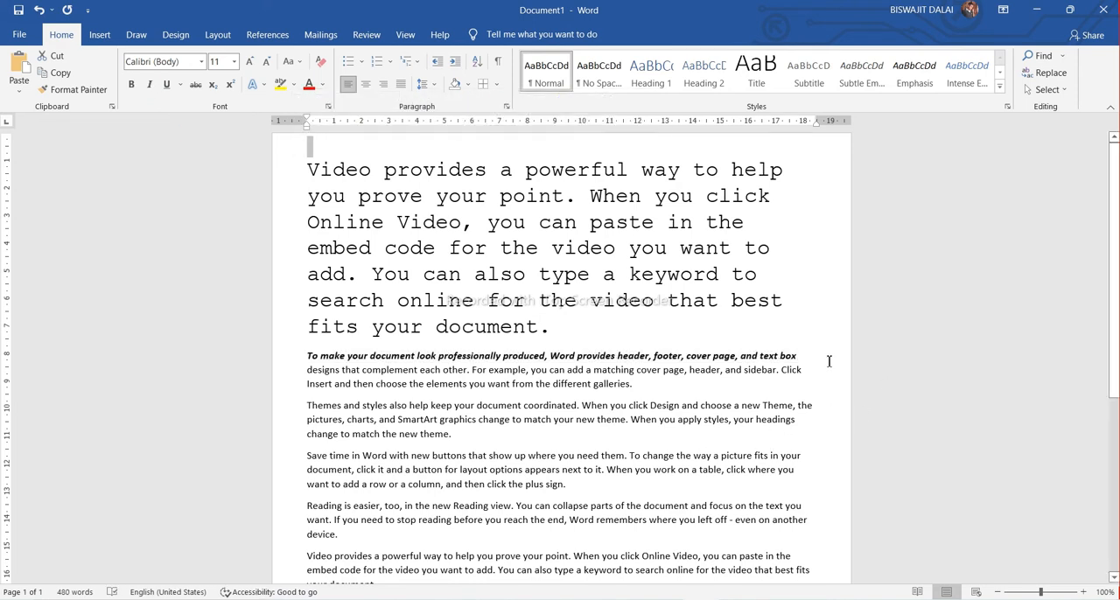
Underline the bold italic first line of the second paragraph and dismiss the Lenovo Vantage notification
left_click_drag(777, 358, 286, 353)
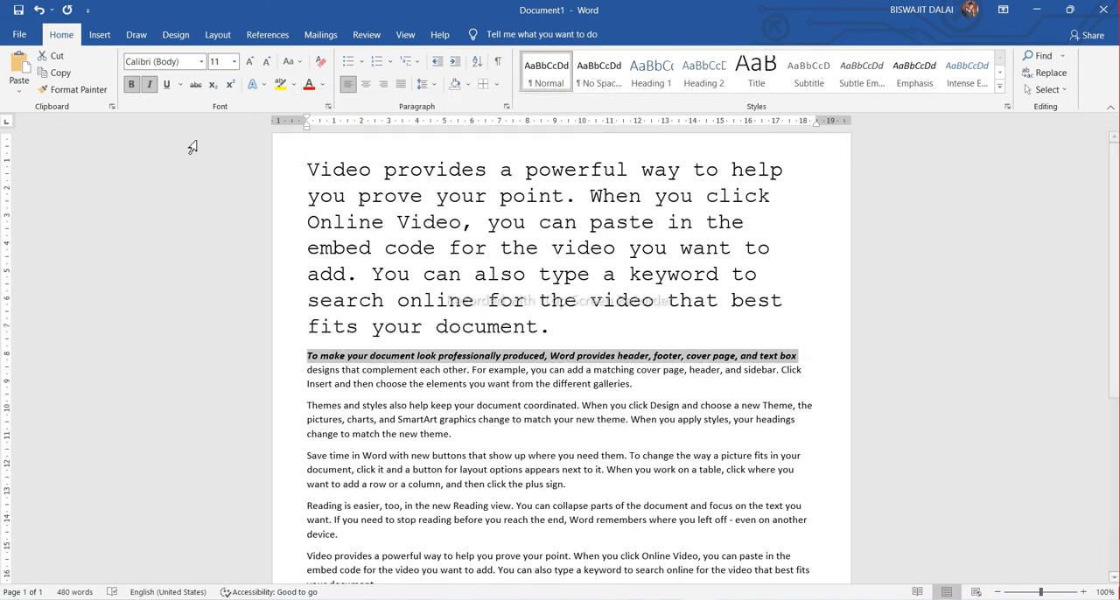
left_click(167, 85)
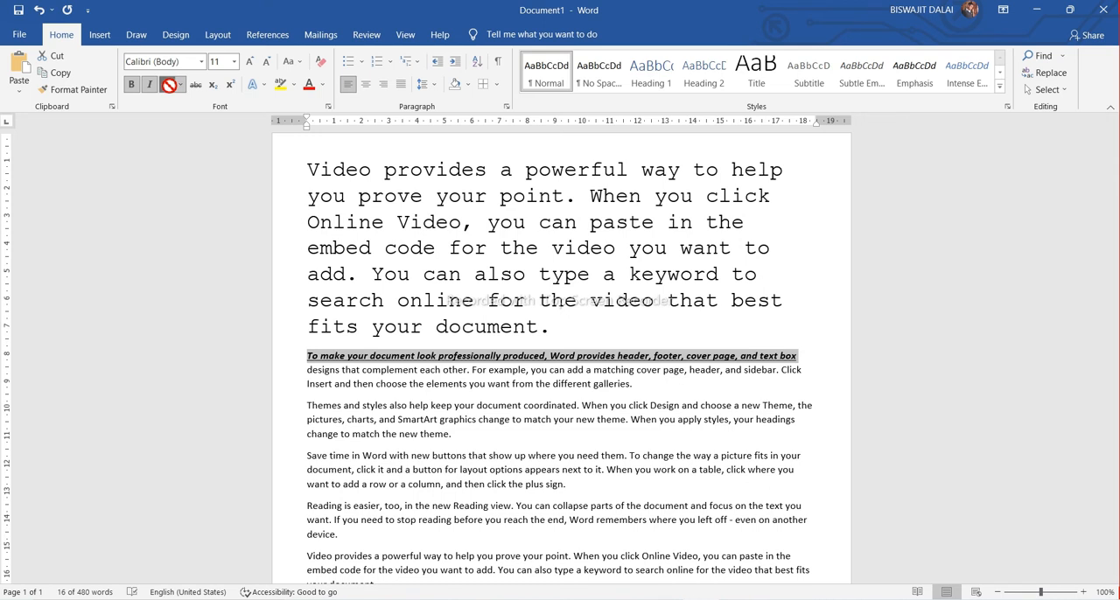
left_click(818, 324)
left_click(1087, 500)
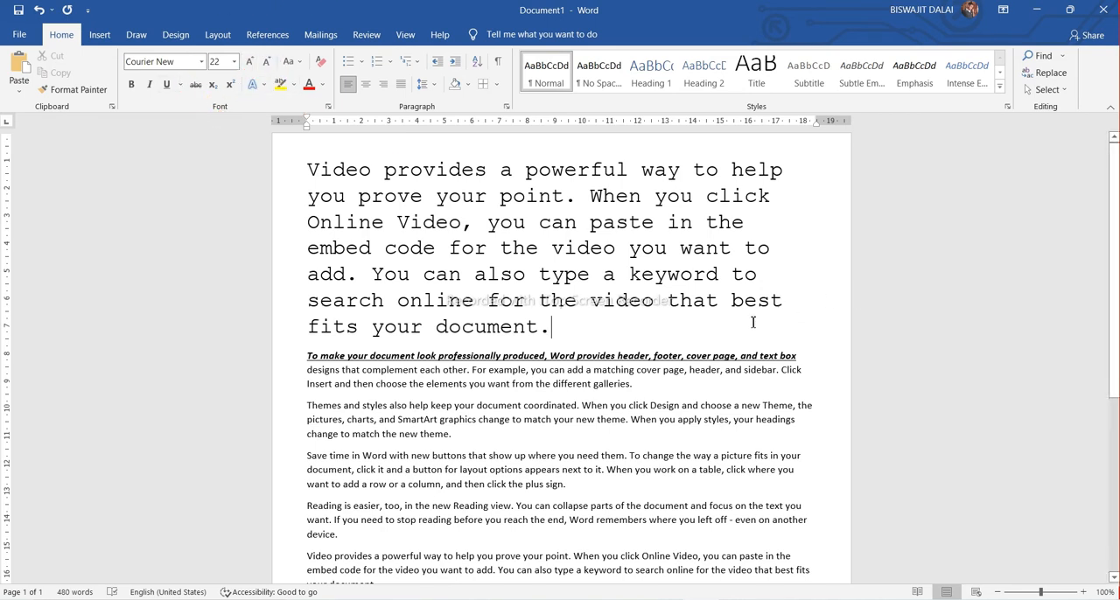
Grow the whole second paragraph's font size stepwise to 22 and shrink it back down to 12
left_click_drag(633, 385, 302, 355)
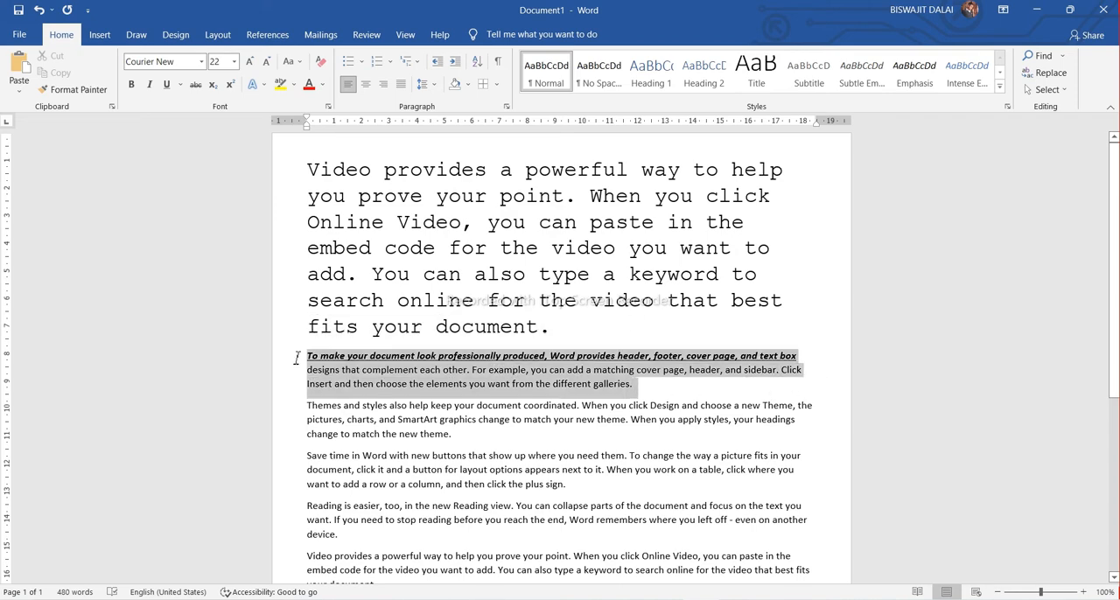
left_click(249, 63)
left_click(250, 63)
left_click(249, 63)
left_click(250, 63)
left_click(249, 63)
left_click(249, 63)
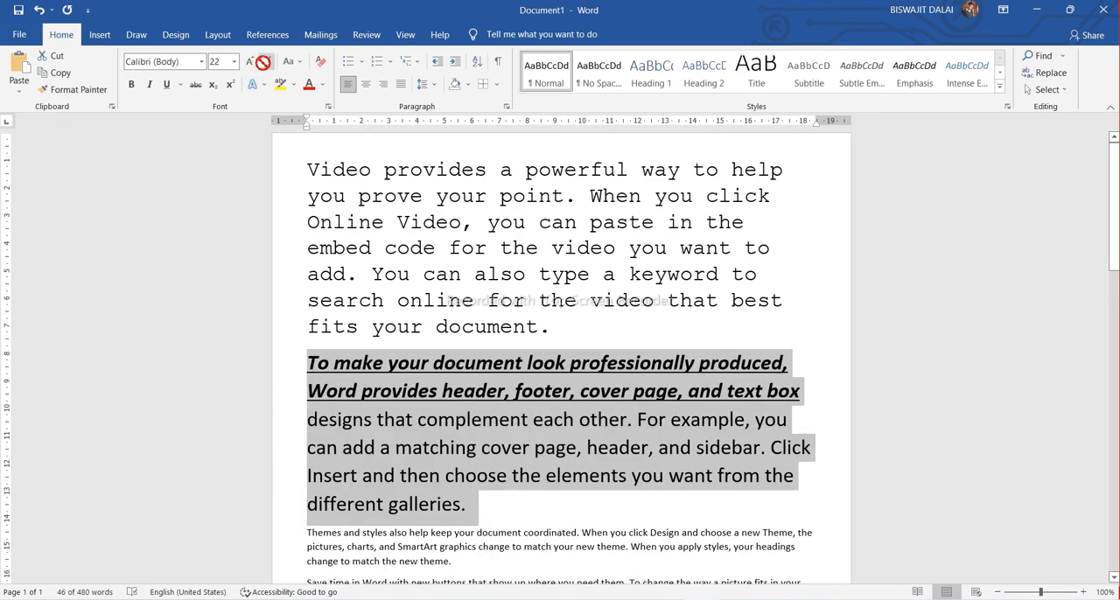
left_click(266, 61)
left_click(266, 61)
left_click(266, 61)
left_click(266, 61)
left_click(265, 61)
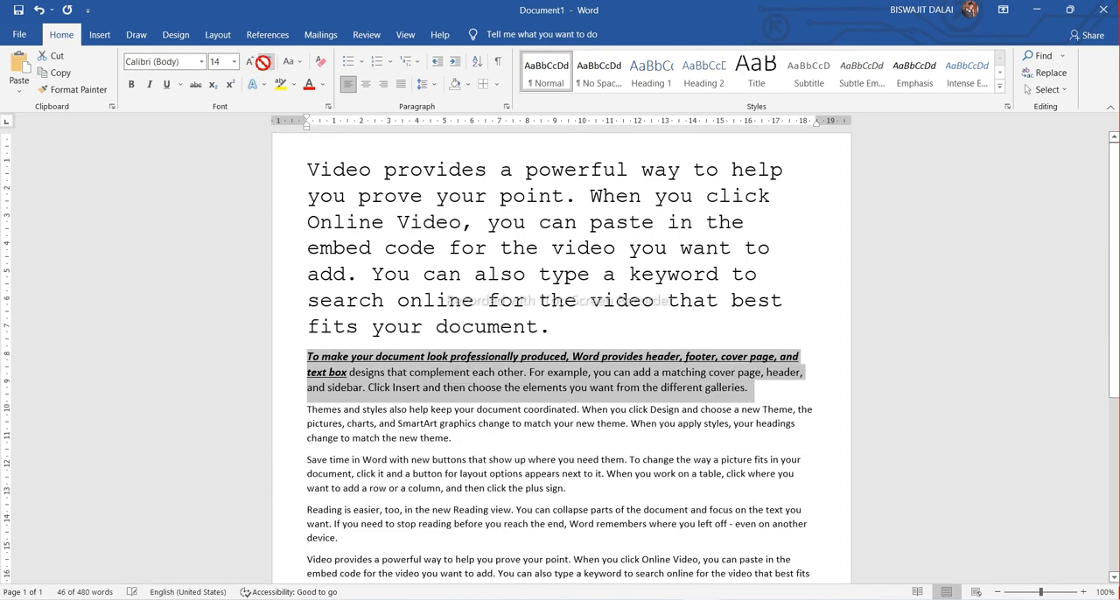
left_click(778, 390)
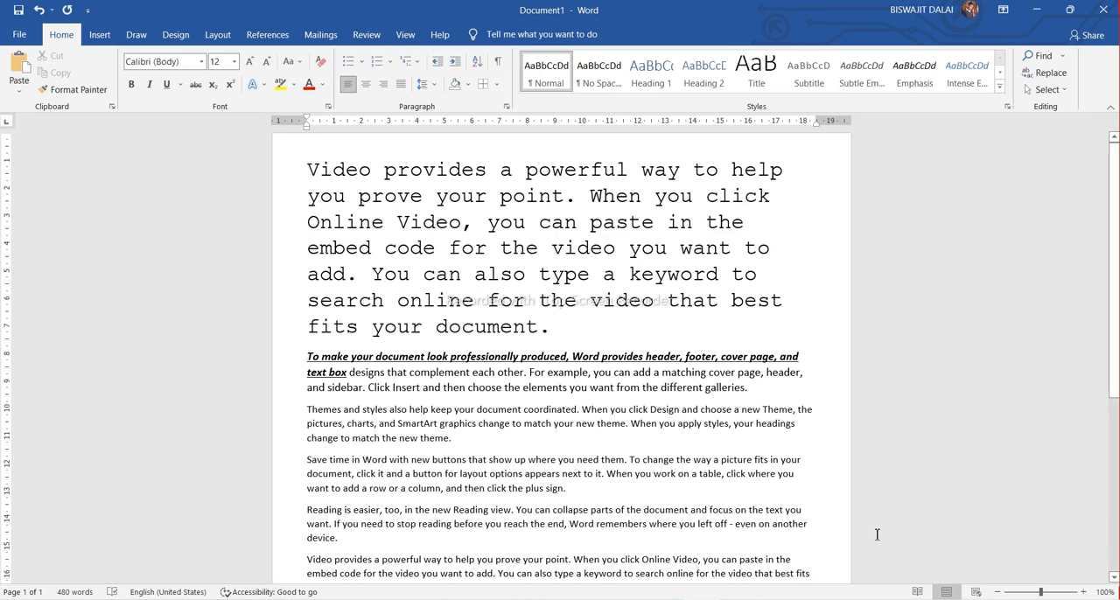
Highlight the last line of the second paragraph, starting "and sidebar", in red
left_click_drag(758, 391, 288, 400)
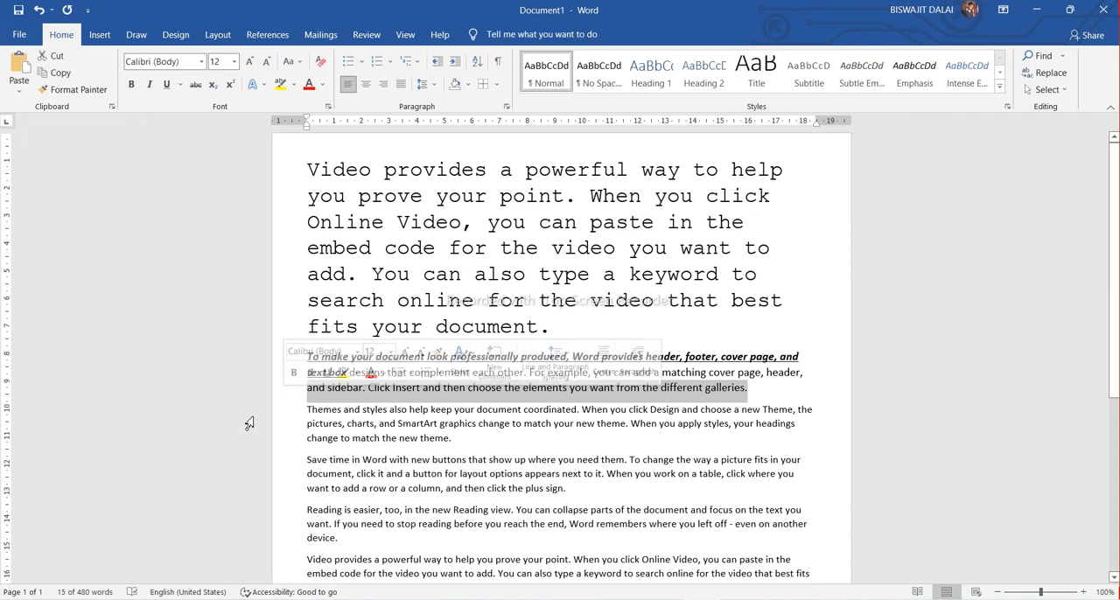
left_click(294, 85)
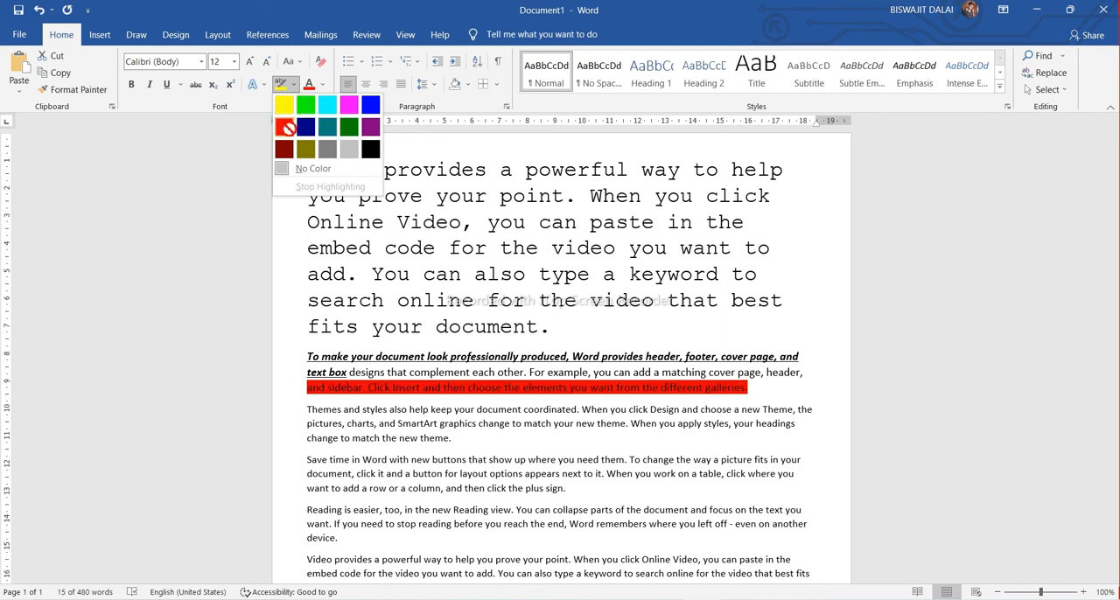
left_click(287, 128)
left_click(810, 403)
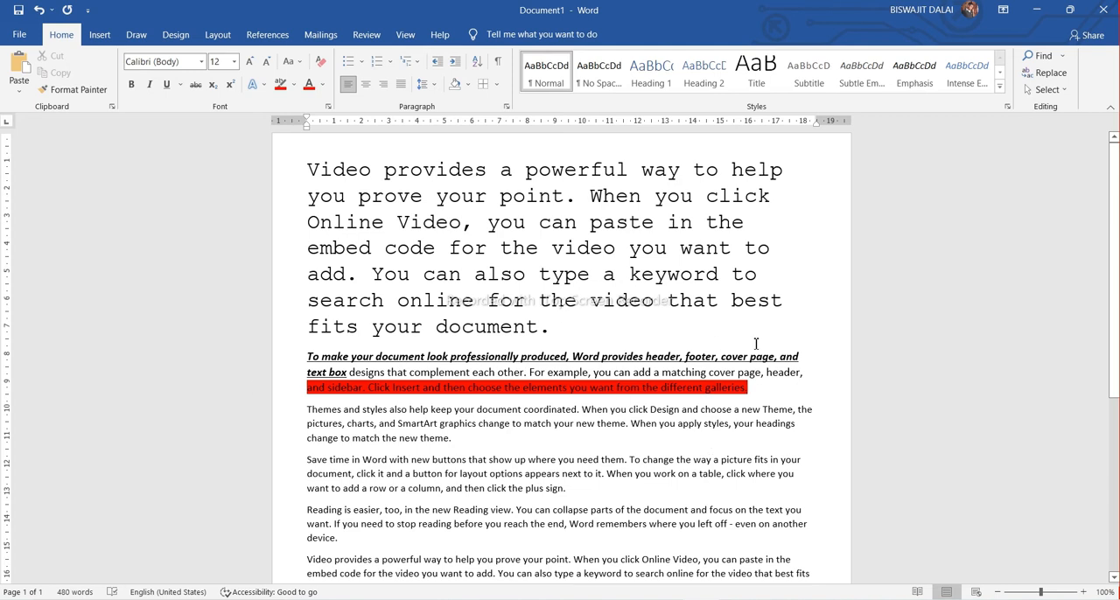
Change the font color of the first three paragraphs to the standard purple
scroll(832, 410, "down", 1)
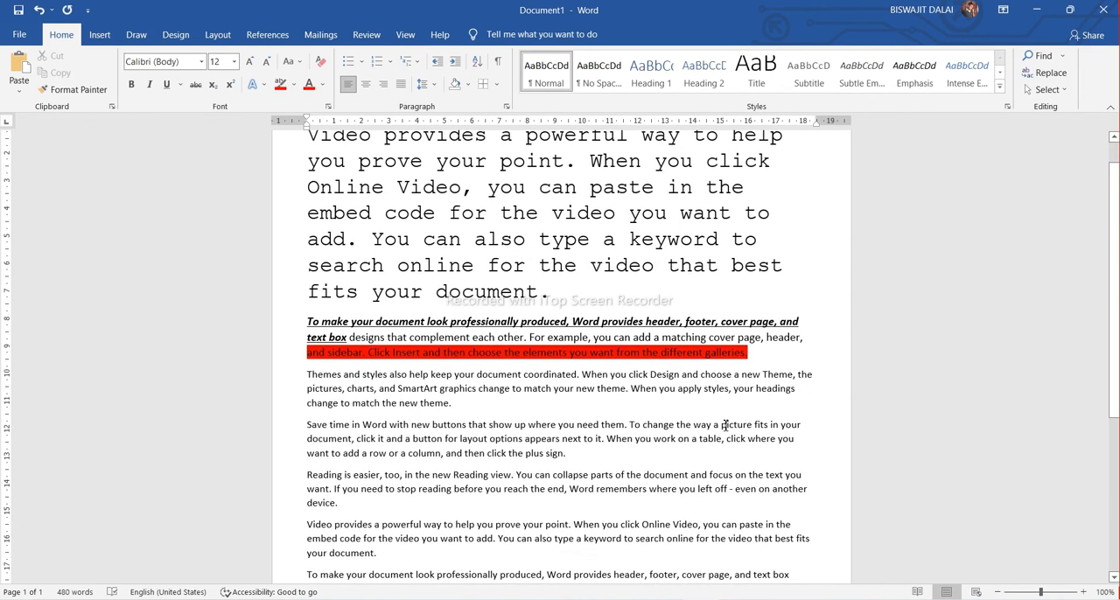
left_click_drag(467, 405, 283, 137)
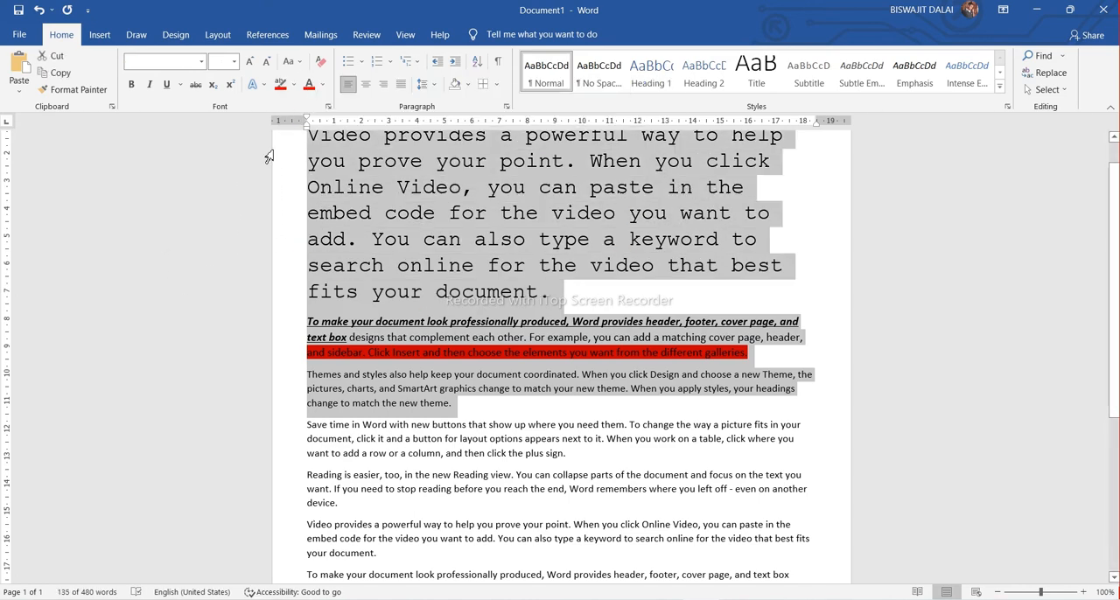
left_click(322, 84)
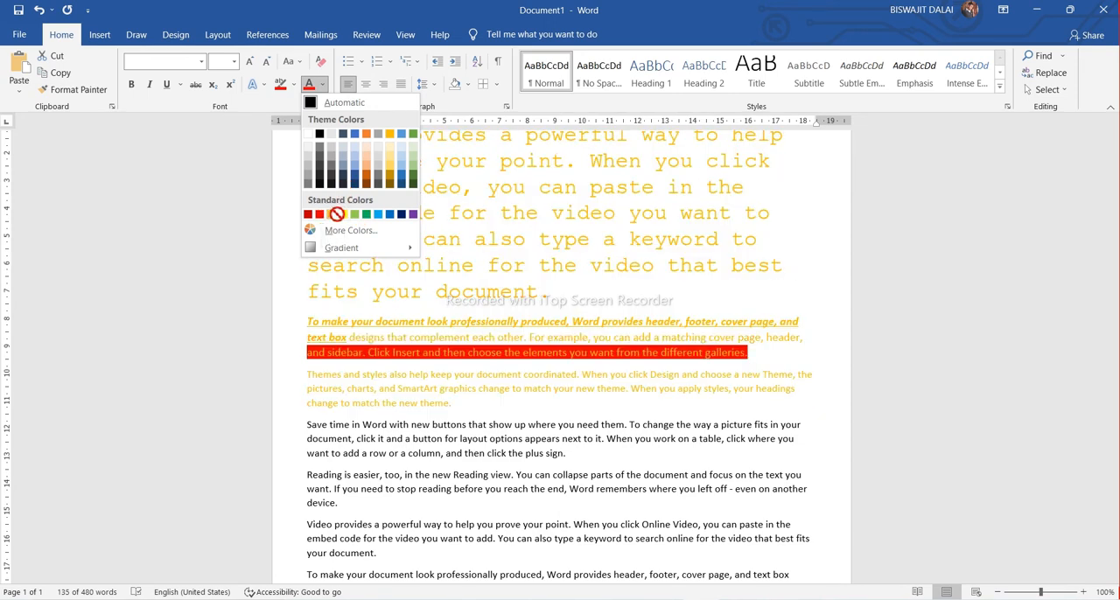
left_click(414, 215)
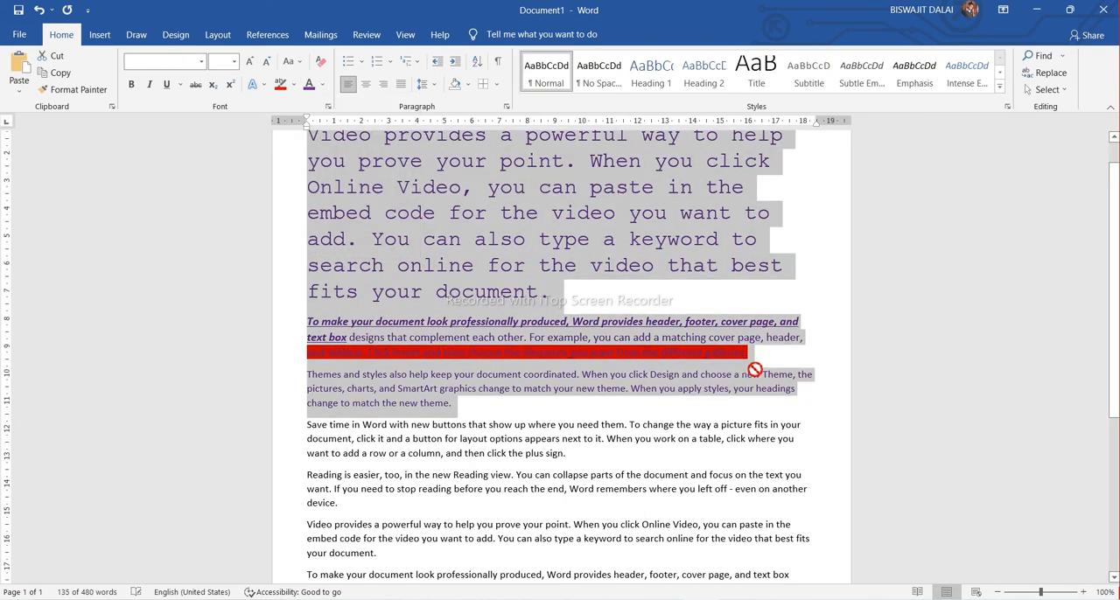
left_click(730, 300)
scroll(610, 338, "down", 2)
scroll(611, 340, "up", 2)
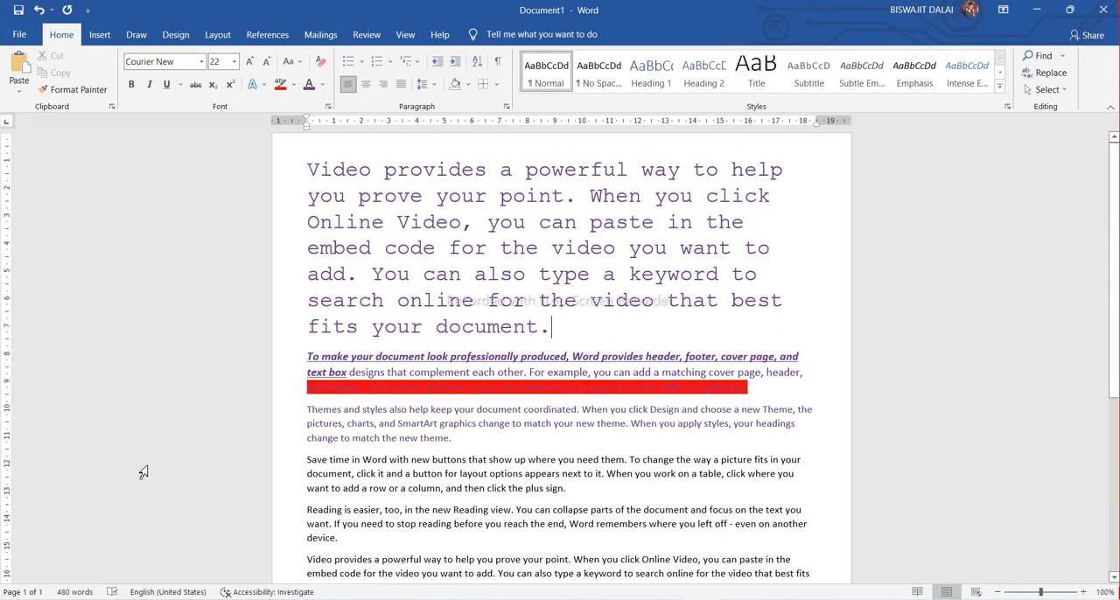
Move the document's last paragraph, starting "Video provides", above the last "Themes and styles" paragraph
scroll(564, 461, "down", 6)
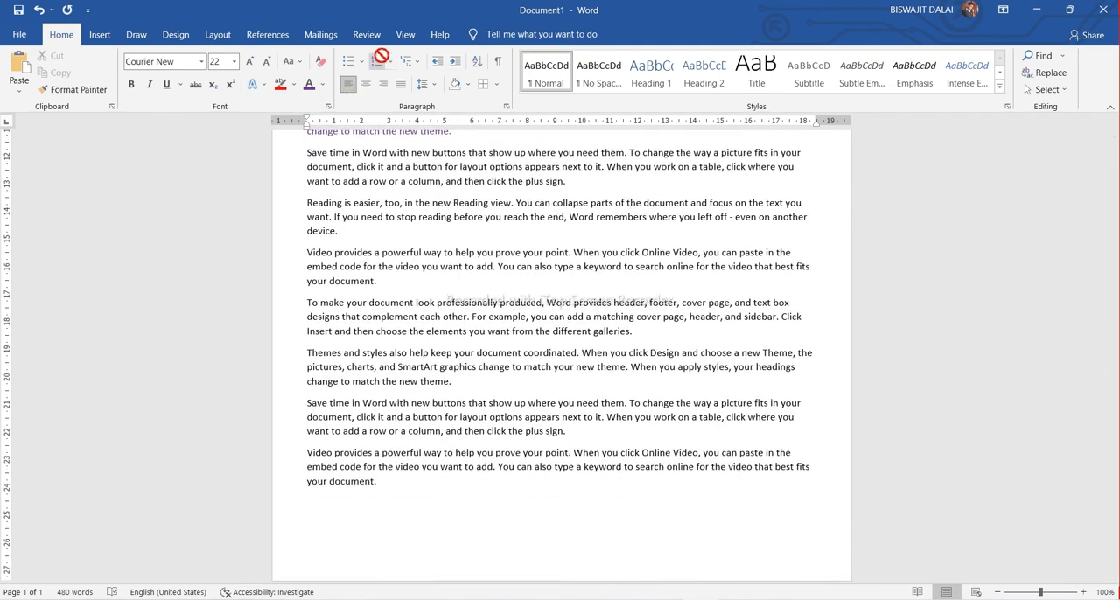
left_click_drag(387, 483, 304, 453)
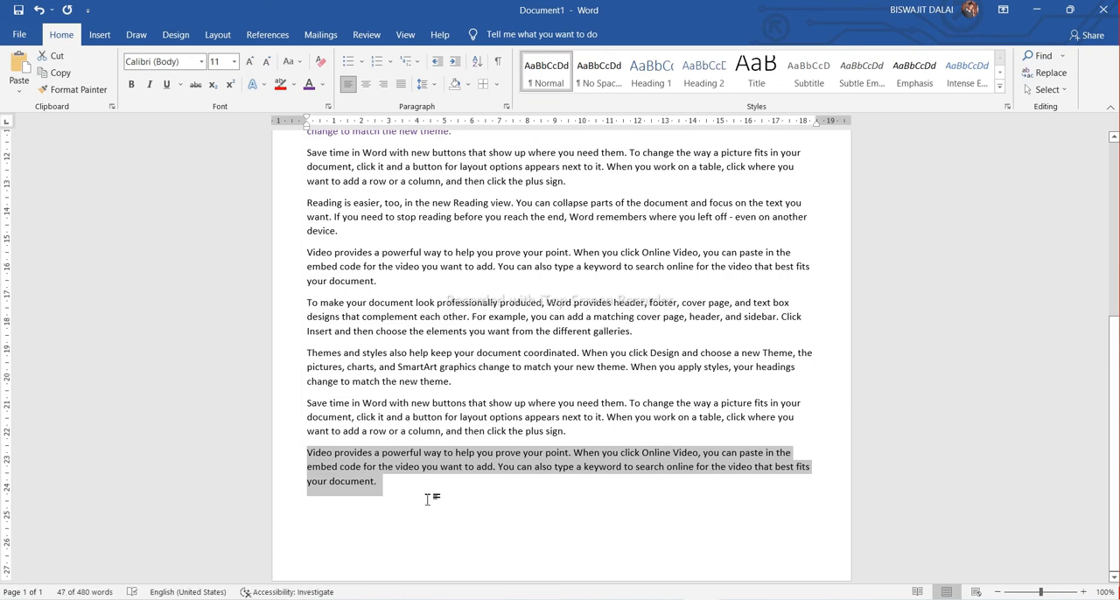
left_click(358, 493)
triple_click(363, 485)
key("ctrl+c")
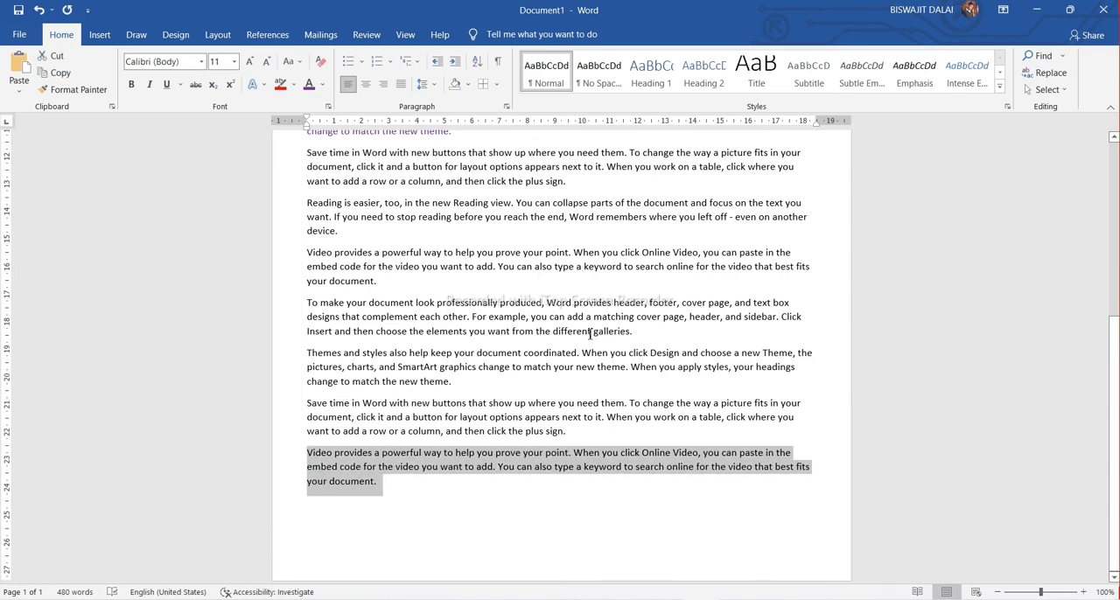
left_click_drag(398, 473, 308, 353)
Format the last three paragraphs as a list with filled round bullets and switch the bullets to filled squares
left_click_drag(570, 492, 287, 353)
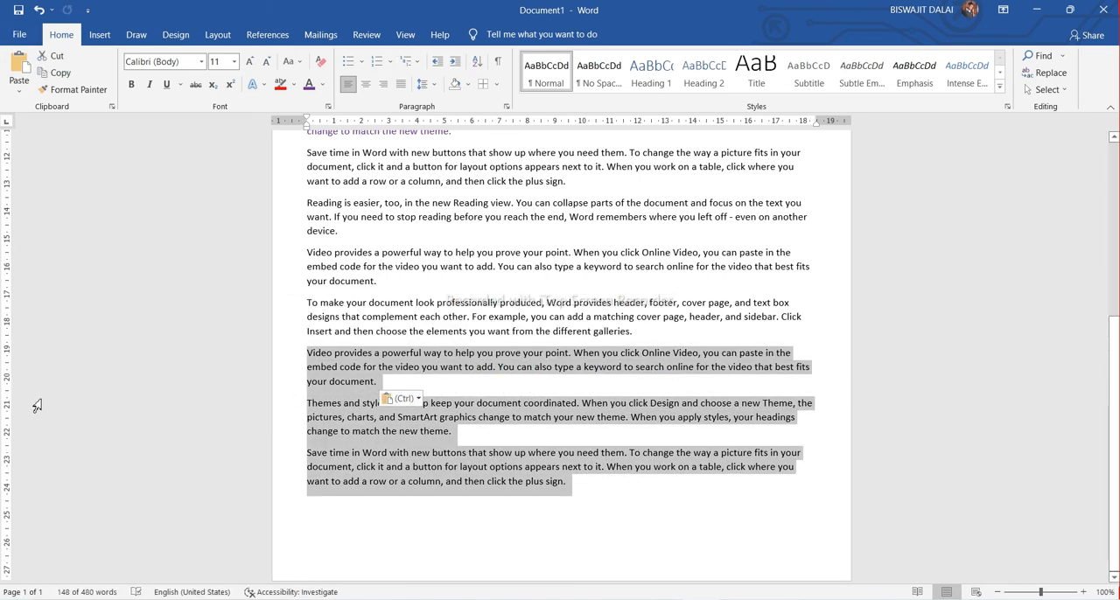
left_click_drag(338, 116, 368, 66)
left_click(363, 63)
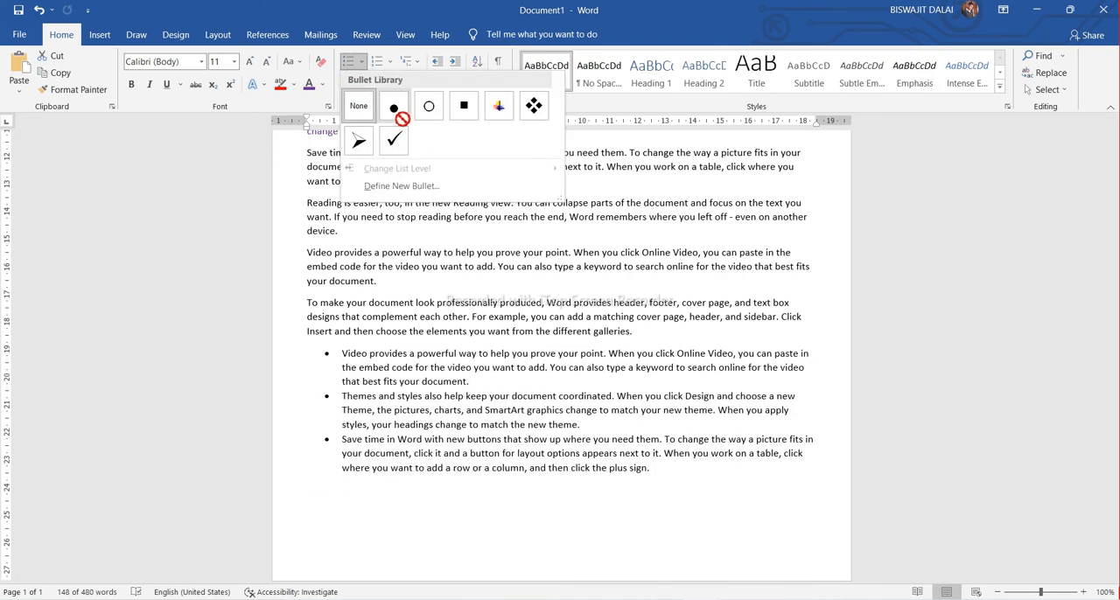
key("XF86MonBrightnessDown")
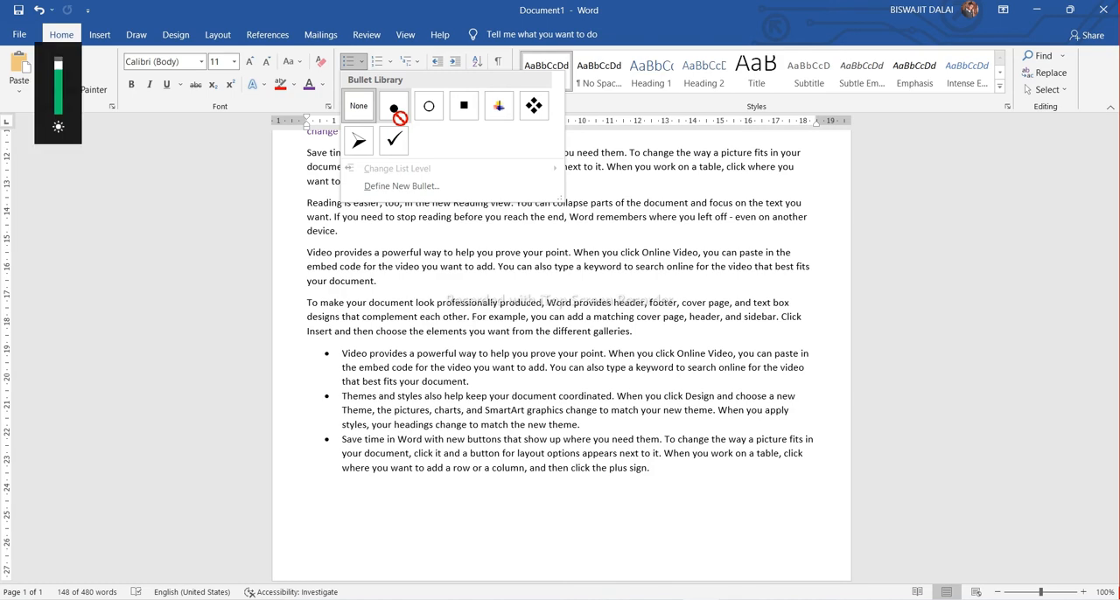
left_click(394, 106)
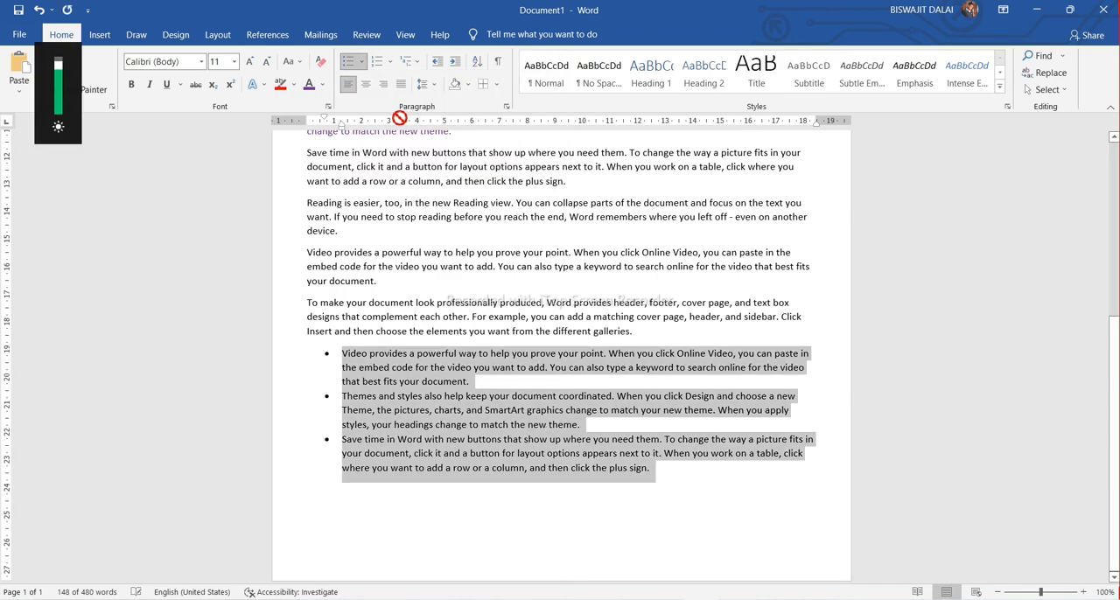
left_click(363, 62)
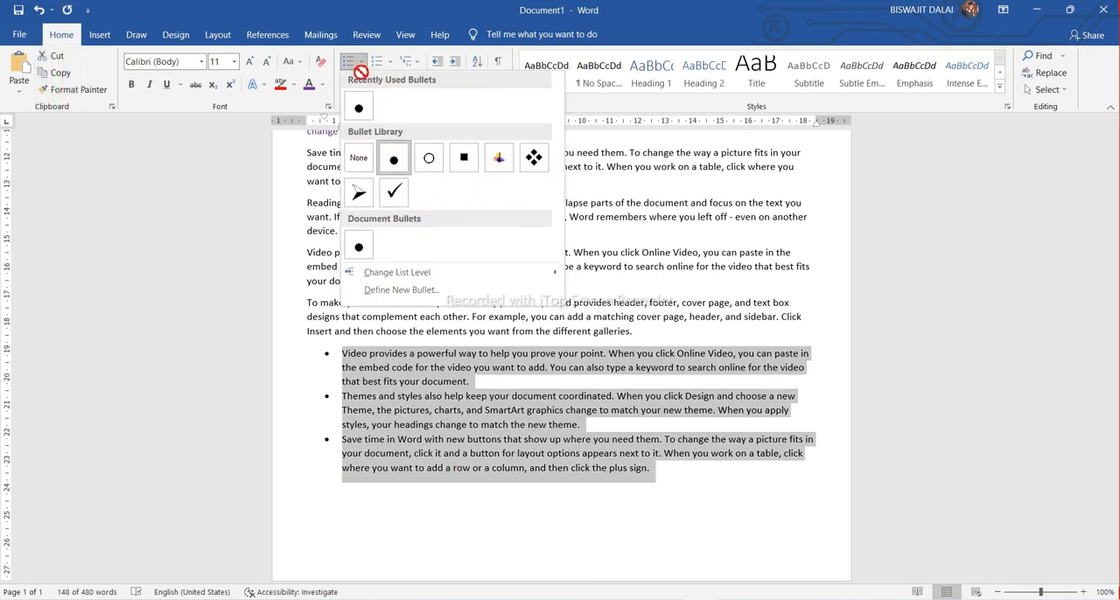
left_click(463, 159)
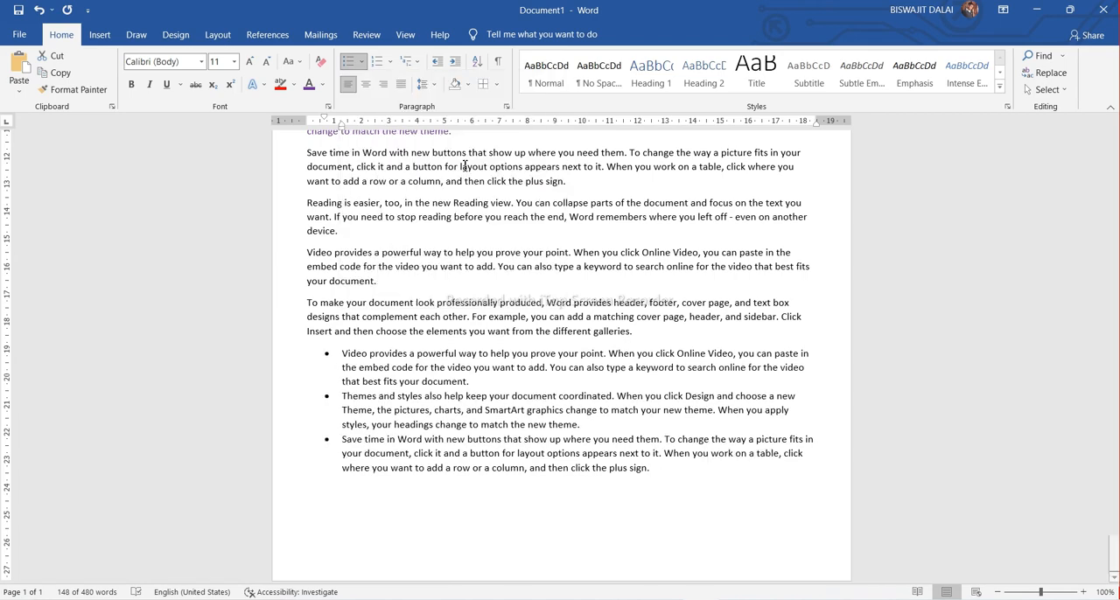
Convert the three-item bulleted list to a numbered list in the 1., 2., 3. format
left_click(391, 61)
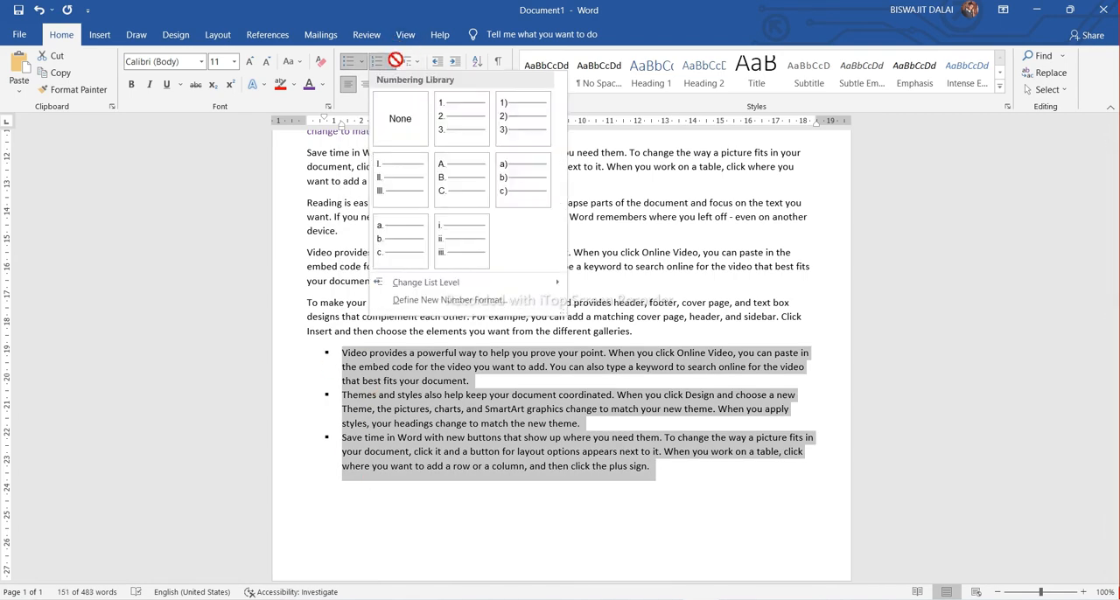
left_click(453, 123)
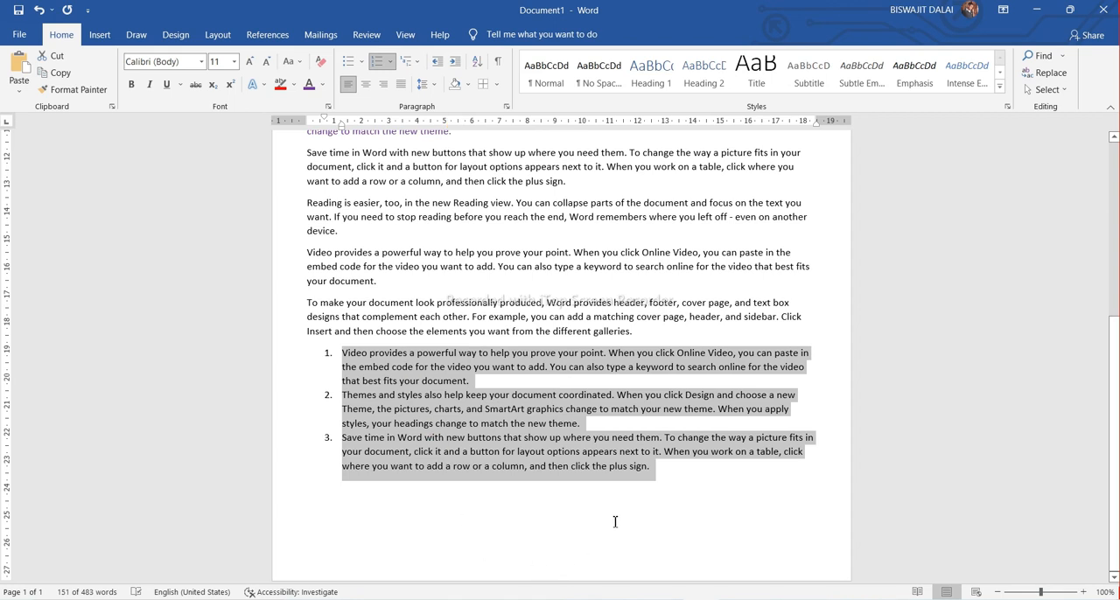
Try a fourth list item with the filler text "Ffkjfegf" and remove it, leaving an empty line below the list
left_click(679, 481)
key("Return")
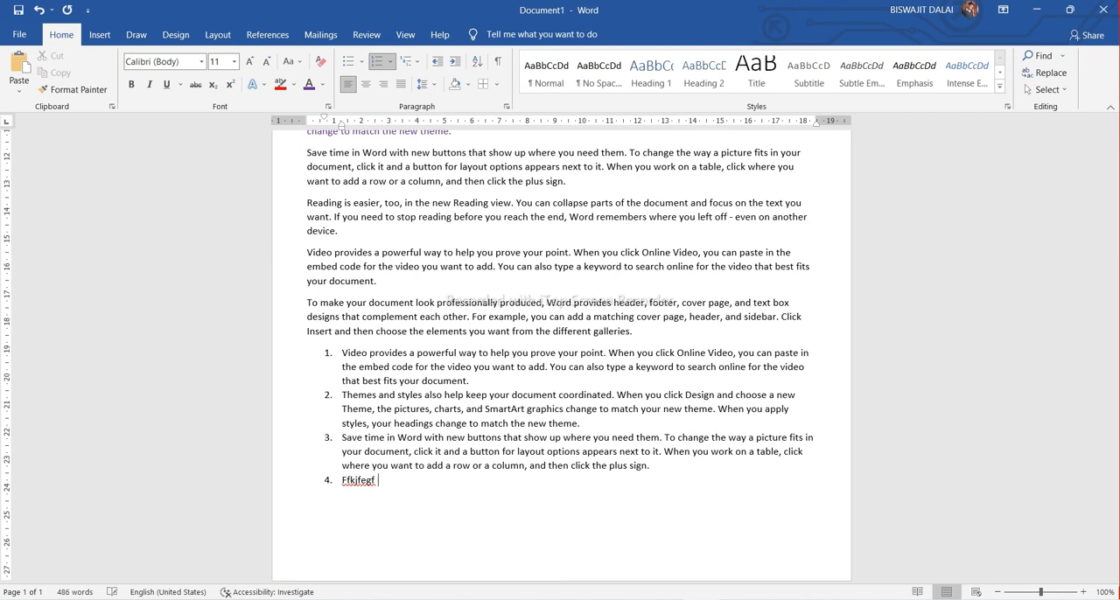
key("BackSpace")
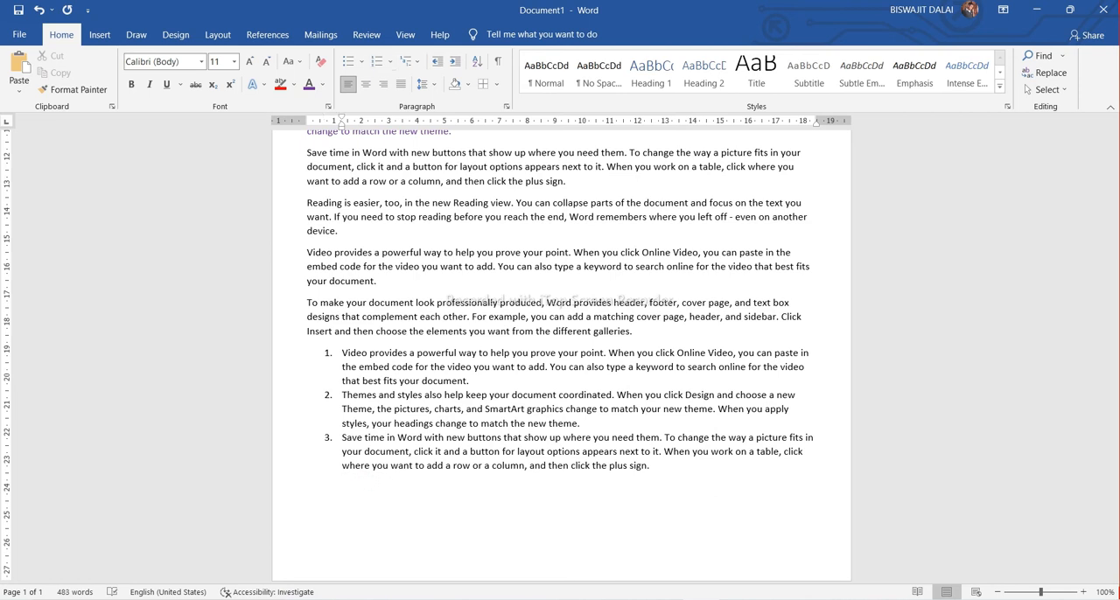
Start a multilevel list with 1) numbering below the numbered list and paste the "Video provides" paragraph as its first three items
left_click(421, 63)
left_click(490, 198)
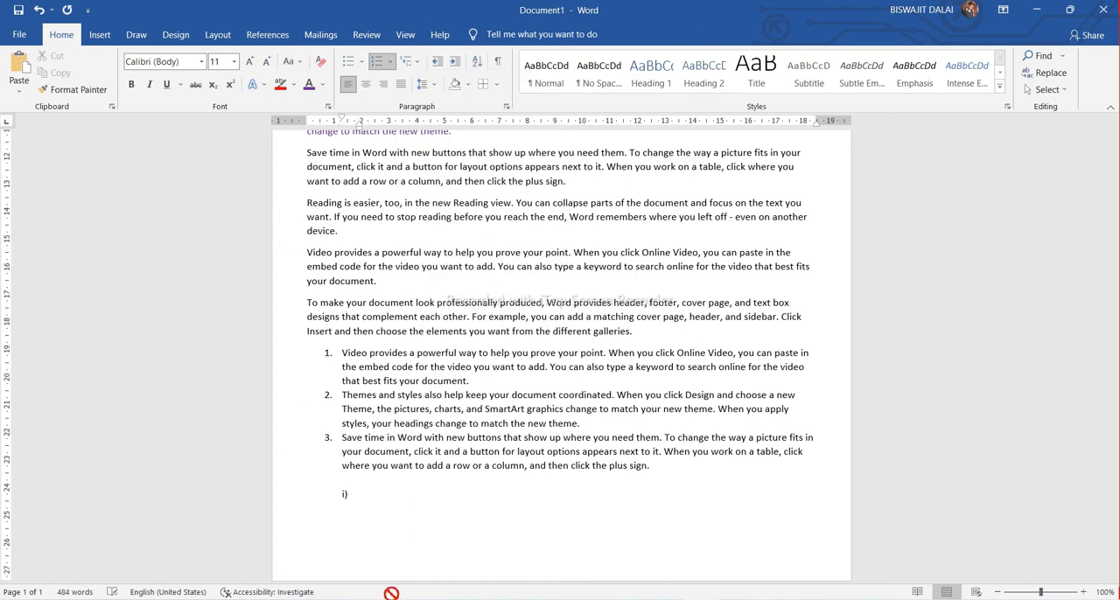
key("ctrl+v")
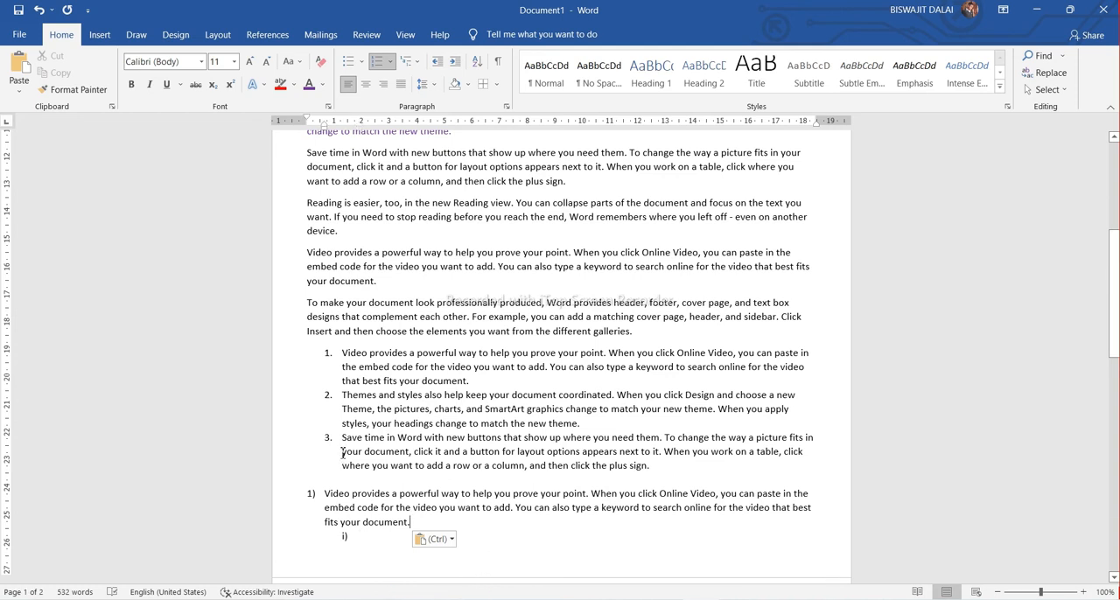
key("Return")
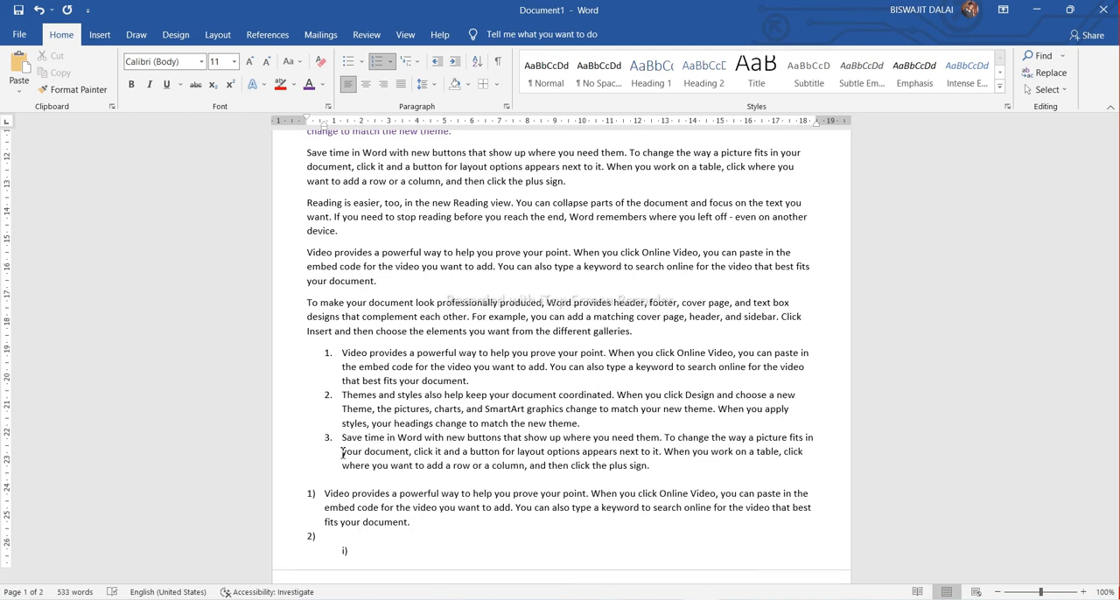
key("ctrl+v")
key("ctrl+v")
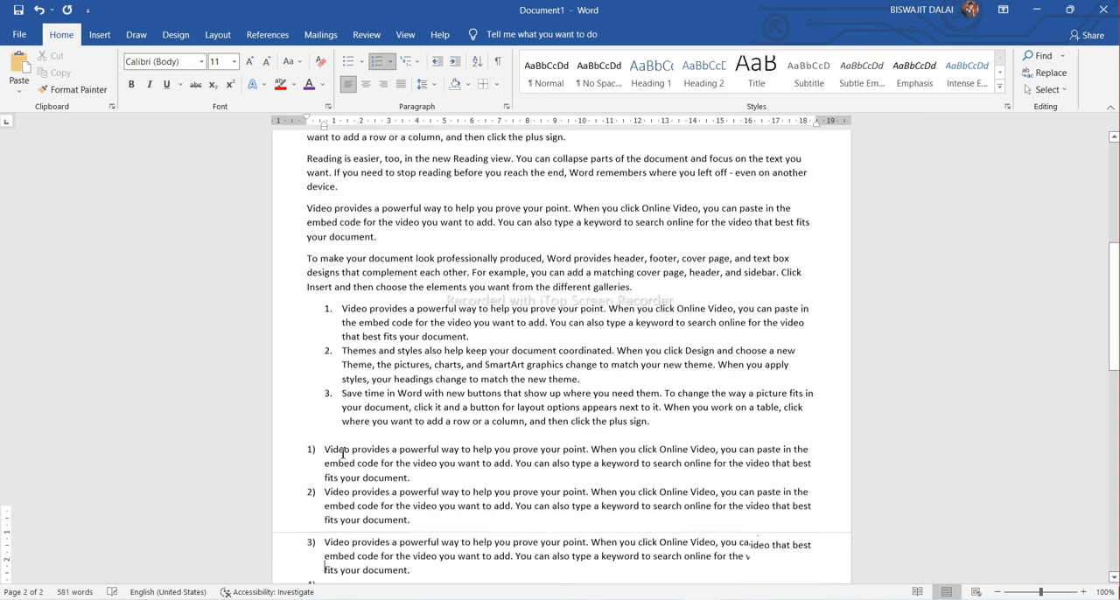
key("Return")
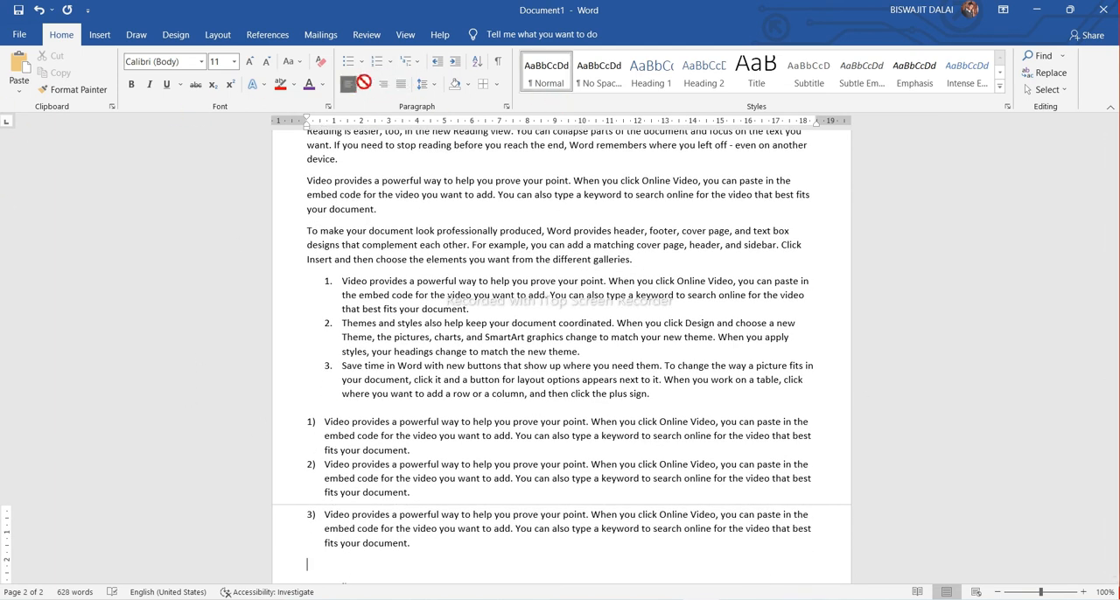
Select all the text in the document and center it
scroll(545, 397, "up", 2)
scroll(545, 396, "up", 5)
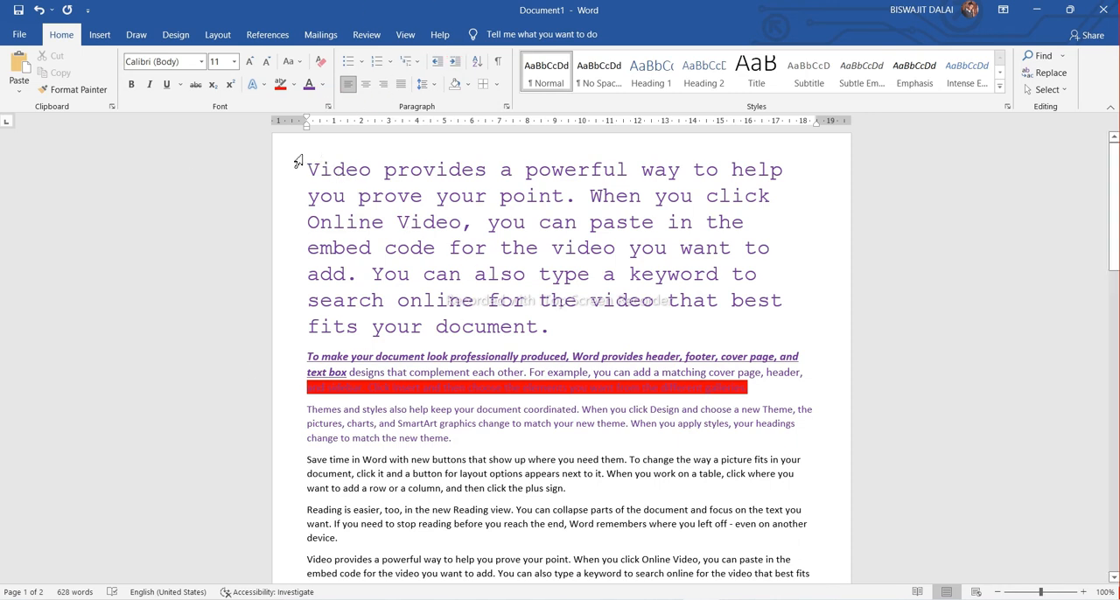
left_click_drag(306, 158, 710, 400)
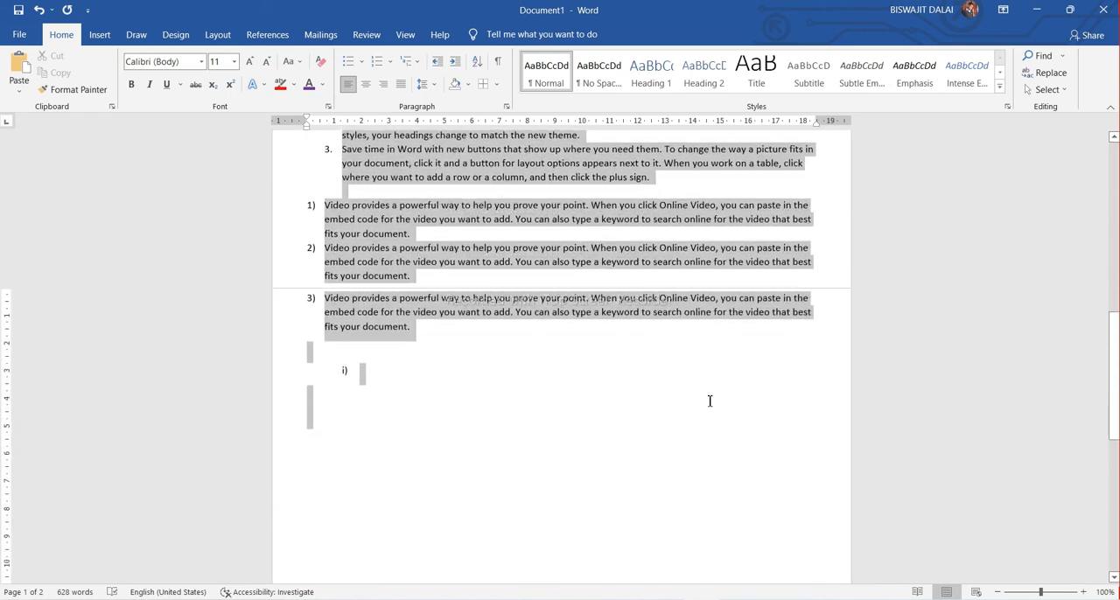
left_click(367, 84)
scroll(518, 363, "up", 10)
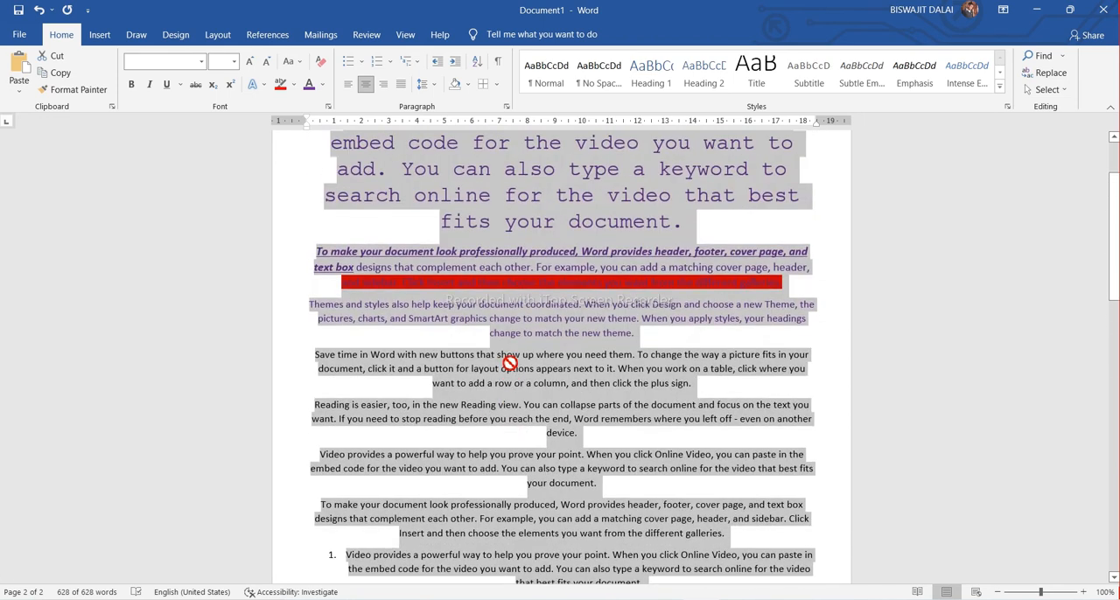
scroll(509, 362, "up", 3)
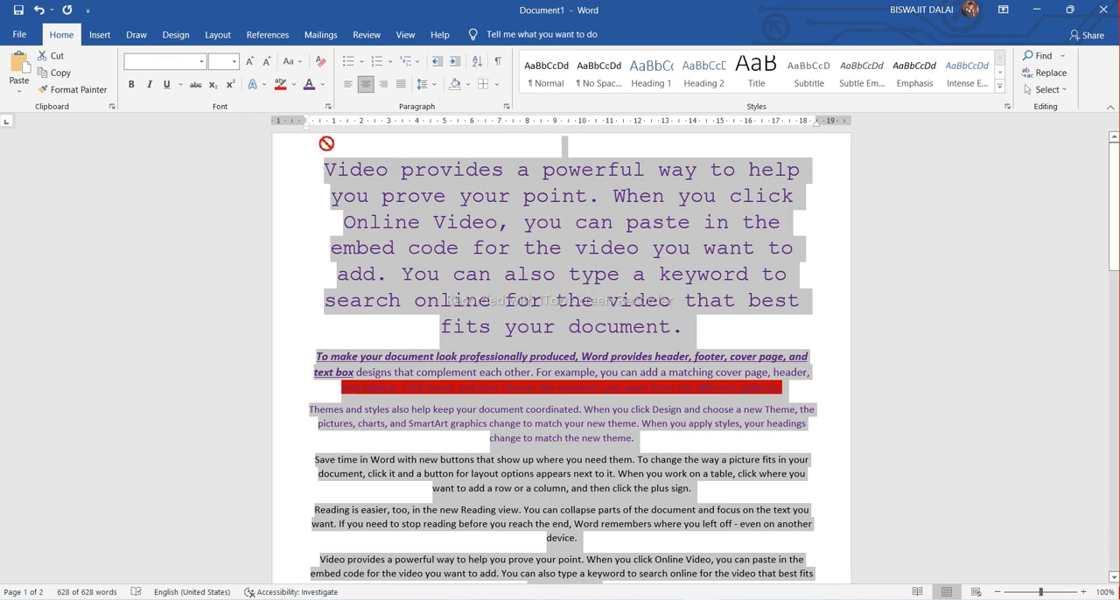
Try right alignment on the whole selected text and settle on justified alignment
left_click(385, 84)
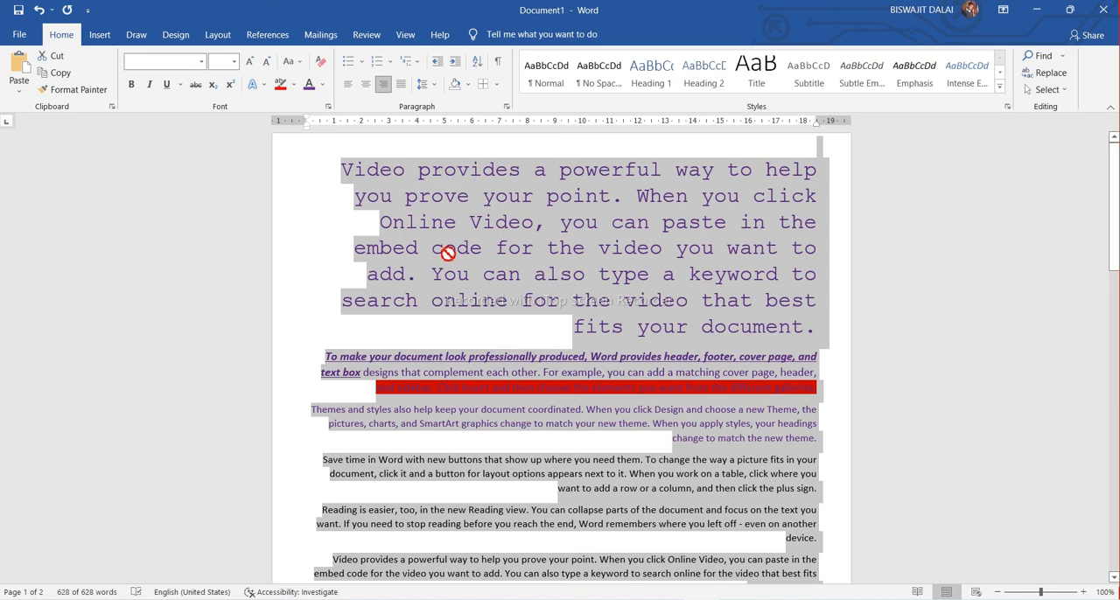
left_click(398, 86)
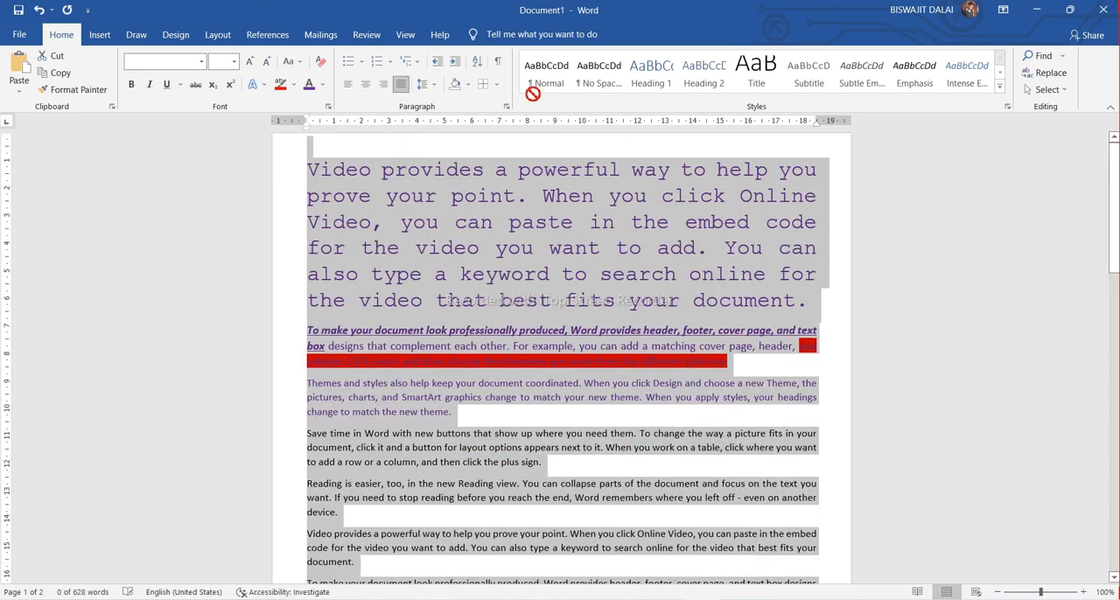
scroll(543, 351, "down", 5)
scroll(543, 351, "down", 8)
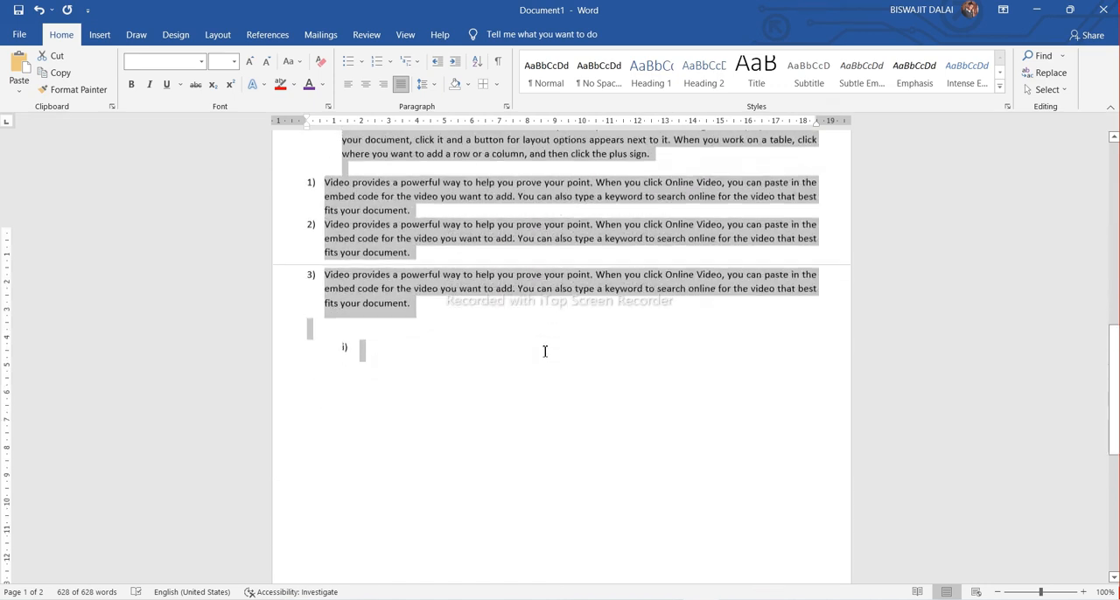
left_click(452, 309)
Set the line spacing of the entire document's text to 1.5
scroll(547, 337, "up", 3)
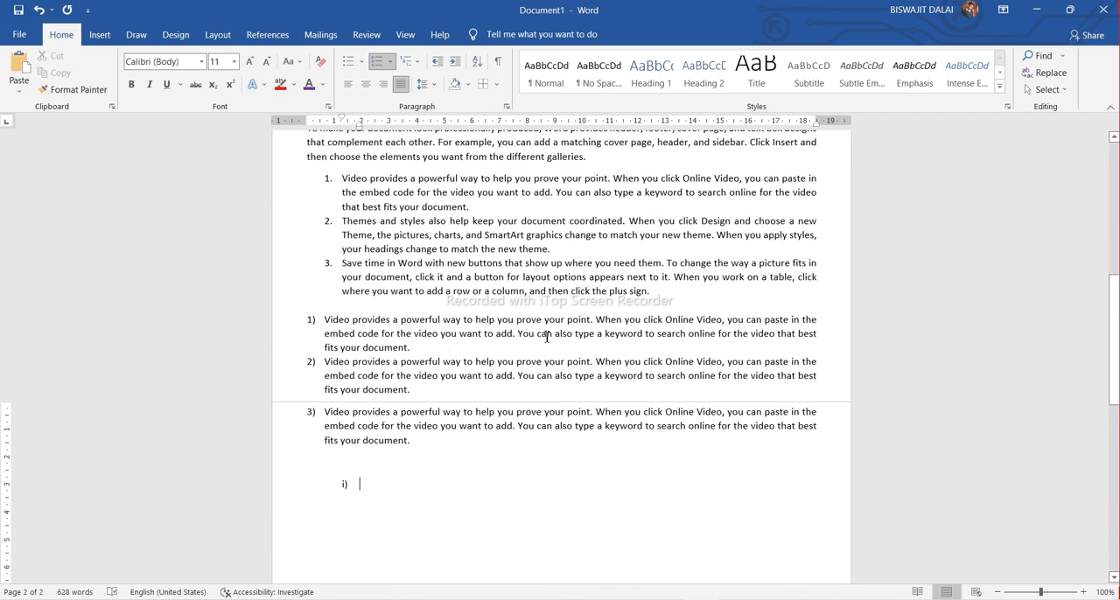
scroll(546, 337, "up", 4)
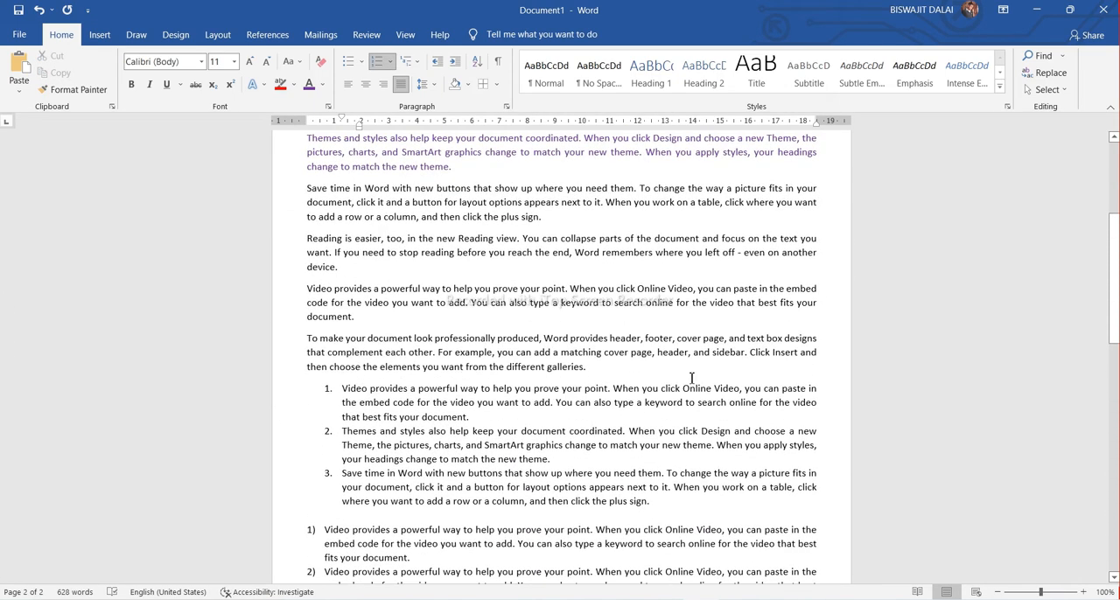
scroll(543, 275, "up", 3)
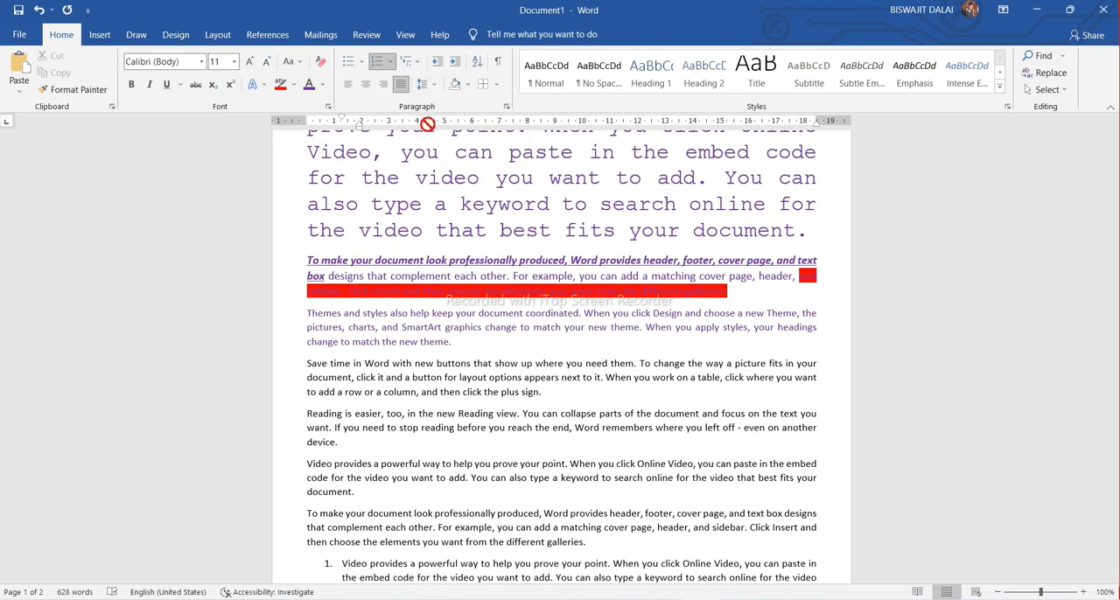
scroll(438, 260, "up", 1)
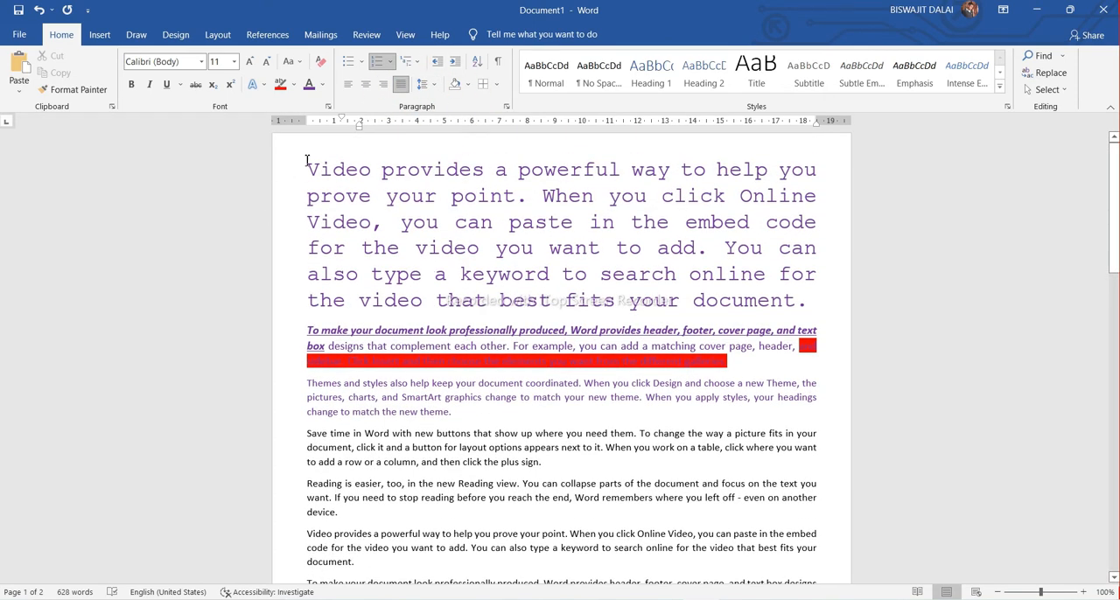
left_click_drag(306, 160, 569, 347)
scroll(571, 340, "up", 4)
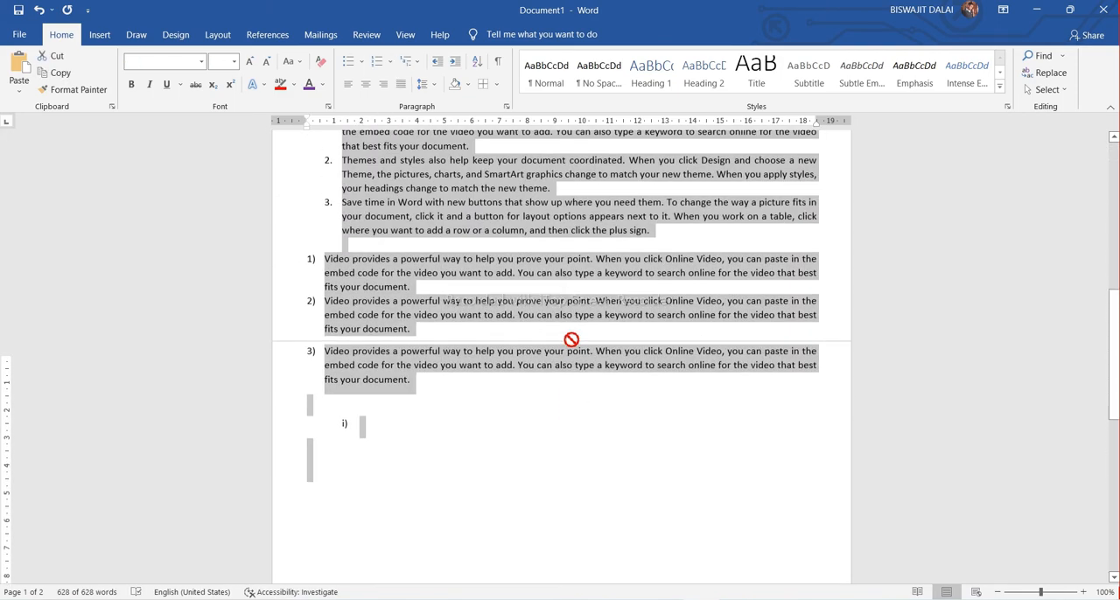
scroll(571, 340, "up", 6)
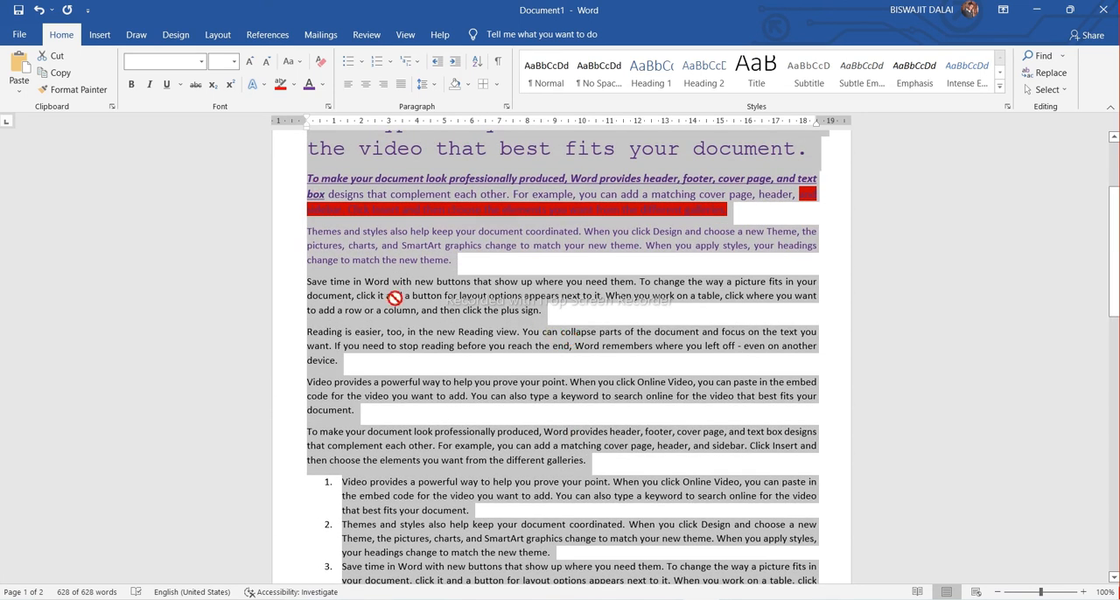
left_click(438, 85)
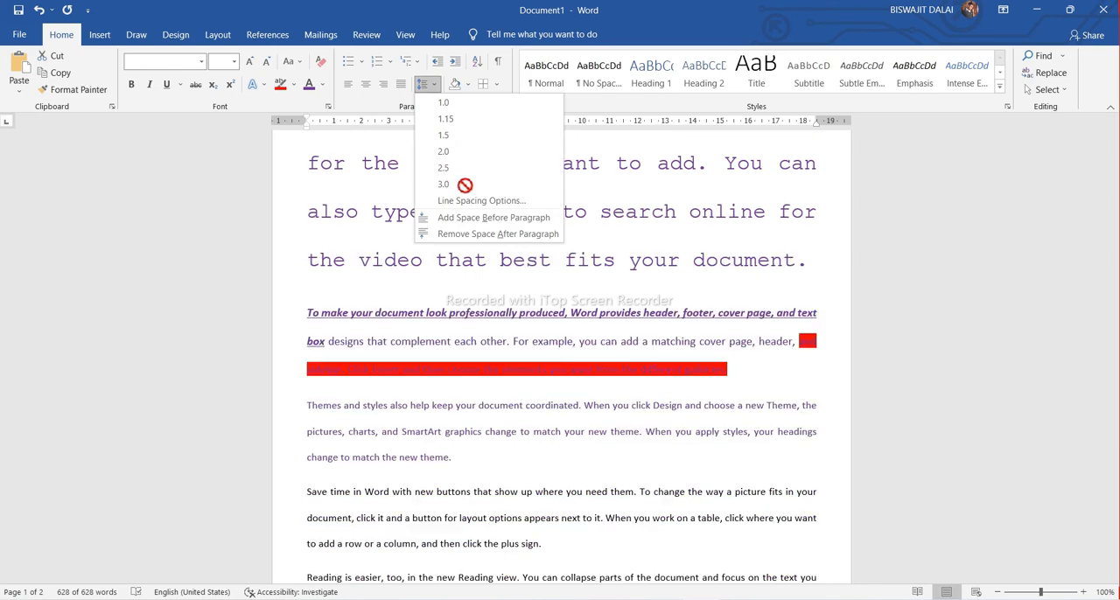
left_click(450, 137)
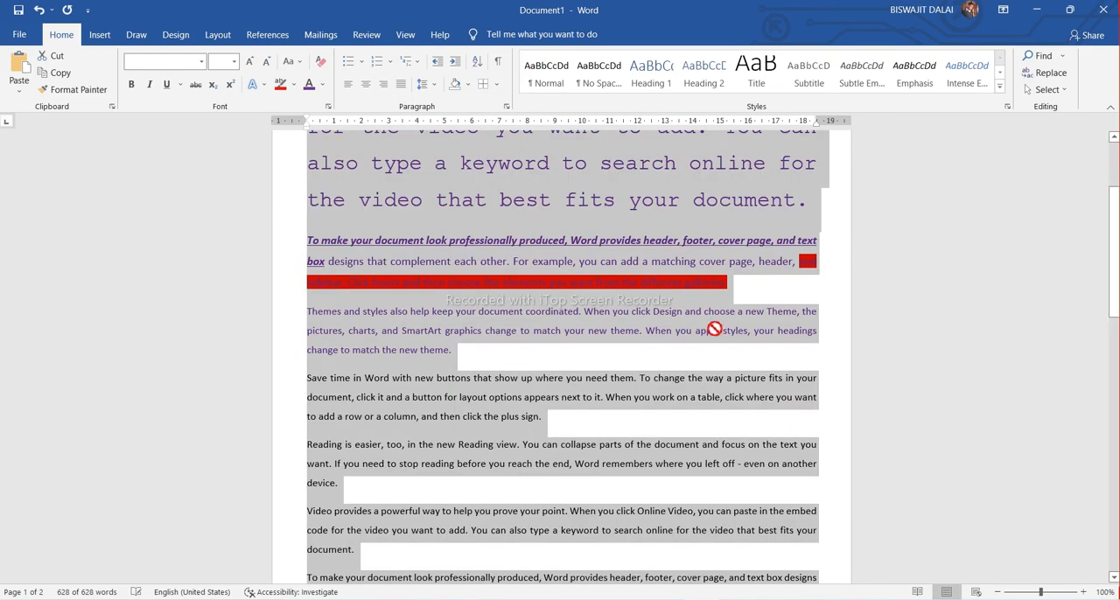
left_click(604, 355)
scroll(271, 215, "up", 1)
scroll(275, 215, "down", 7)
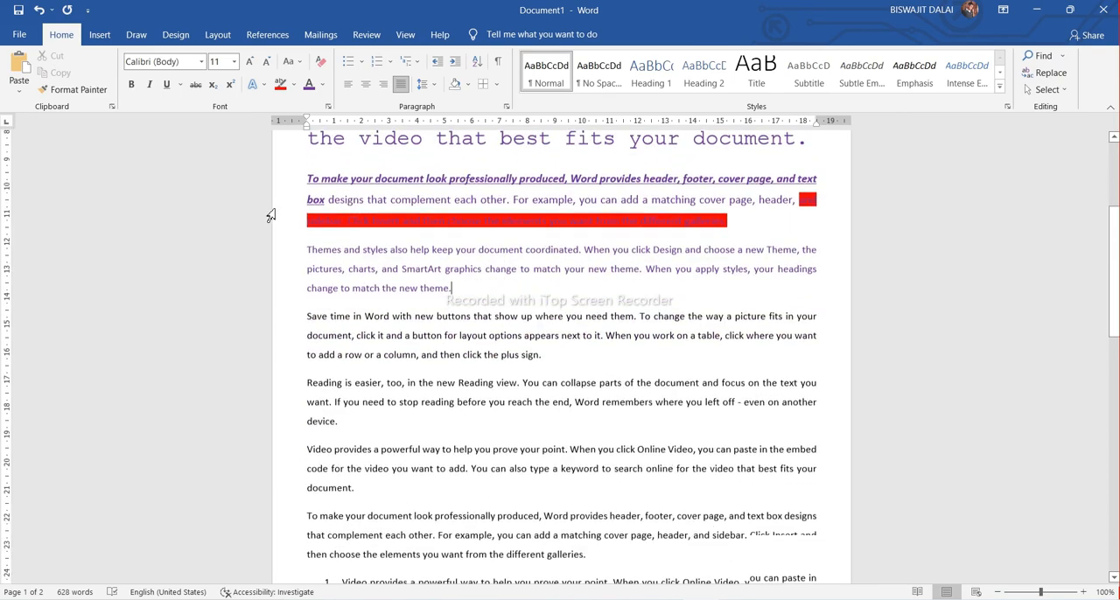
Try UPPERCASE on the last two lines of item 3) and return them to sentence case
scroll(285, 215, "down", 5)
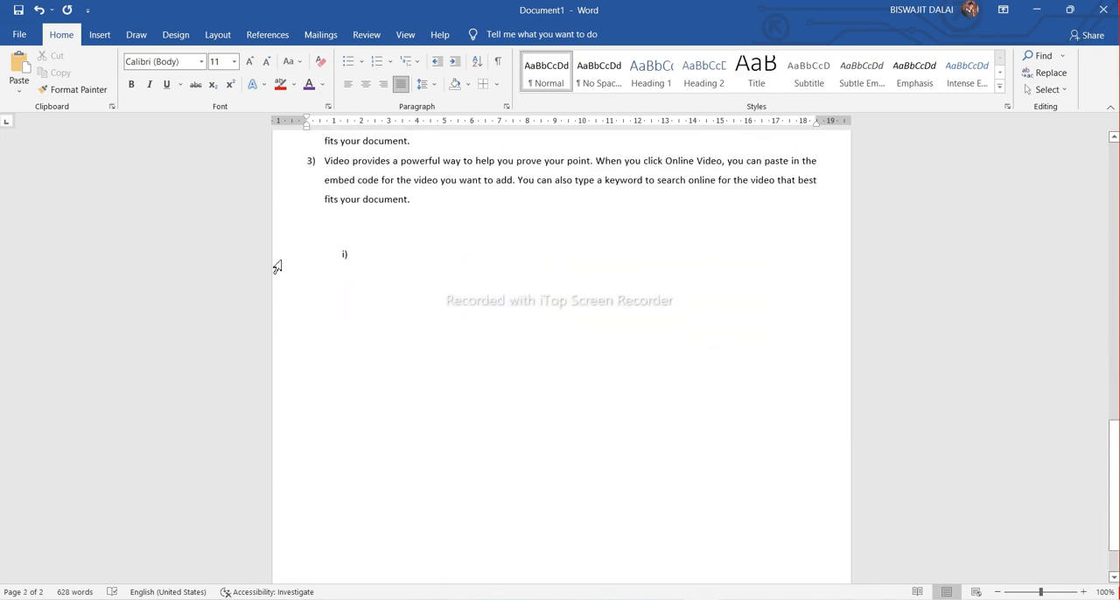
left_click_drag(419, 199, 325, 181)
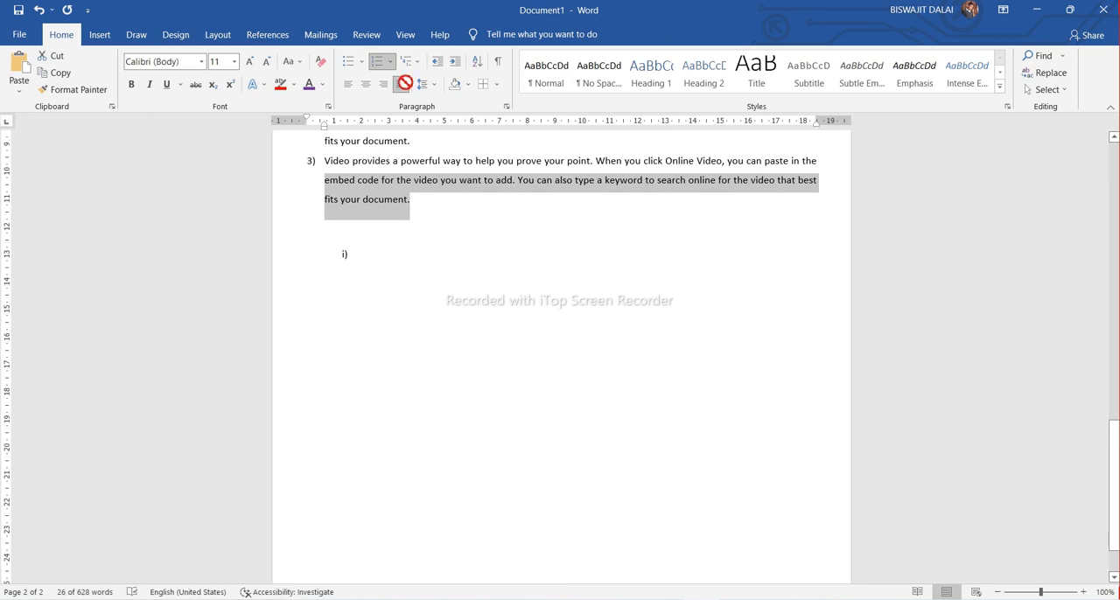
left_click(297, 62)
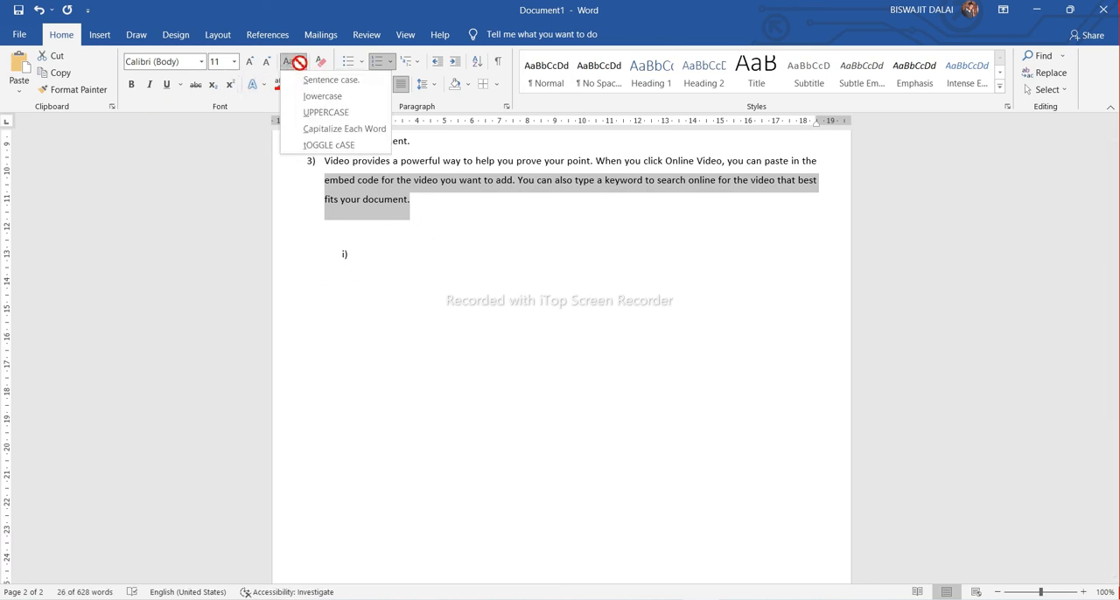
left_click(332, 117)
left_click(303, 67)
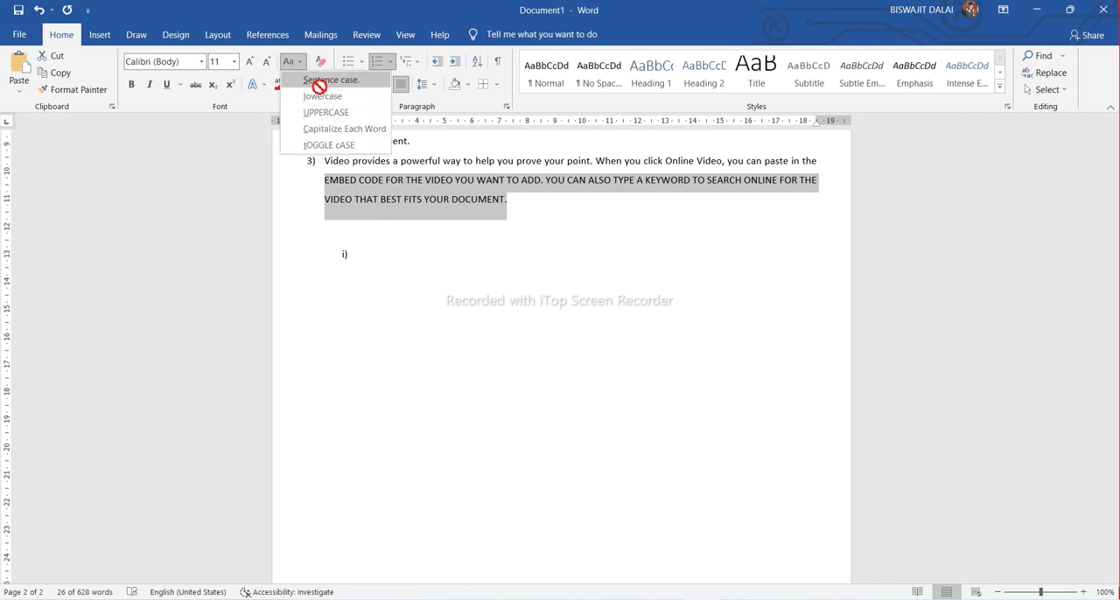
left_click(319, 81)
left_click(446, 226)
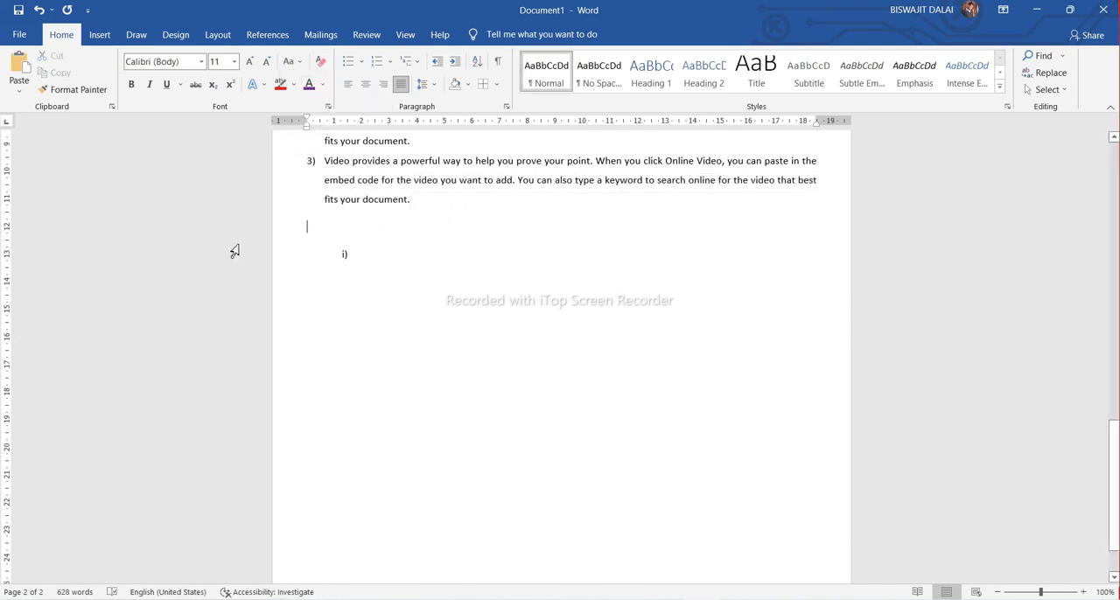
Change the last line of item 2) and all of item 3) to UPPERCASE
left_click(295, 62)
left_click(323, 113)
left_click_drag(482, 234, 289, 139)
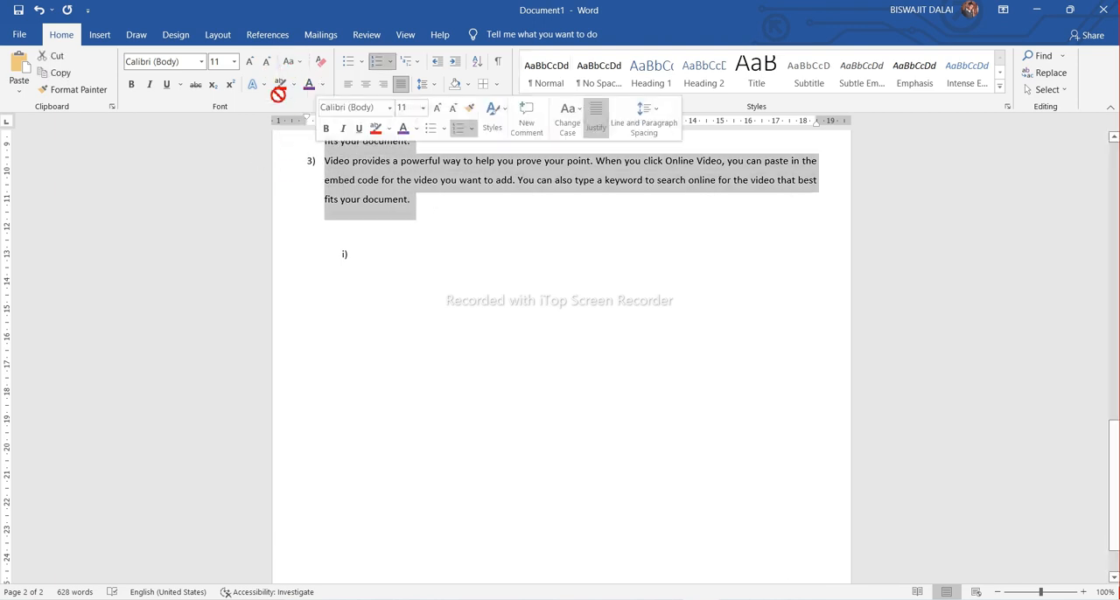
left_click(293, 62)
left_click(321, 112)
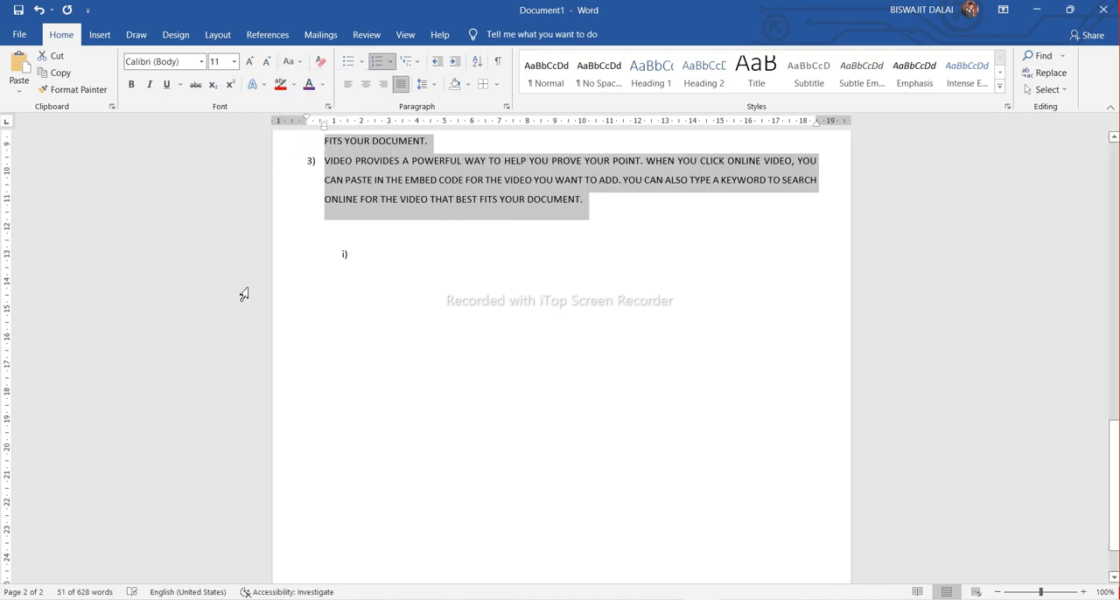
left_click(733, 274)
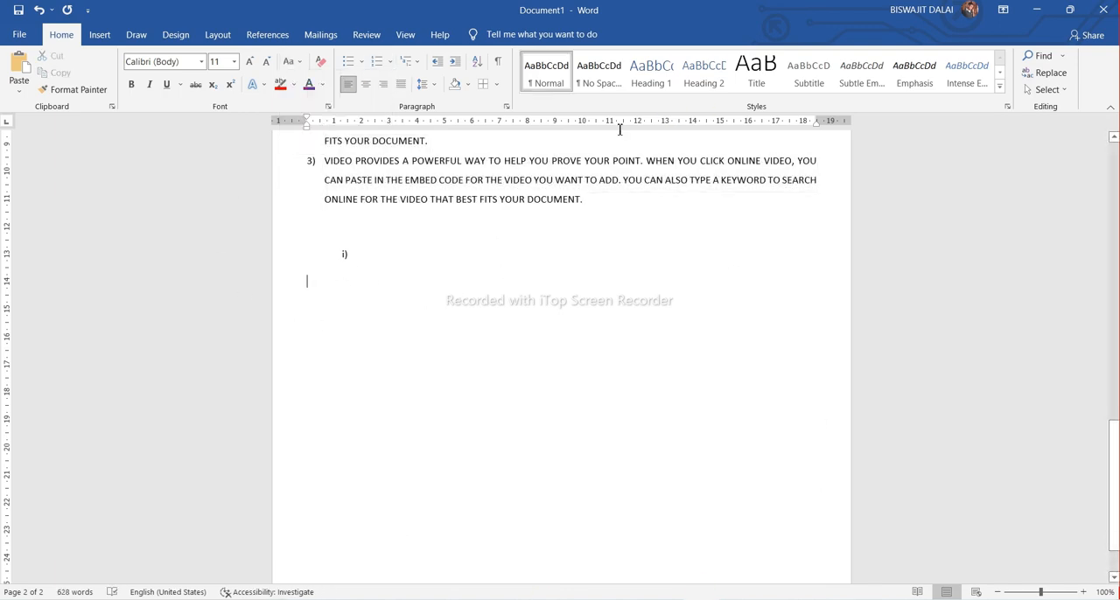
Apply the No Spacing style to the empty last line, and try Heading 1 and Heading 2 on the text from the first paragraph into numbered item 1
left_click(579, 78)
scroll(598, 137, "up", 2)
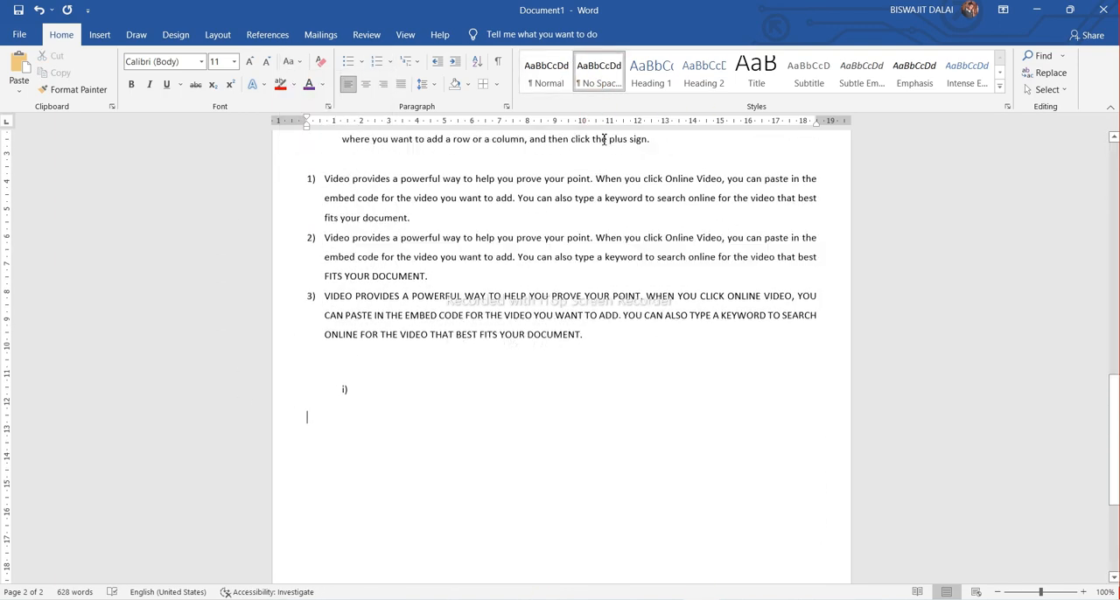
scroll(598, 137, "up", 15)
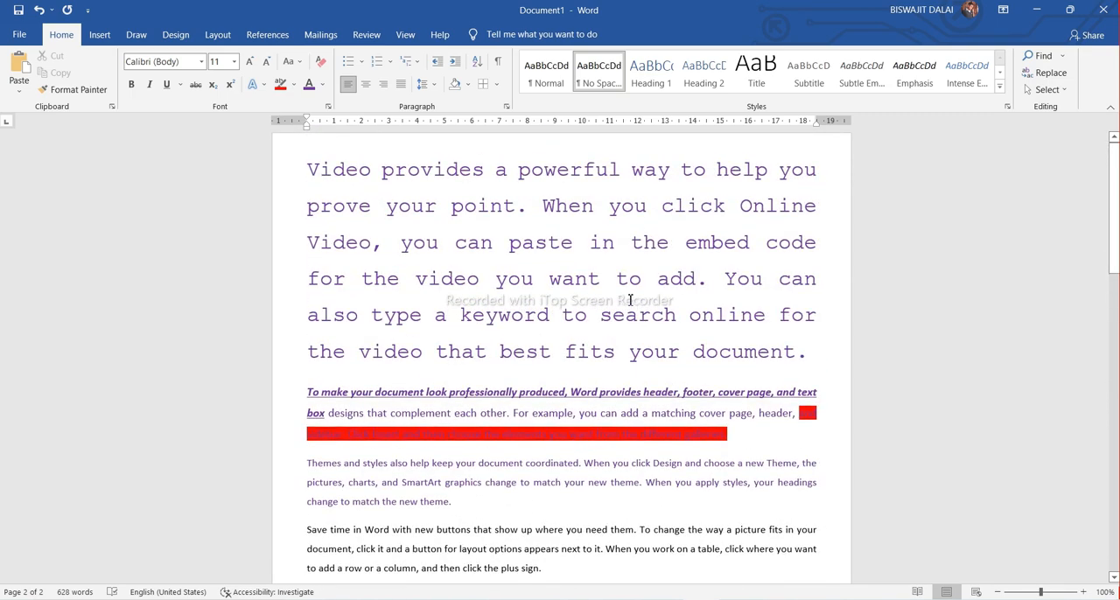
left_click_drag(312, 161, 554, 107)
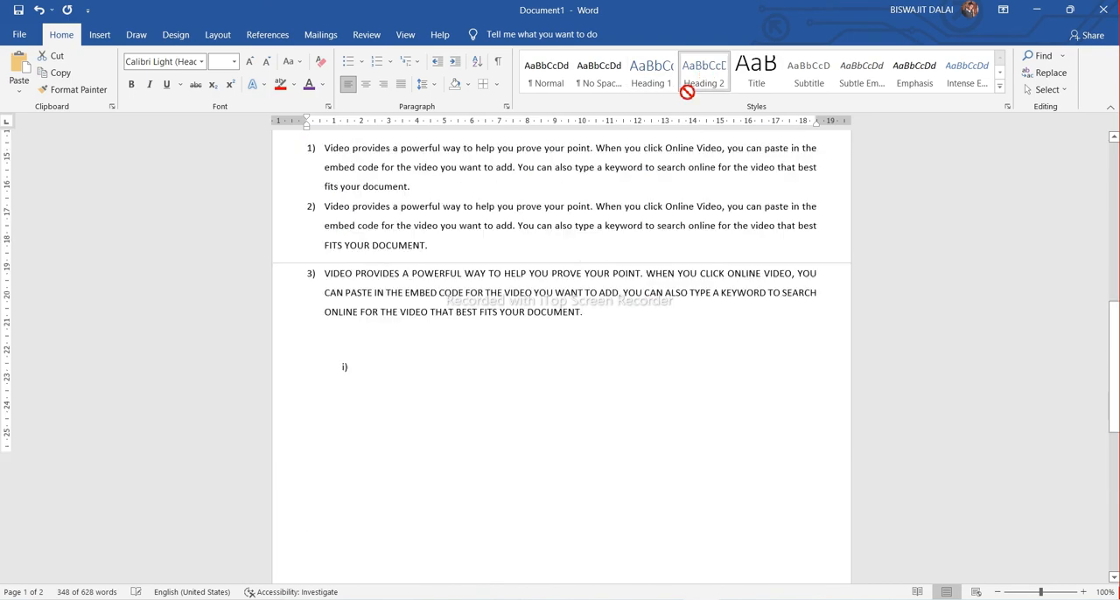
left_click(703, 74)
scroll(542, 280, "up", 8)
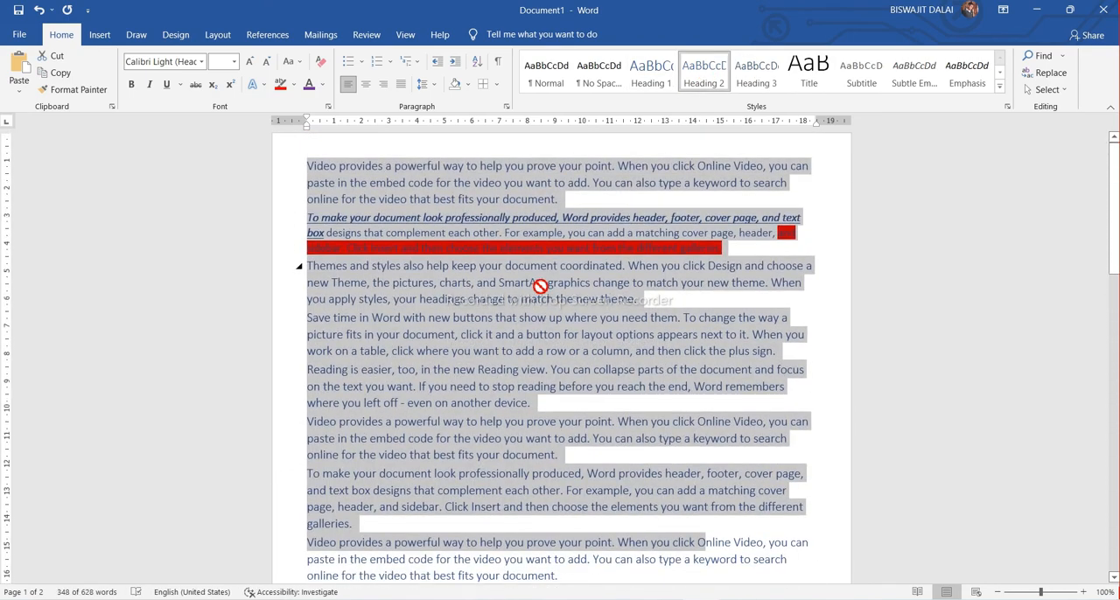
Try Heading 3 on the selected paragraphs and settle on the Title style
left_click(749, 88)
left_click(853, 69)
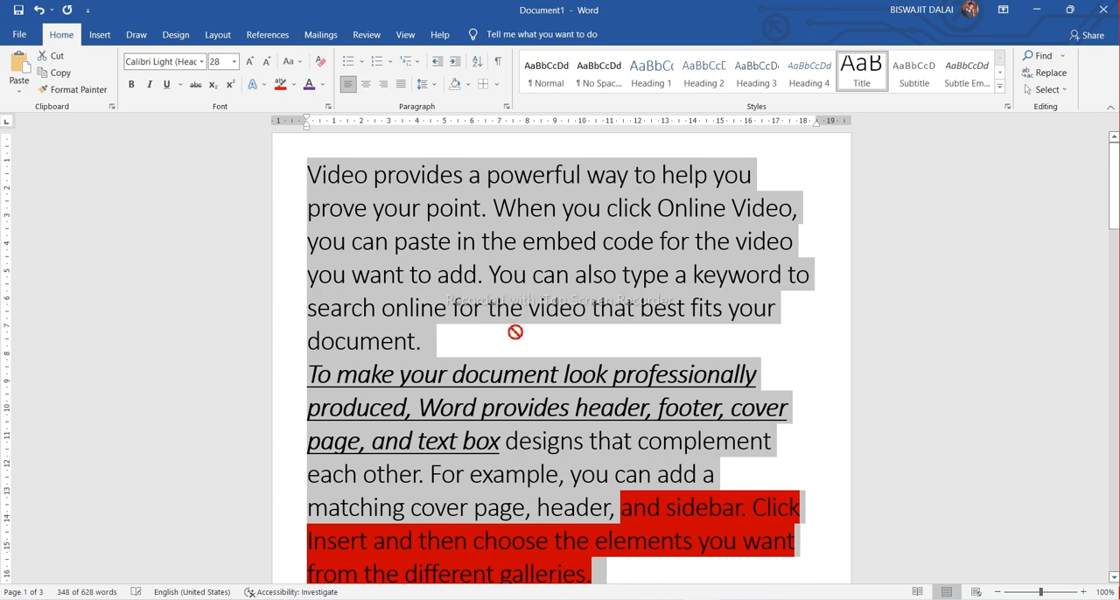
left_click(787, 344)
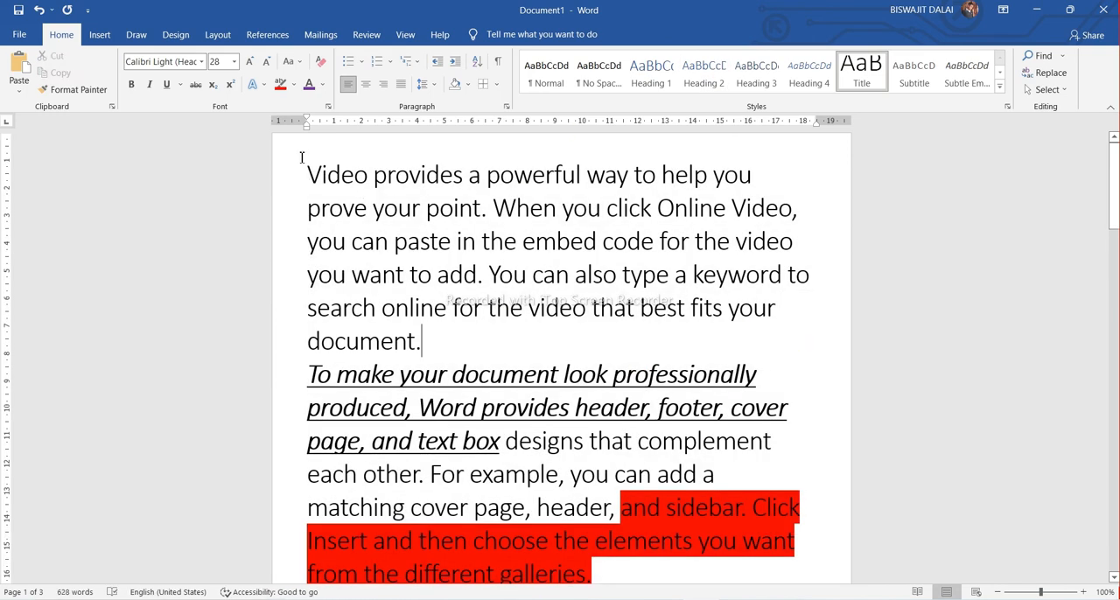
Apply the Heading 2 style to the first four paragraphs, through "Save time in Word"
left_click_drag(305, 157, 656, 573)
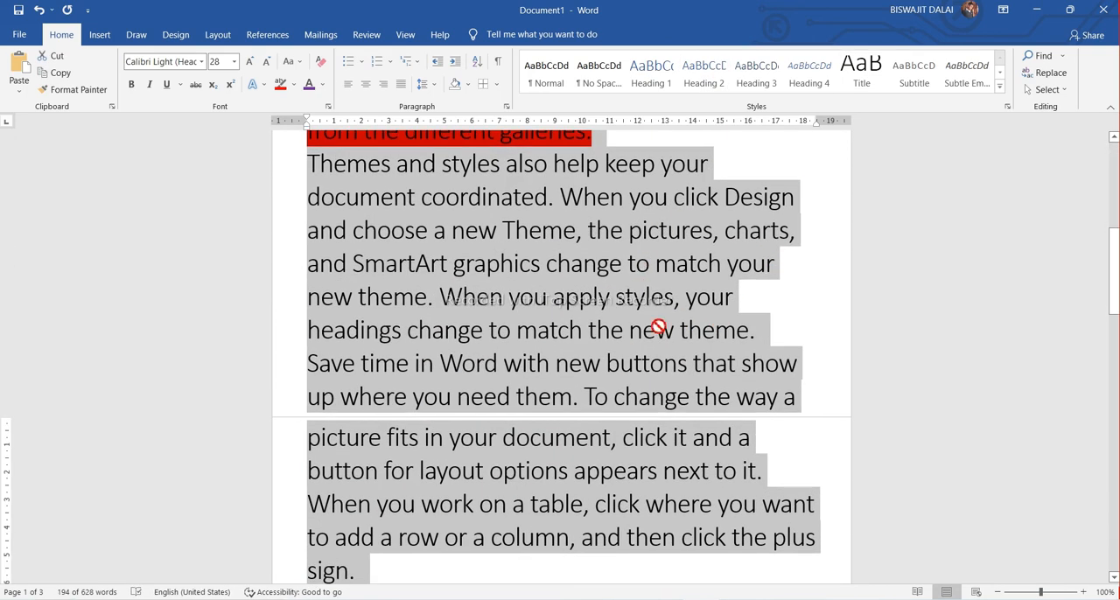
left_click(703, 74)
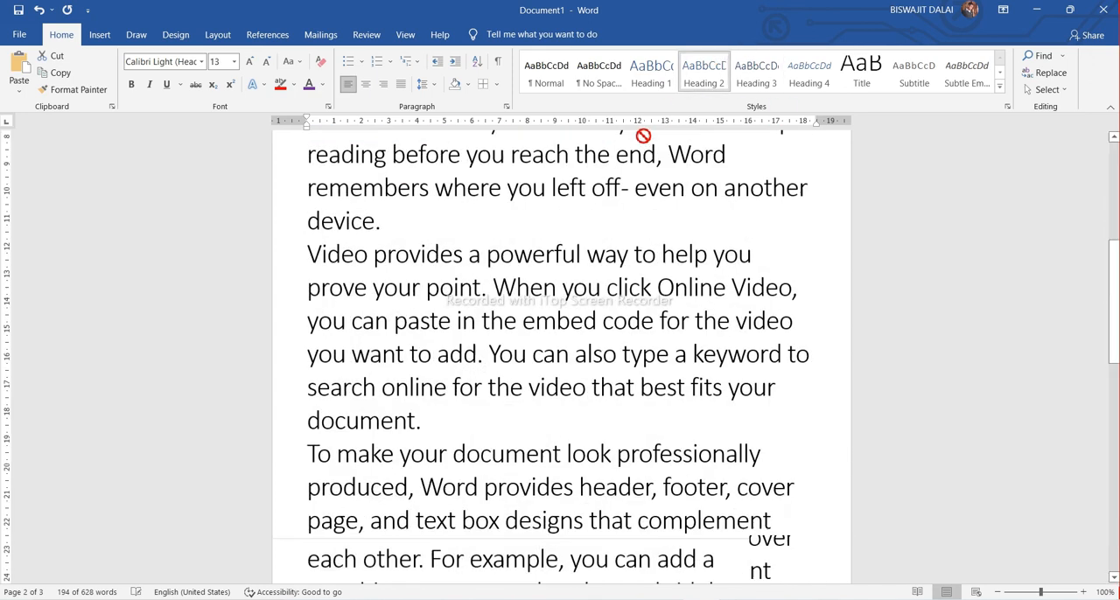
scroll(788, 343, "up", 5)
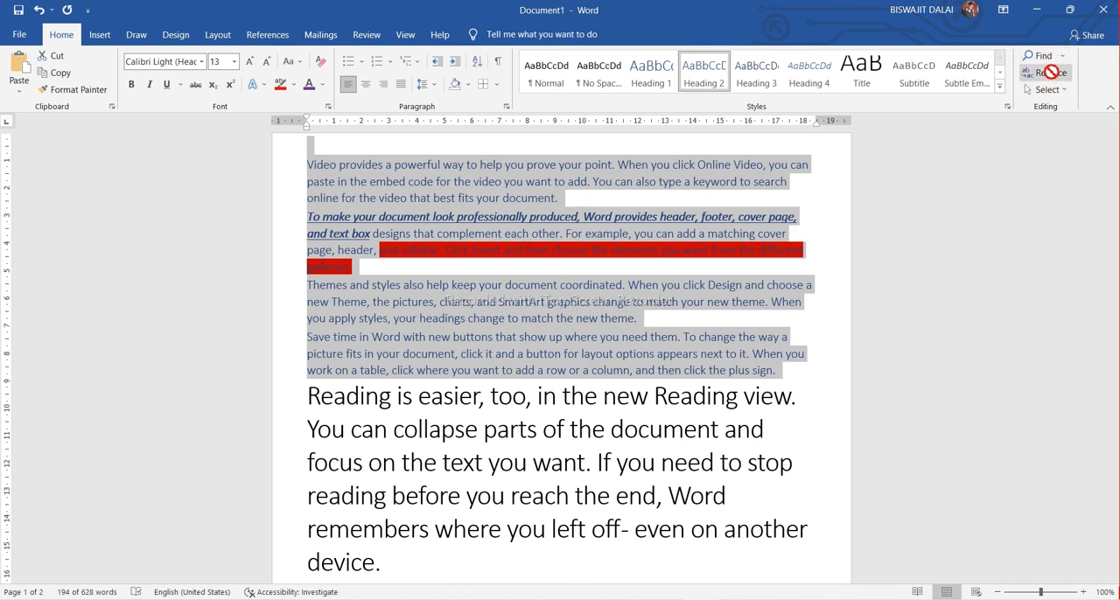
Select the entire document's content with the Select All command
left_click(1047, 89)
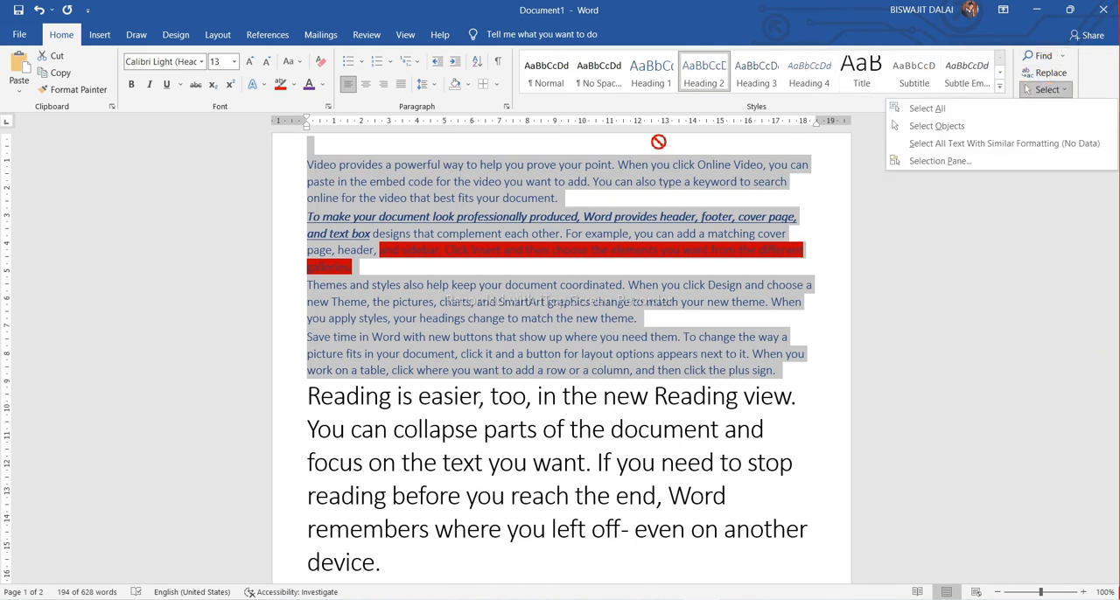
left_click(927, 108)
scroll(592, 400, "down", 10)
scroll(612, 411, "down", 8)
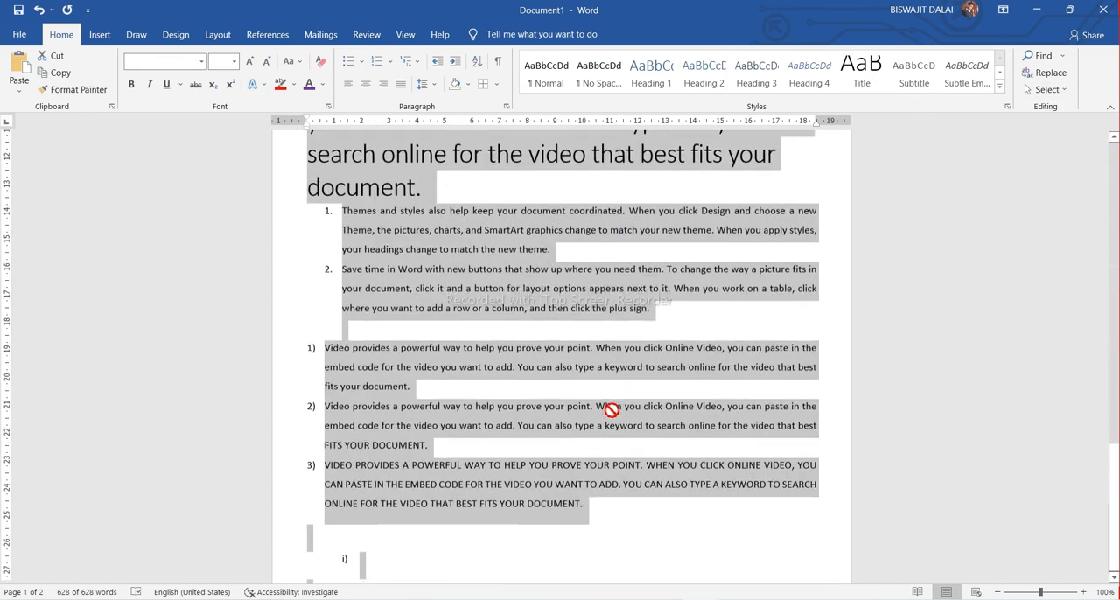
Clear the current selection, select the entire document again, and deselect it
left_click(658, 521)
scroll(1015, 216, "up", 10)
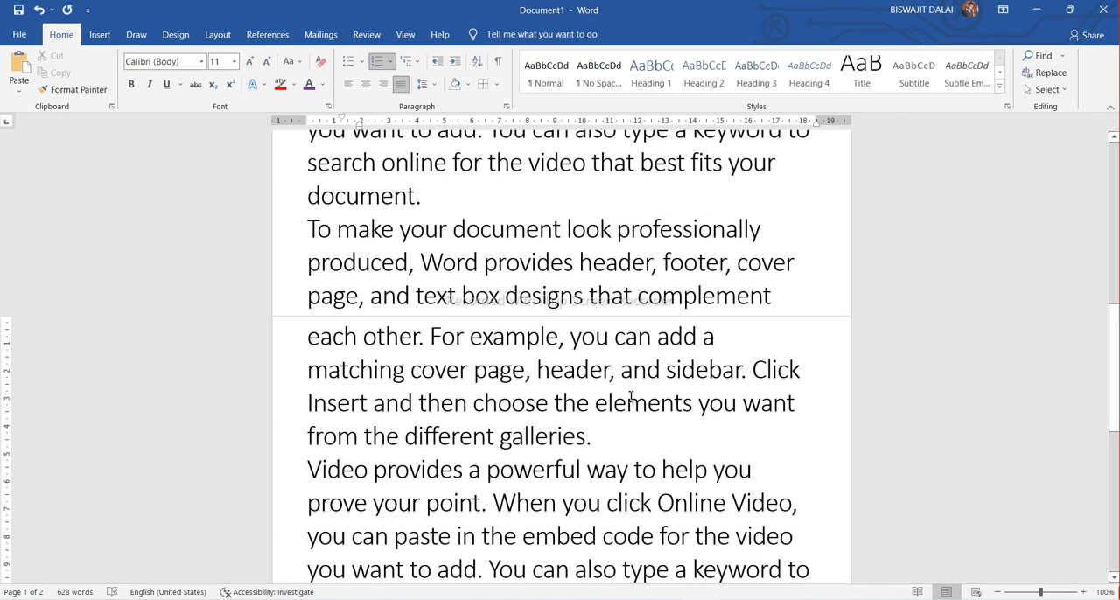
scroll(583, 324, "up", 7)
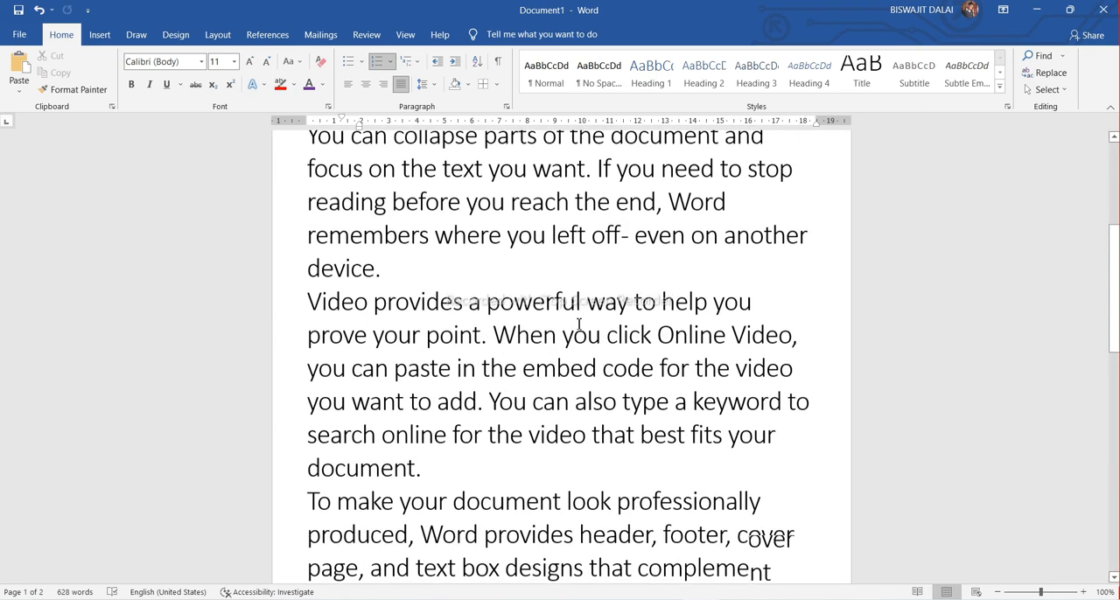
key("ctrl+a")
scroll(572, 430, "up", 2)
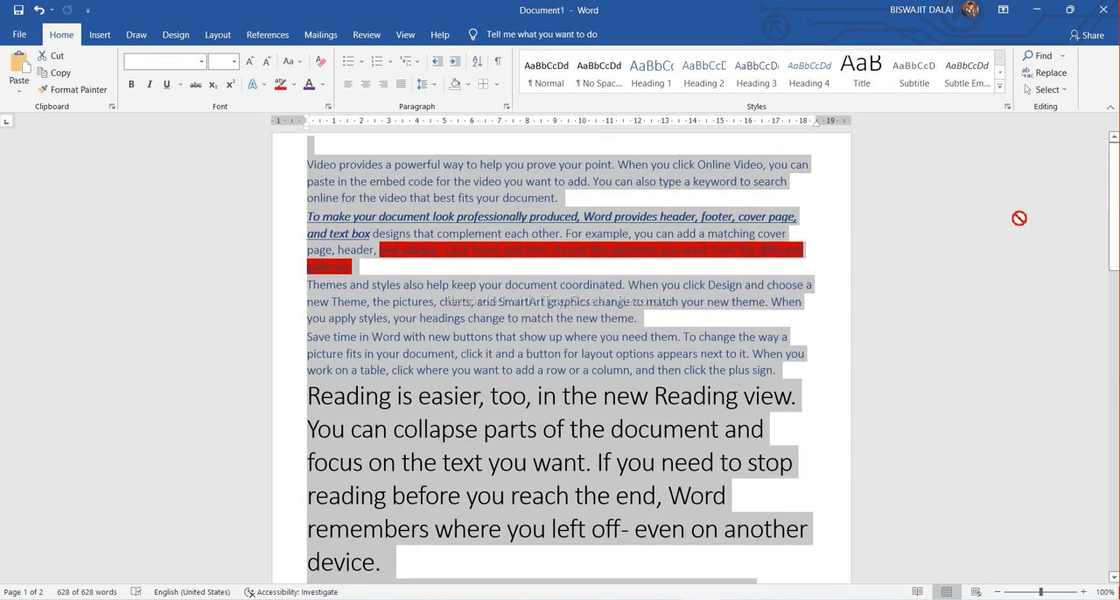
left_click(853, 208)
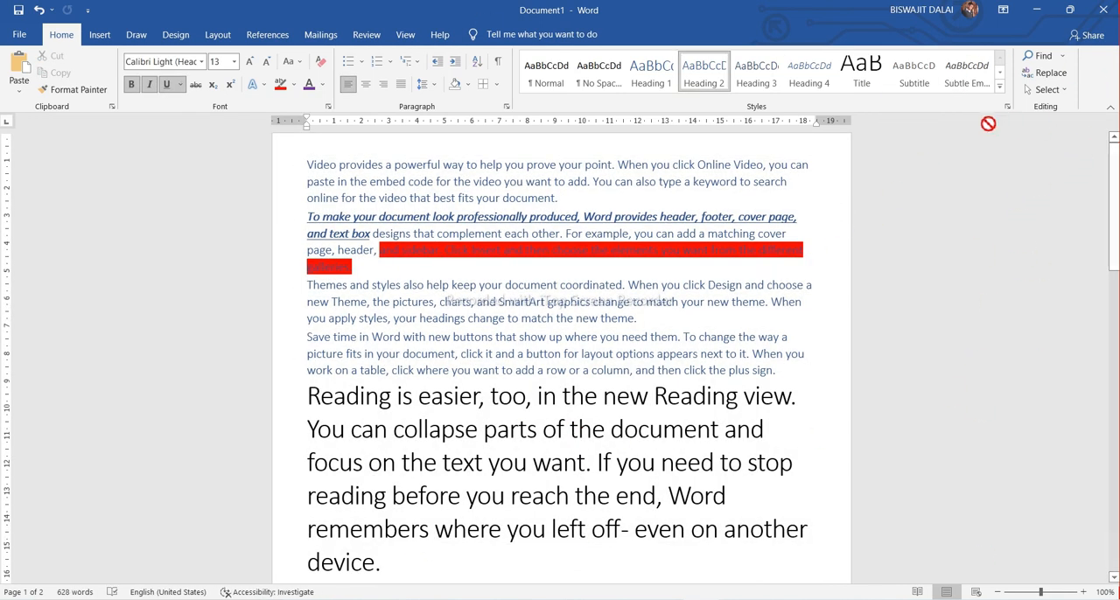
Search the document for "the" and look through the highlighted matches
left_click(1062, 59)
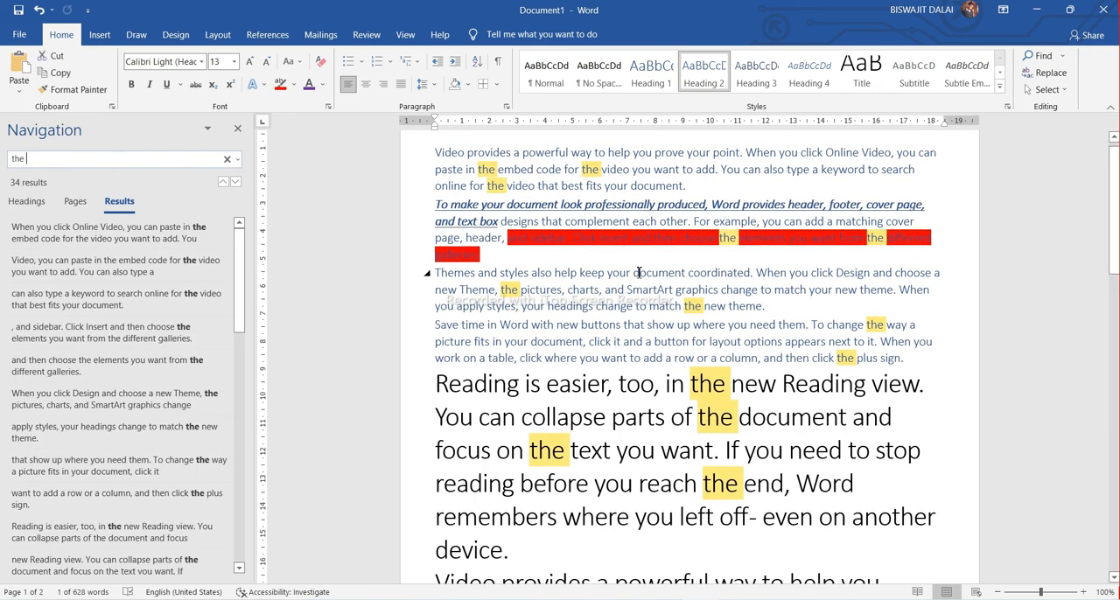
scroll(642, 271, "down", 10)
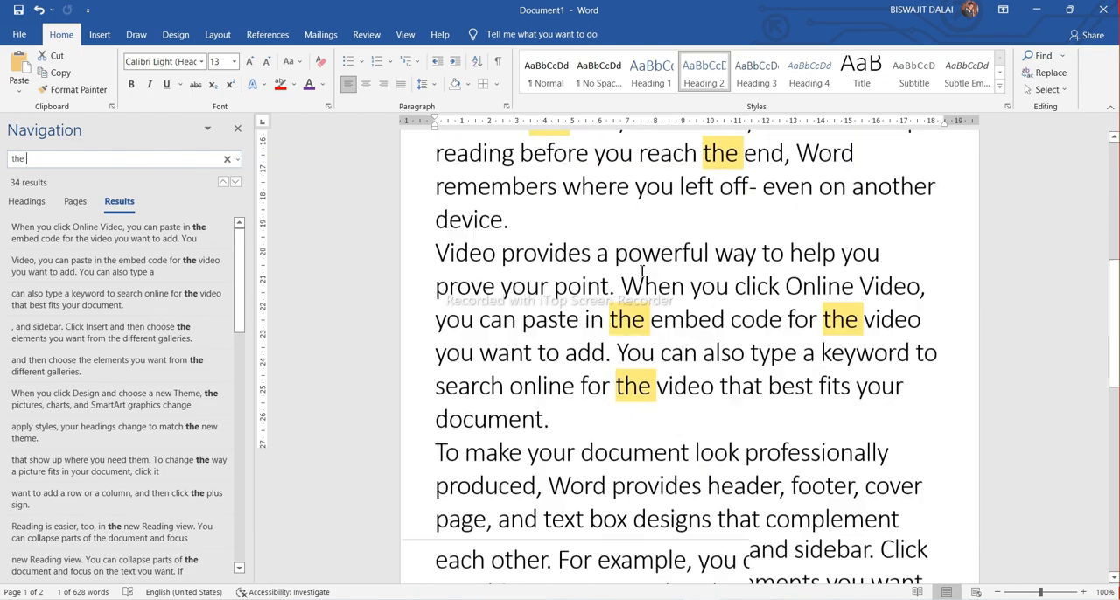
scroll(641, 271, "down", 4)
scroll(641, 271, "up", 2)
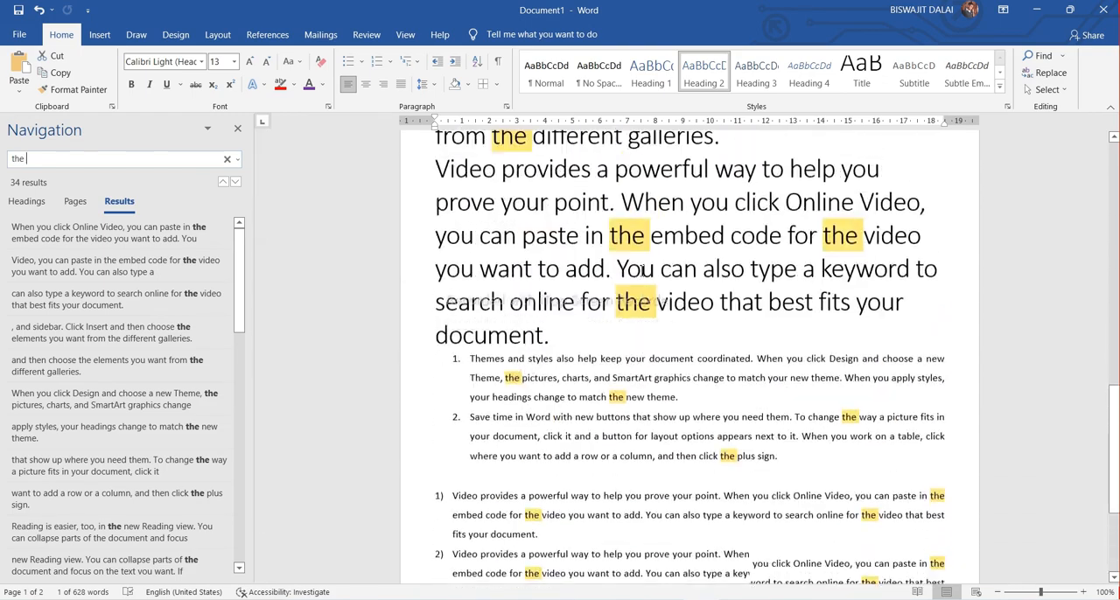
scroll(641, 273, "down", 3)
scroll(642, 274, "up", 6)
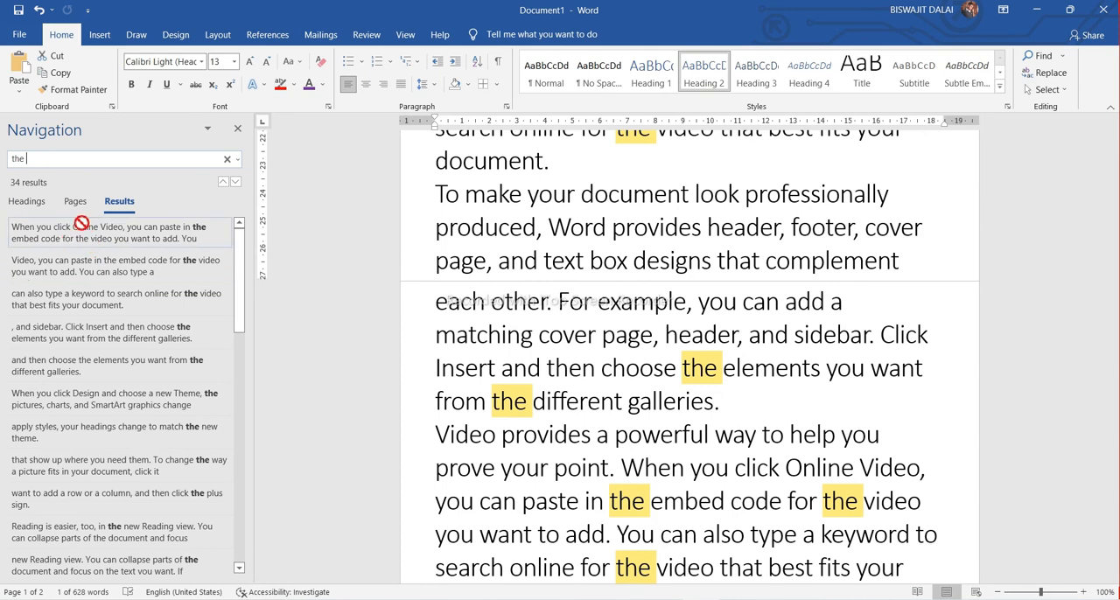
Replace every occurrence of "the" with "that" throughout the document, and close Find and Replace
left_click(1050, 73)
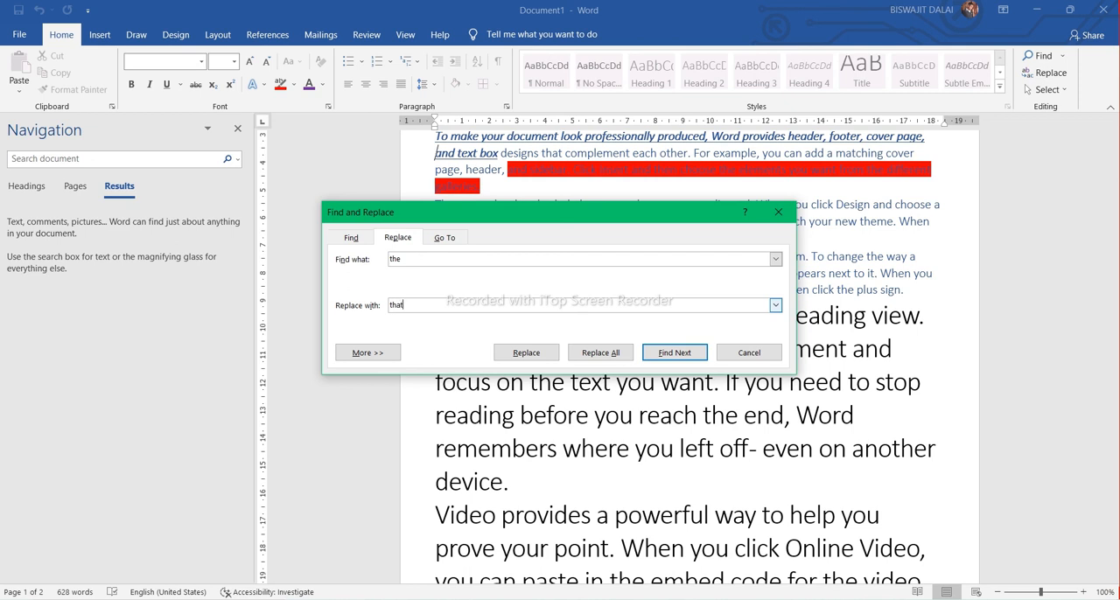
left_click(601, 353)
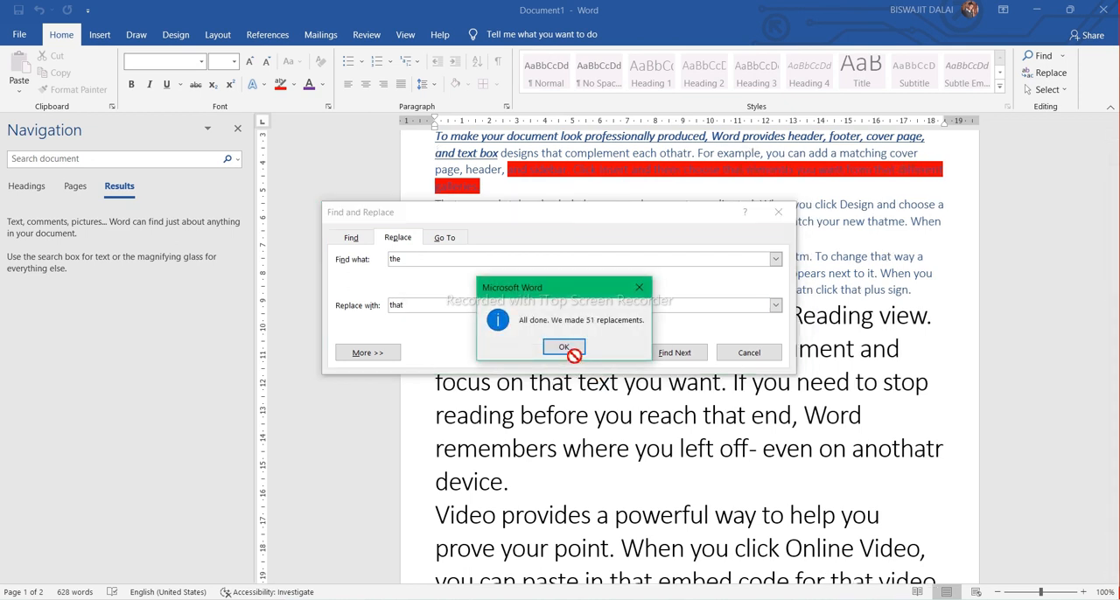
left_click(563, 346)
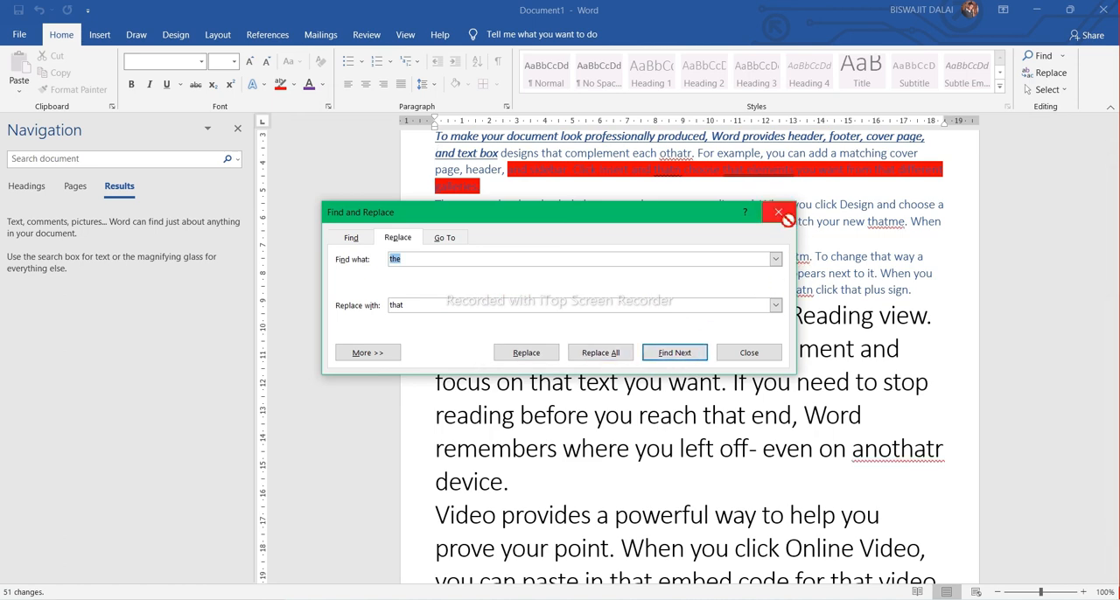
left_click(778, 213)
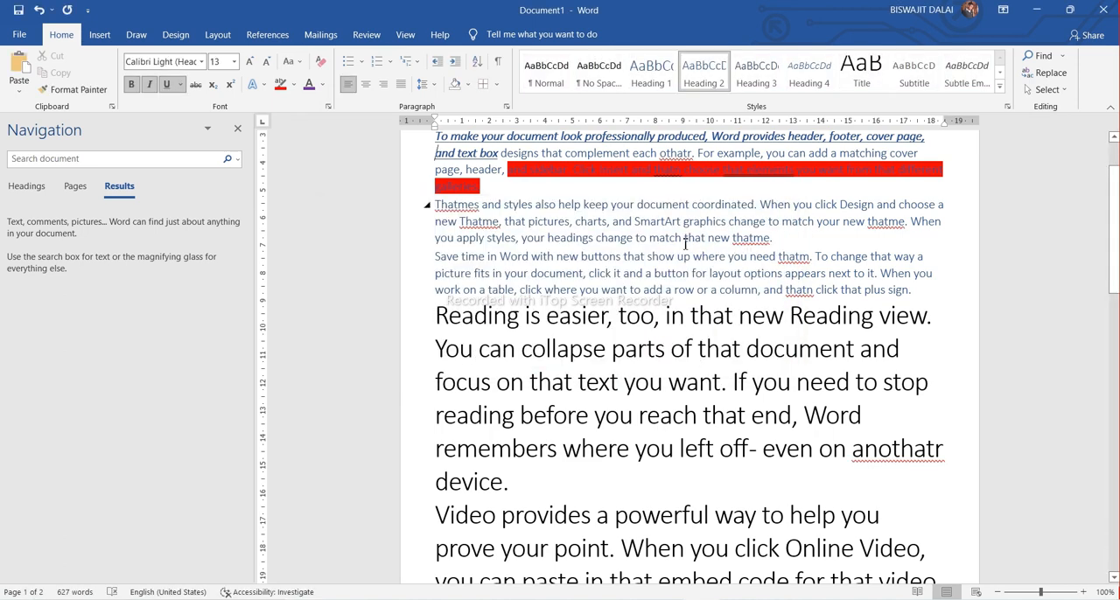
Check the replaced text by searching the document for "that", clear the search, and close the Navigation pane
scroll(698, 234, "up", 1)
scroll(718, 262, "down", 4)
scroll(720, 267, "down", 5)
left_click(131, 161)
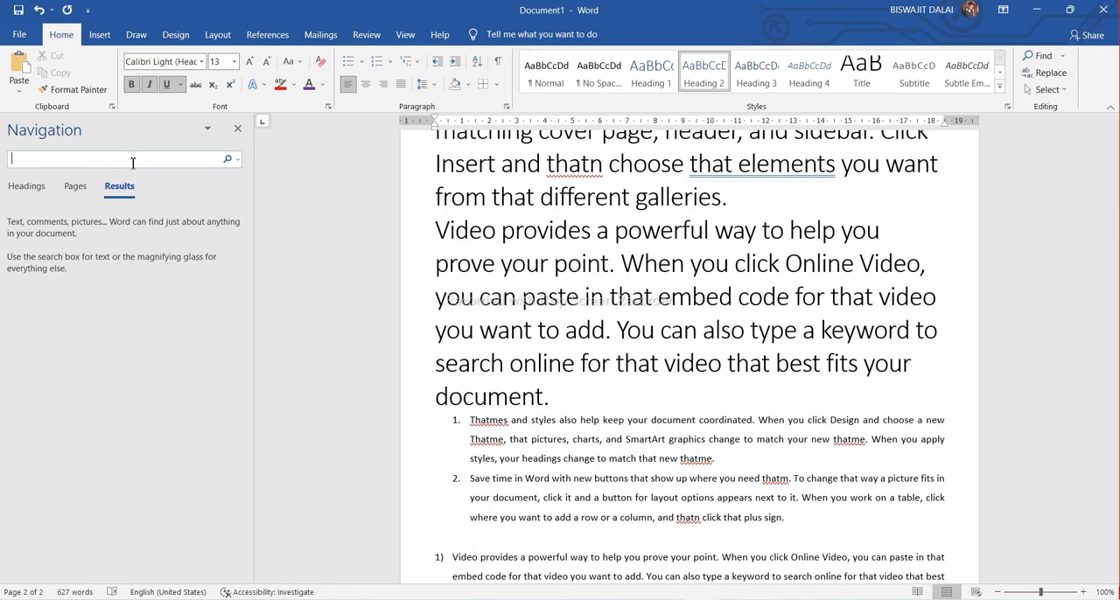
type("that")
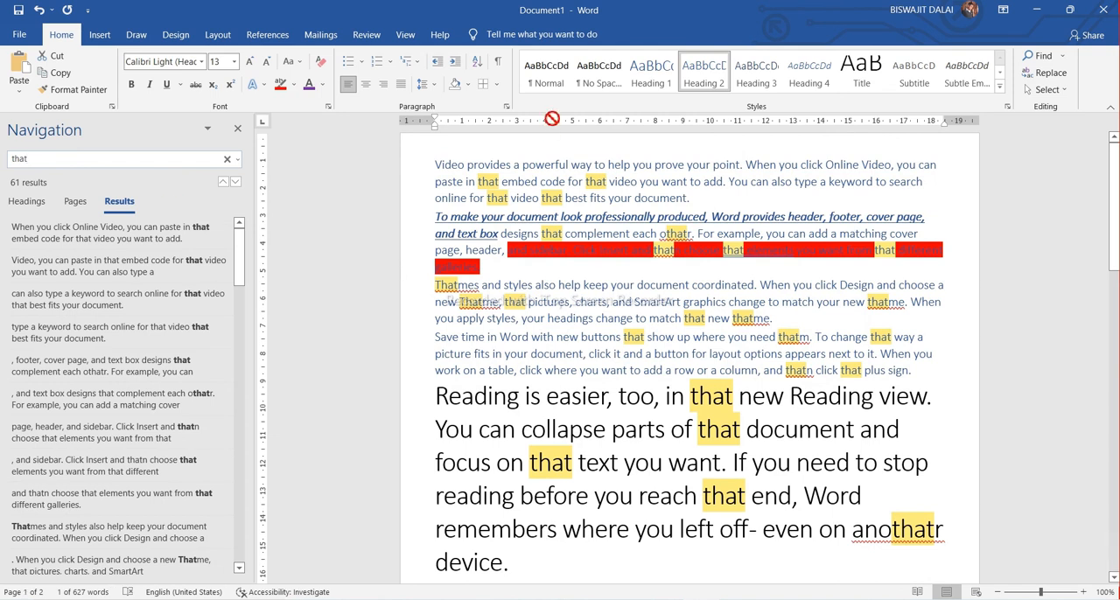
scroll(565, 178, "down", 1)
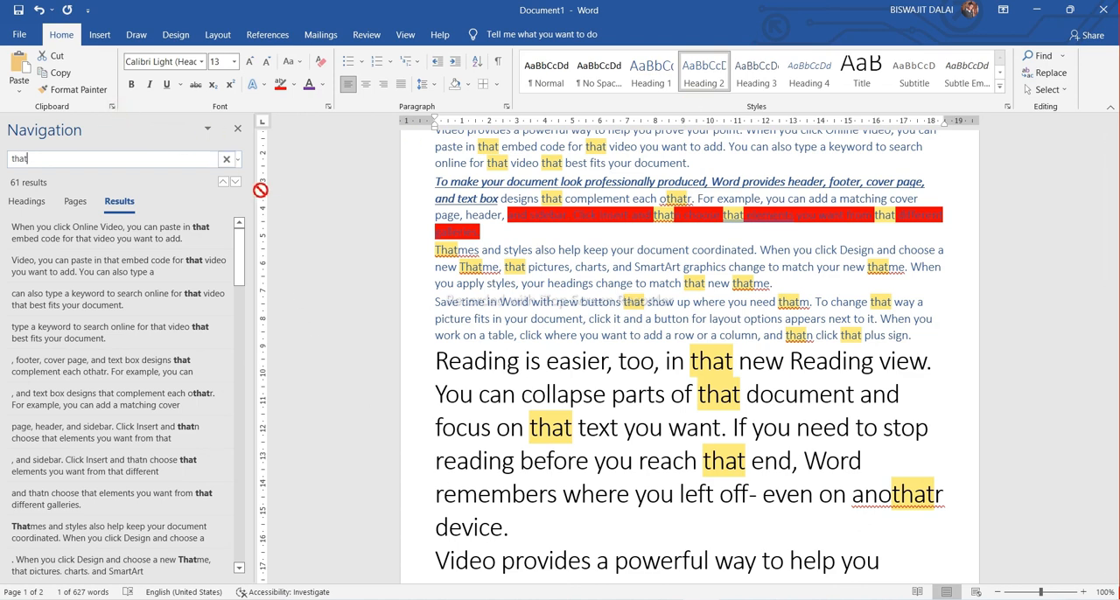
left_click(230, 164)
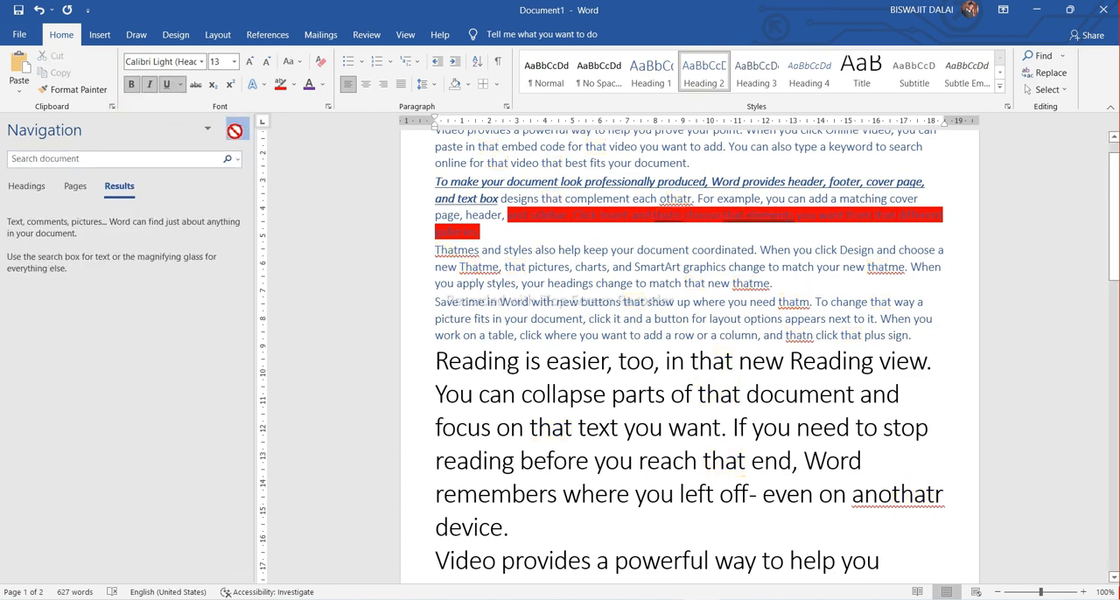
left_click(237, 129)
Display the Insert commands and return to the beginning of the document
scroll(477, 363, "down", 5)
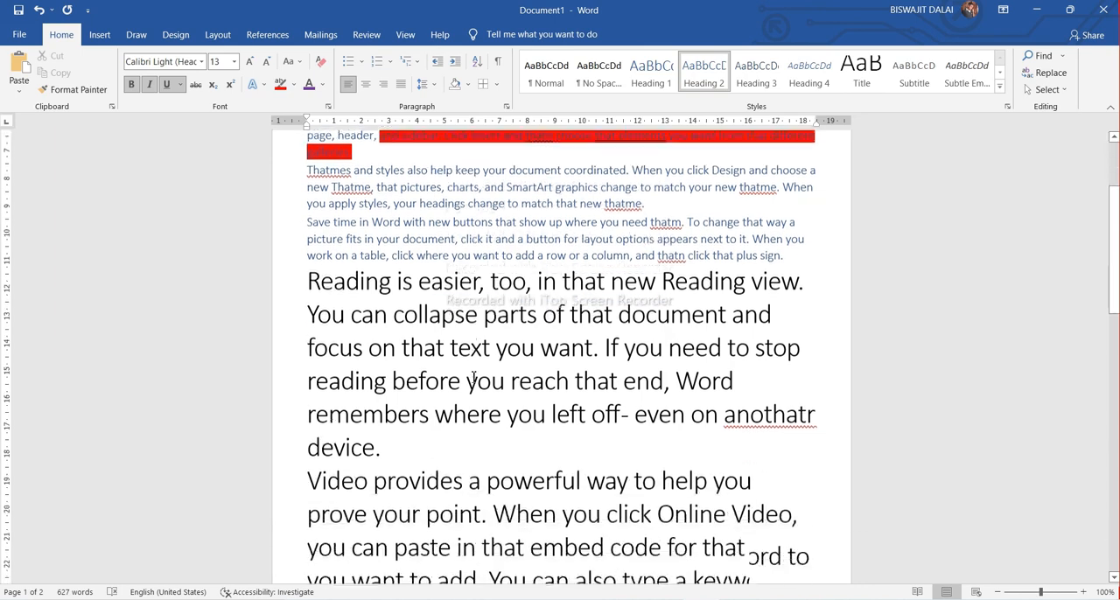
scroll(473, 368, "down", 1)
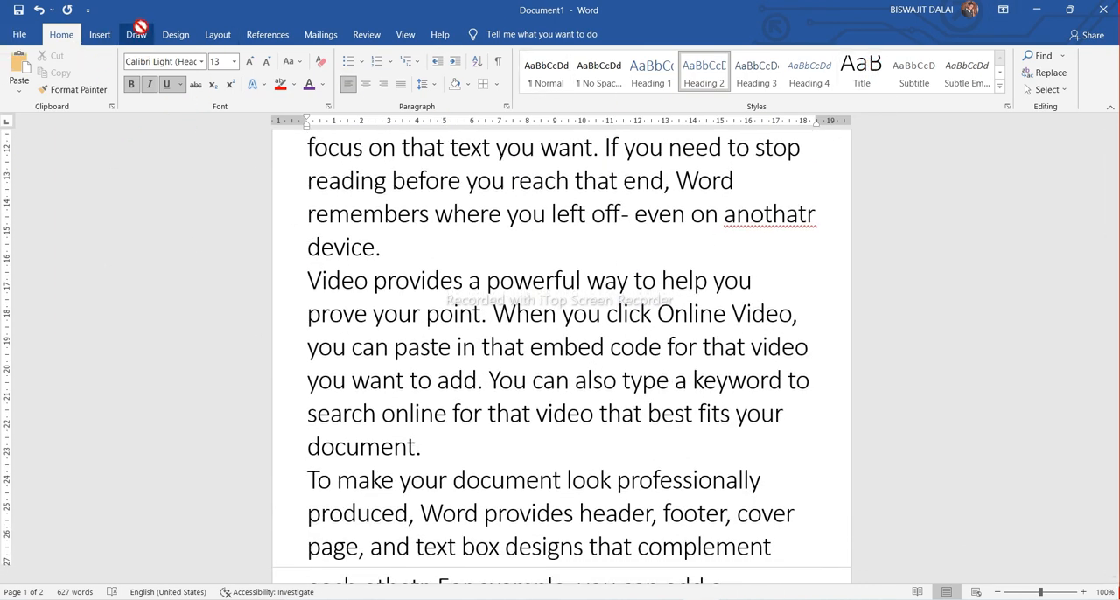
left_click(96, 35)
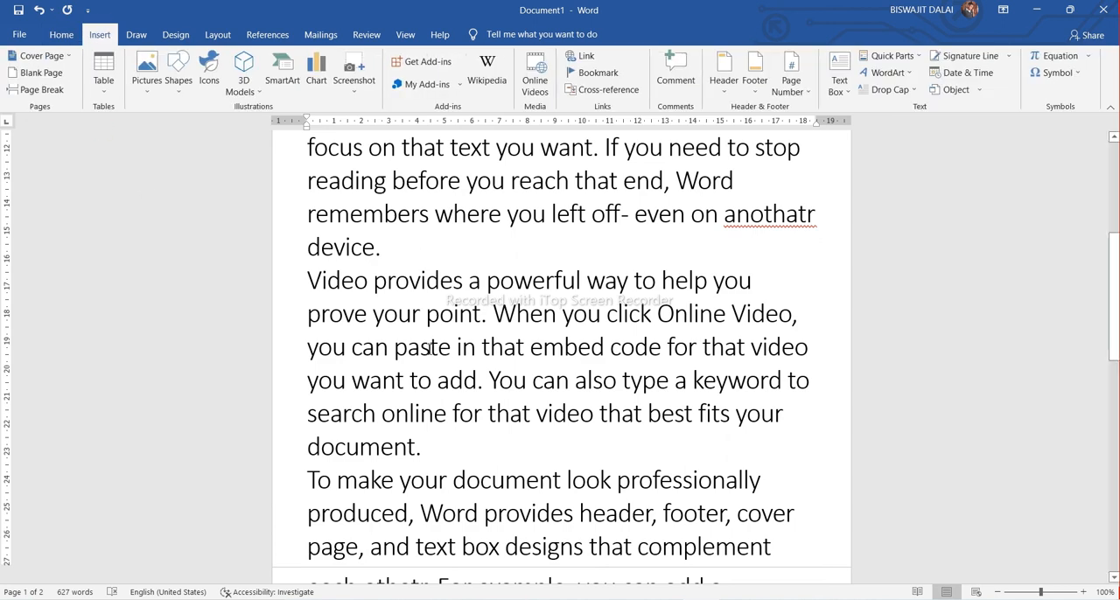
scroll(420, 354, "up", 4)
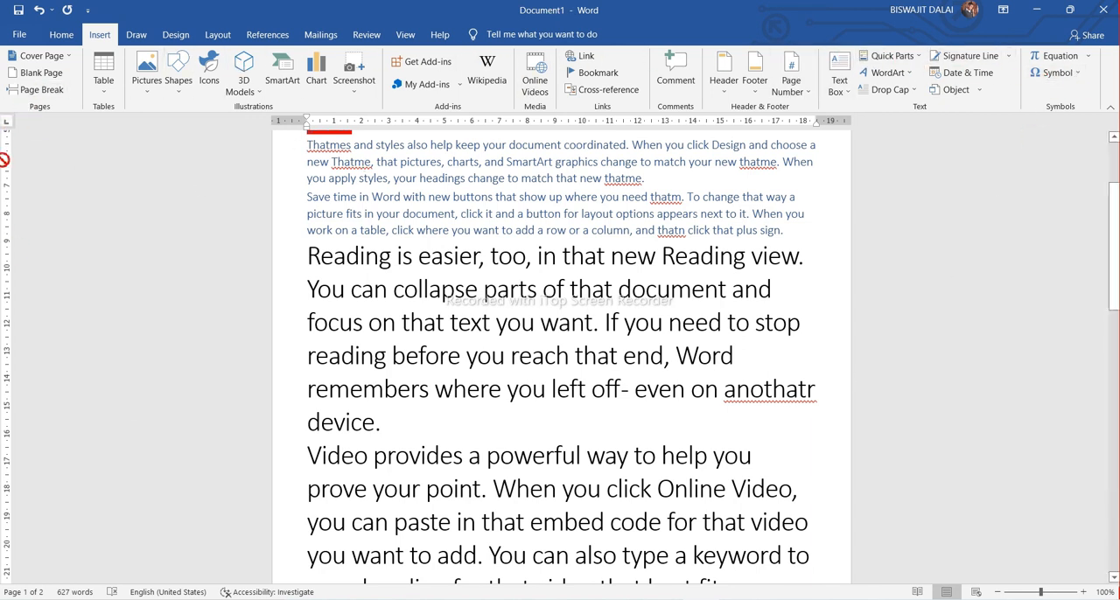
left_click(52, 35)
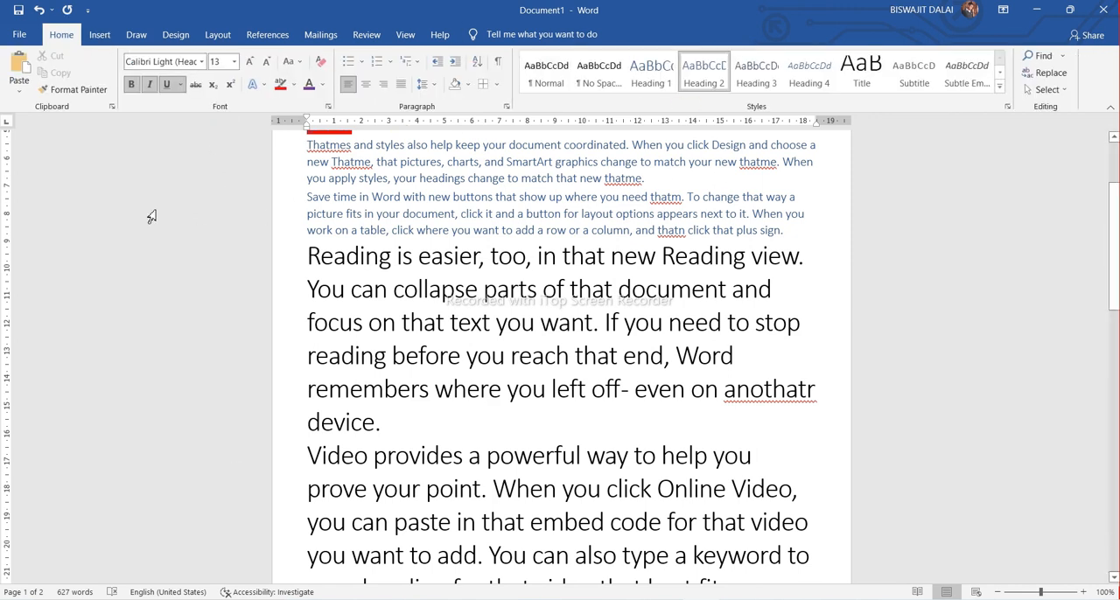
left_click(100, 35)
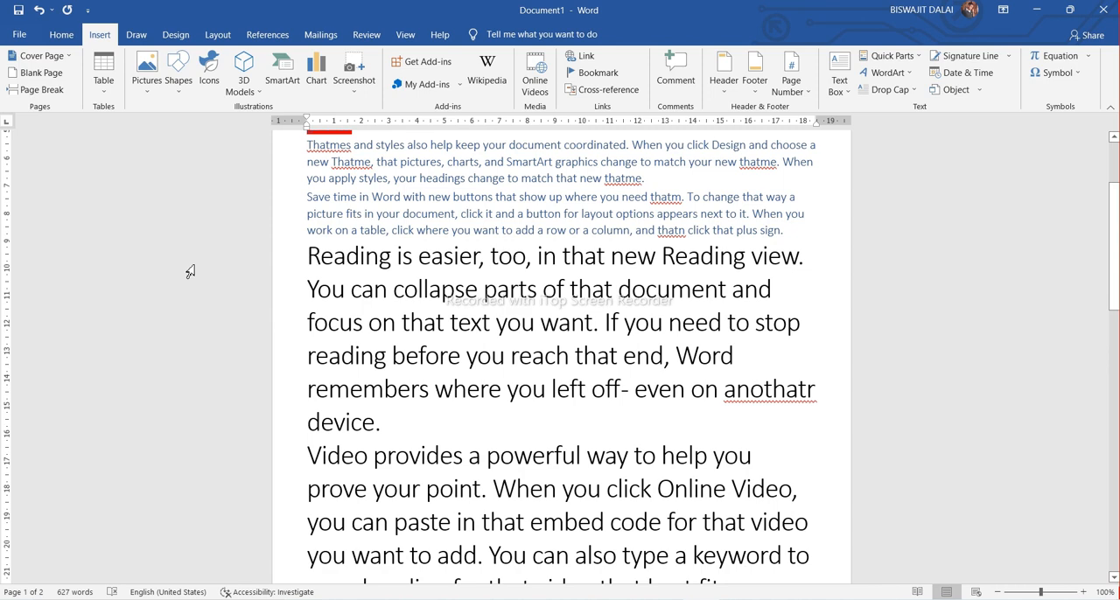
scroll(470, 245, "up", 3)
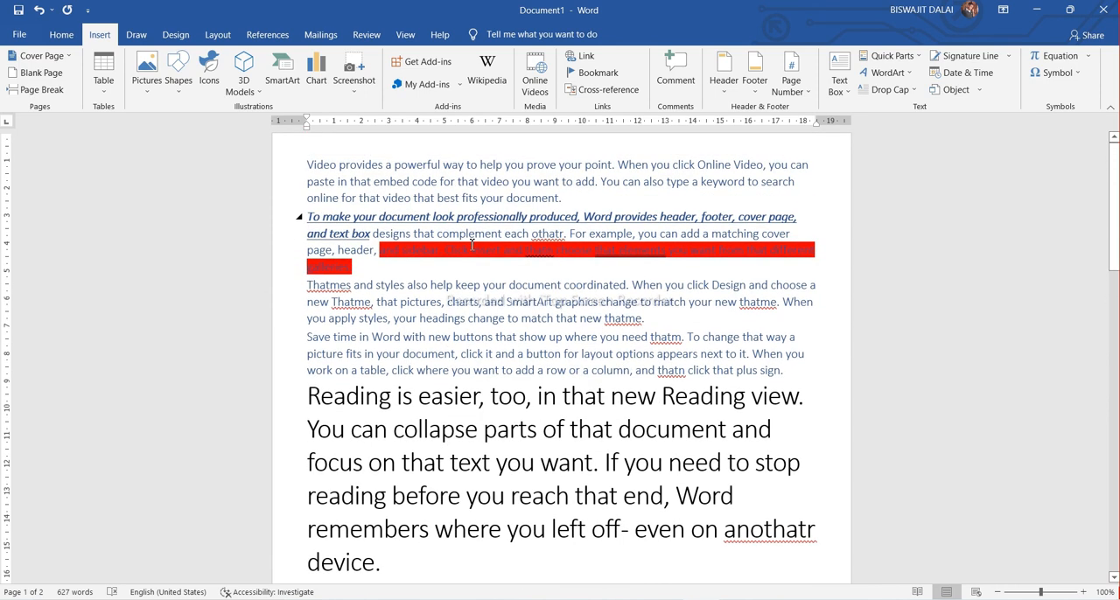